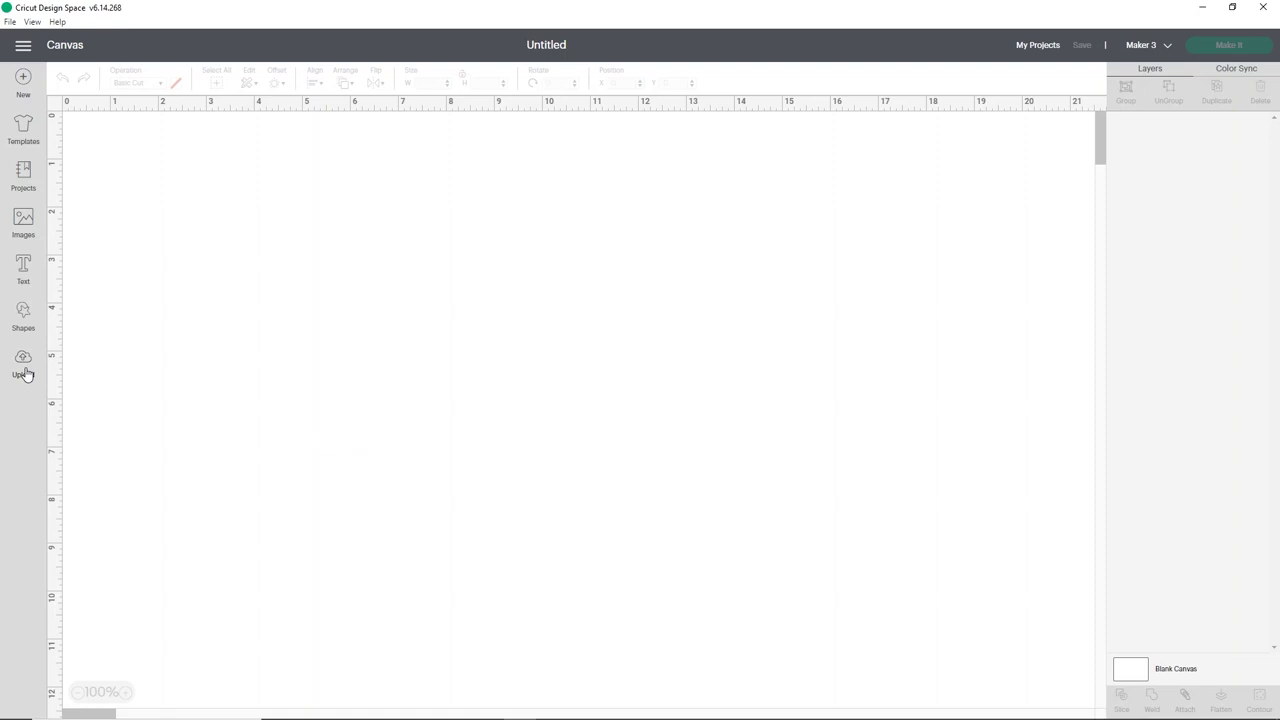
Upload BringTheTequila-SVG from the extracted BringTheTequila folder as a cut image
click(25, 374)
click(350, 350)
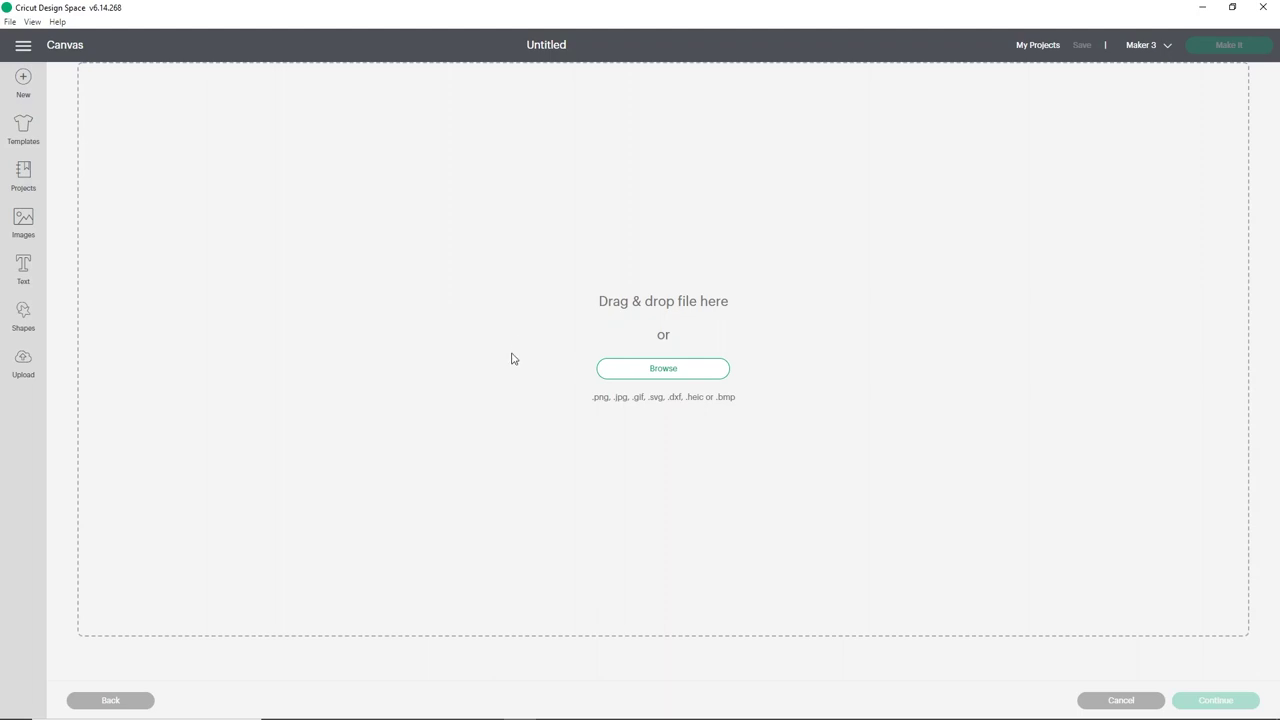
click(356, 707)
click(223, 660)
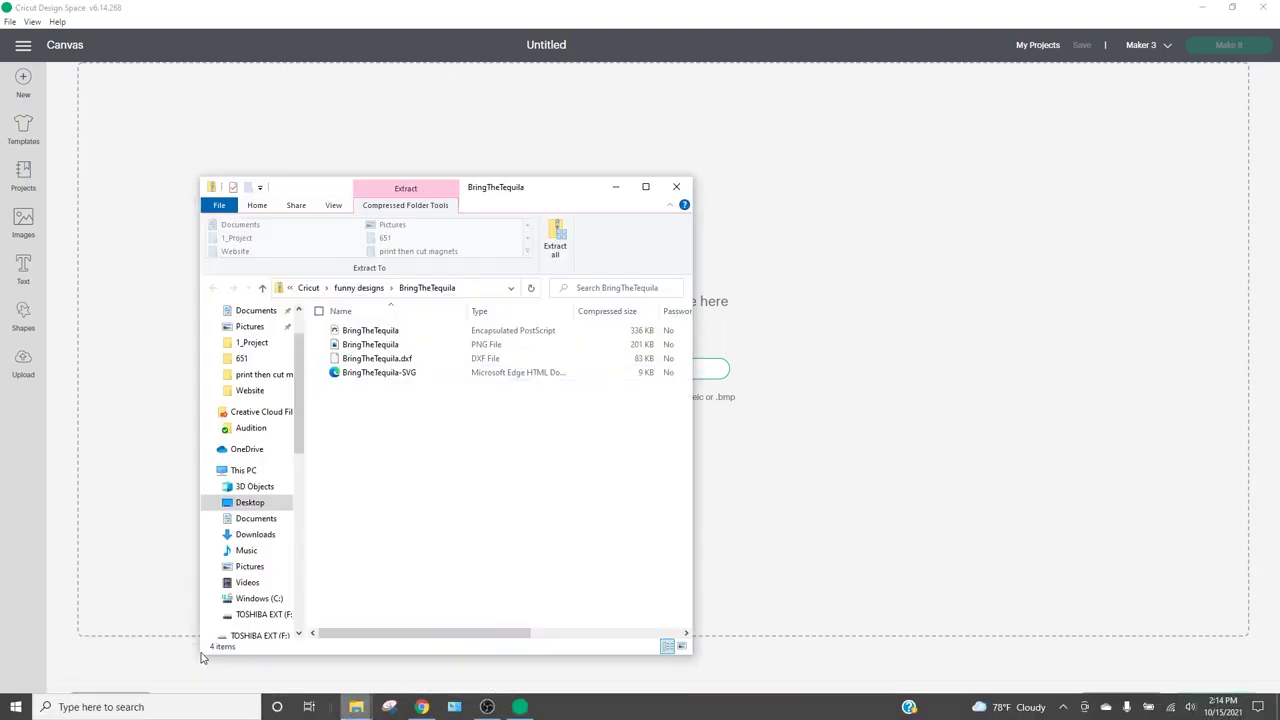
click(376, 374)
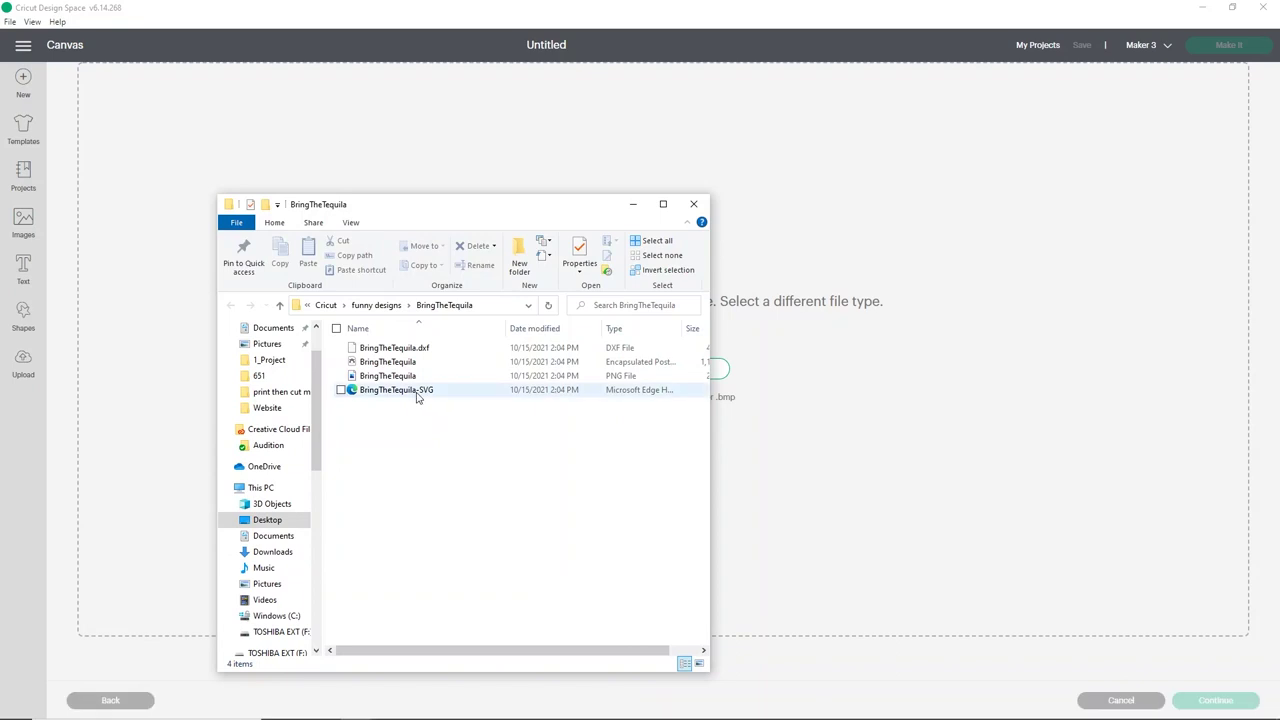
drag(416, 395, 866, 354)
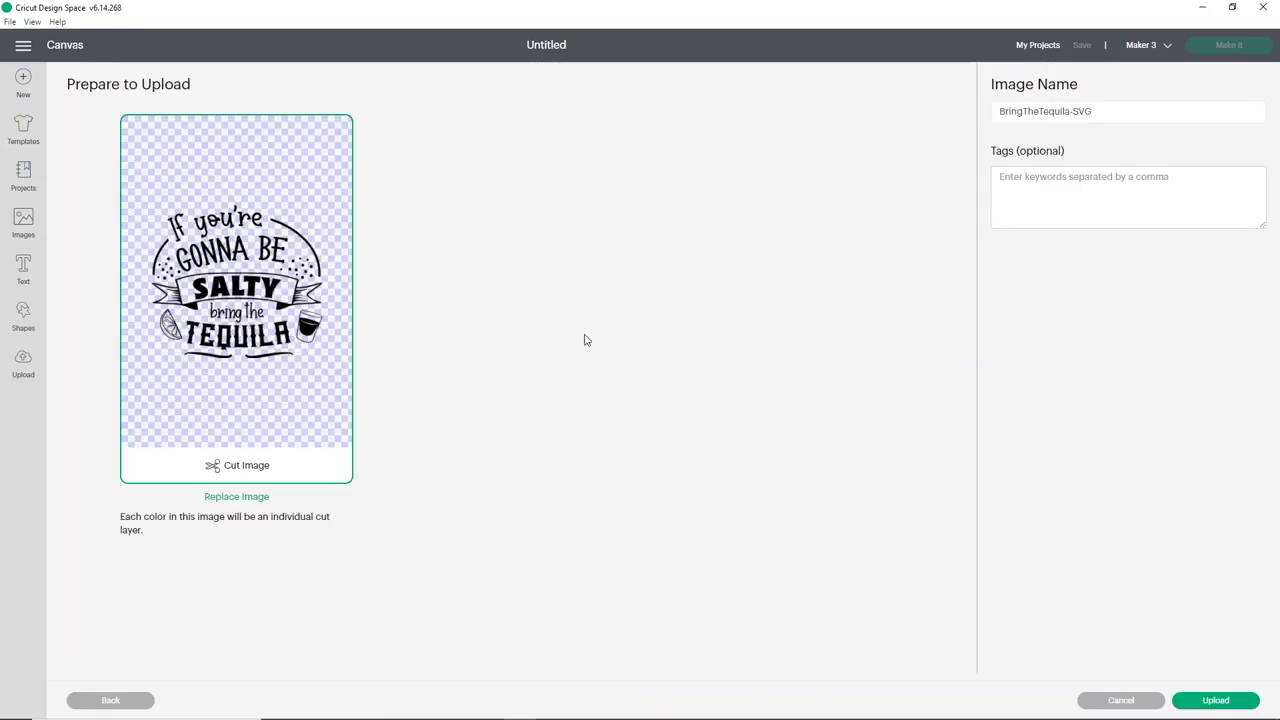
click(1210, 701)
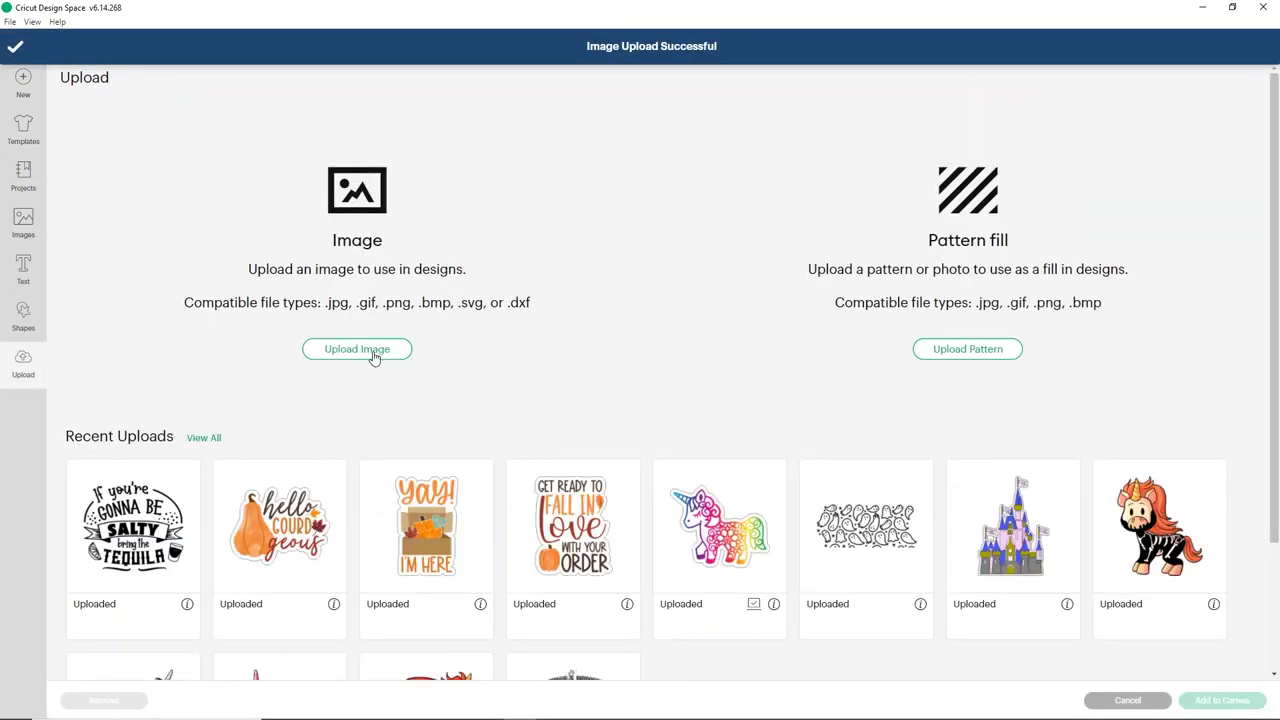
Close the BringTheTequila folder window and upload the Seehasdesign_Fledermaus _Fix_svg bat file as a cut image
click(368, 352)
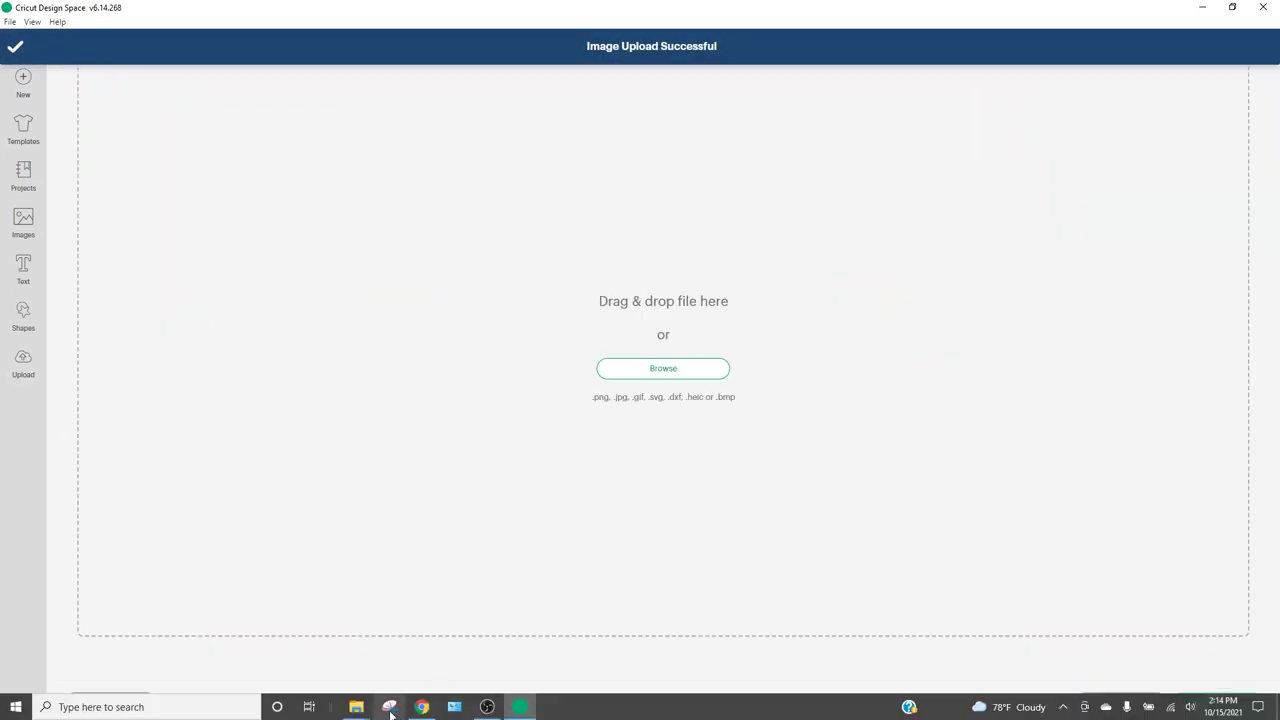
mouse_move(356, 707)
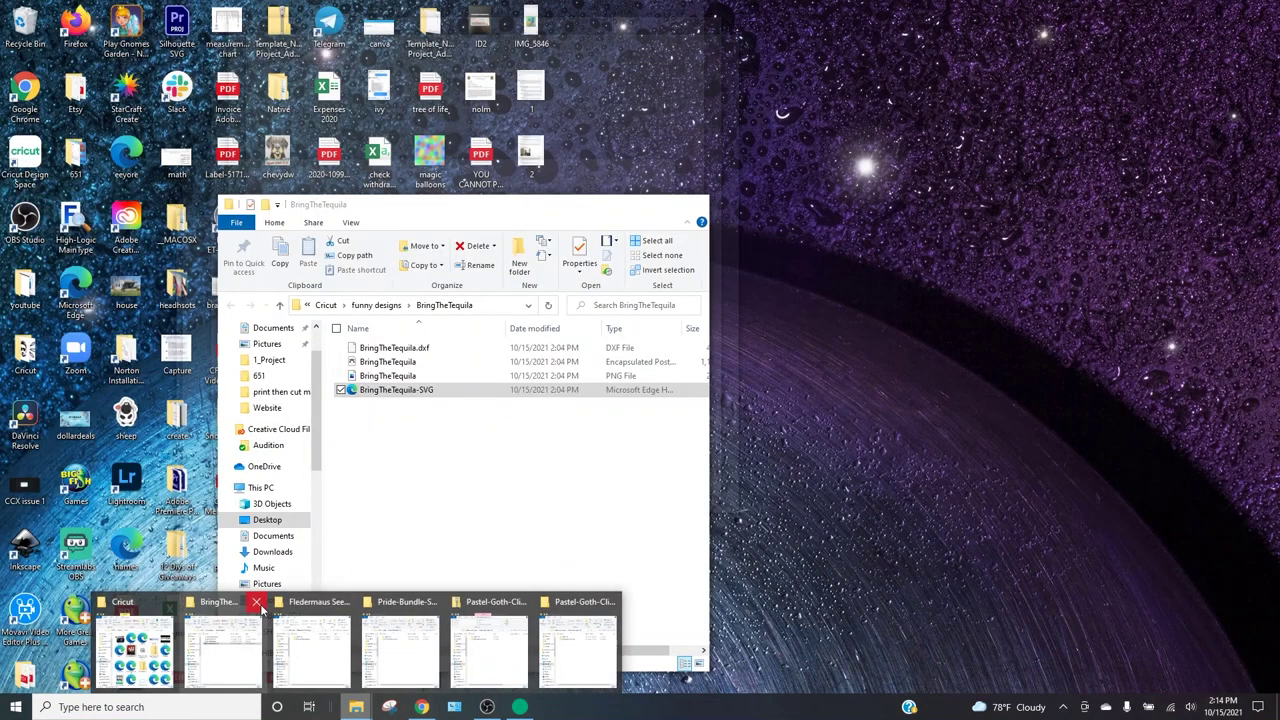
click(256, 602)
click(273, 598)
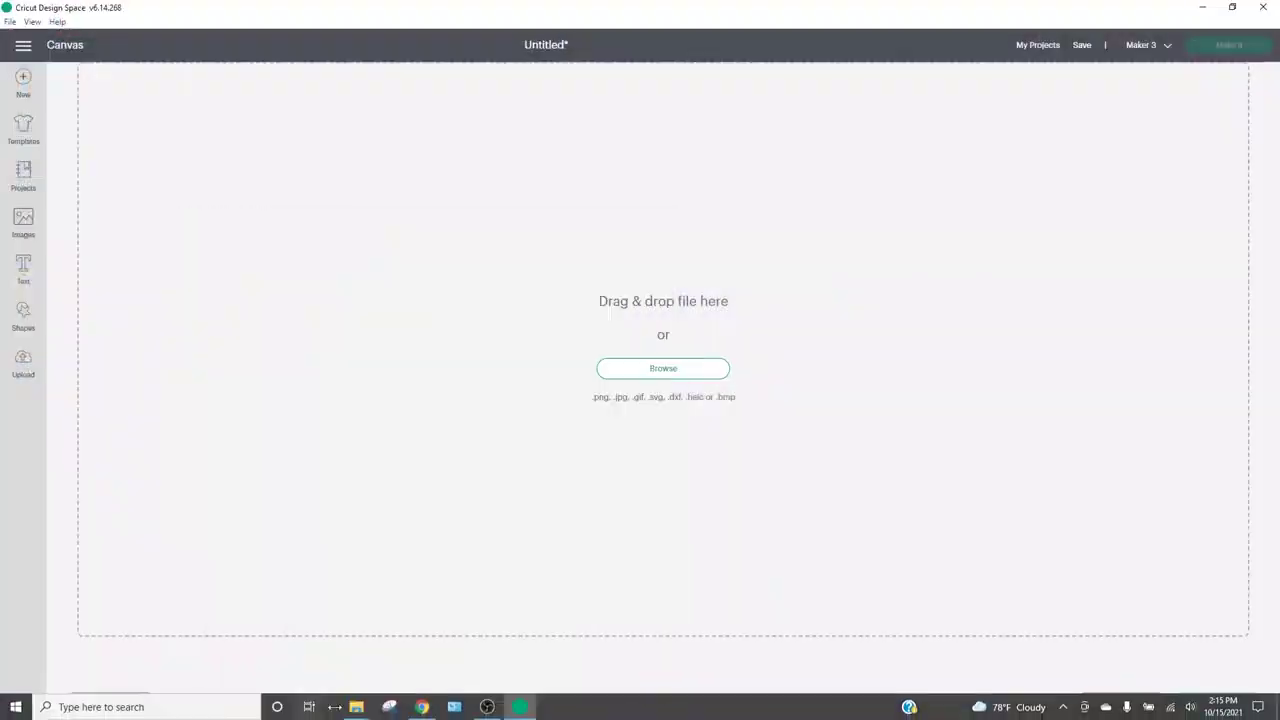
mouse_move(356, 707)
click(297, 647)
drag(328, 495, 875, 348)
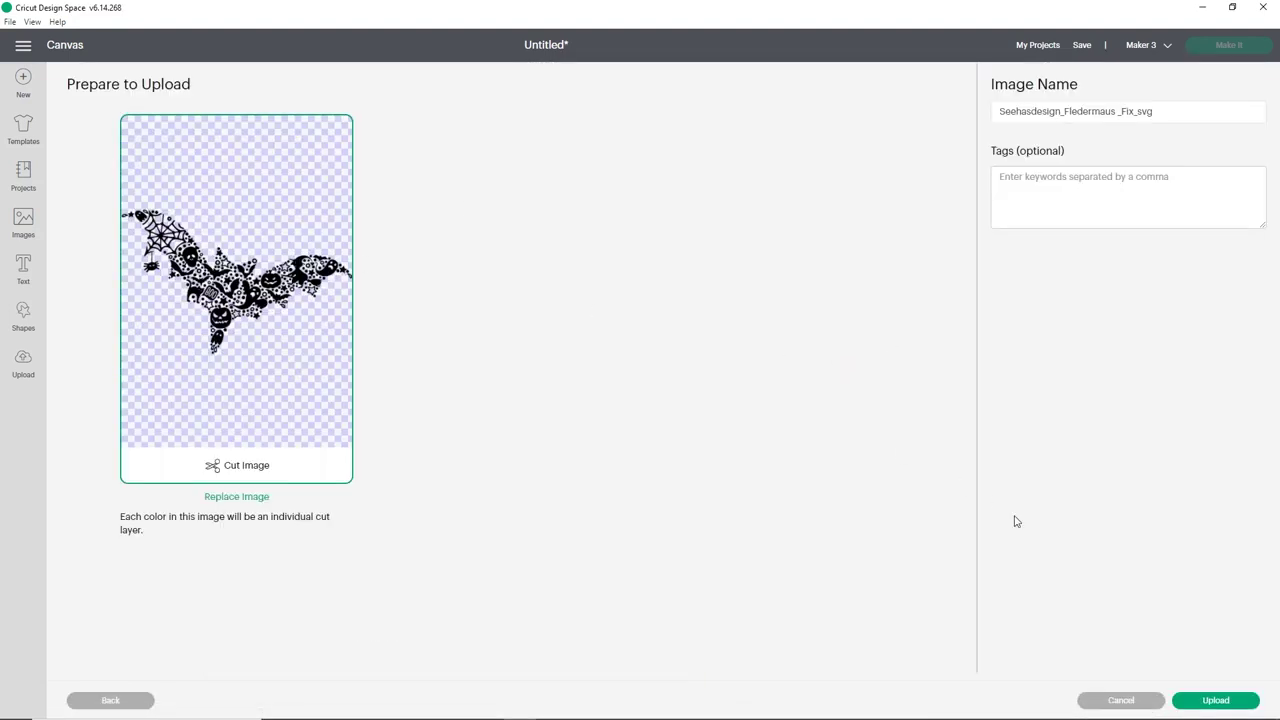
click(1224, 705)
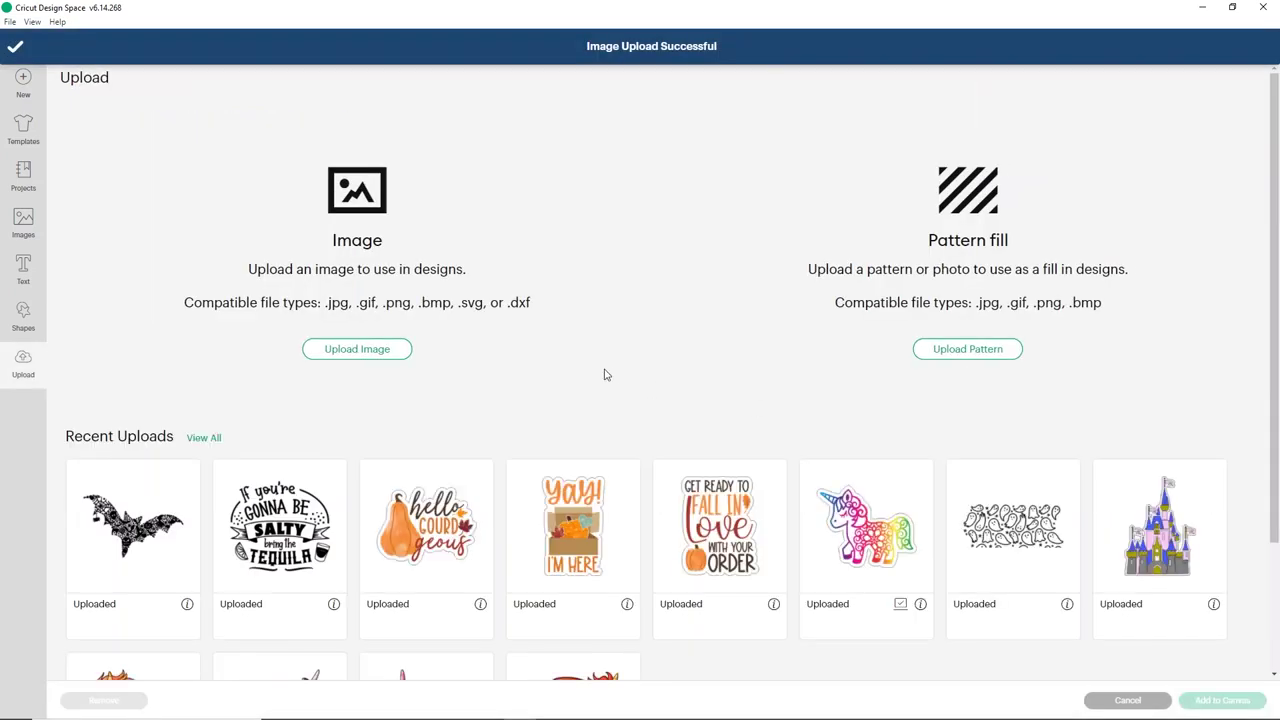
Upload LoveRainbow from the inner Pride-Bundle-SVG-only folder as a cut image
click(366, 356)
mouse_move(356, 708)
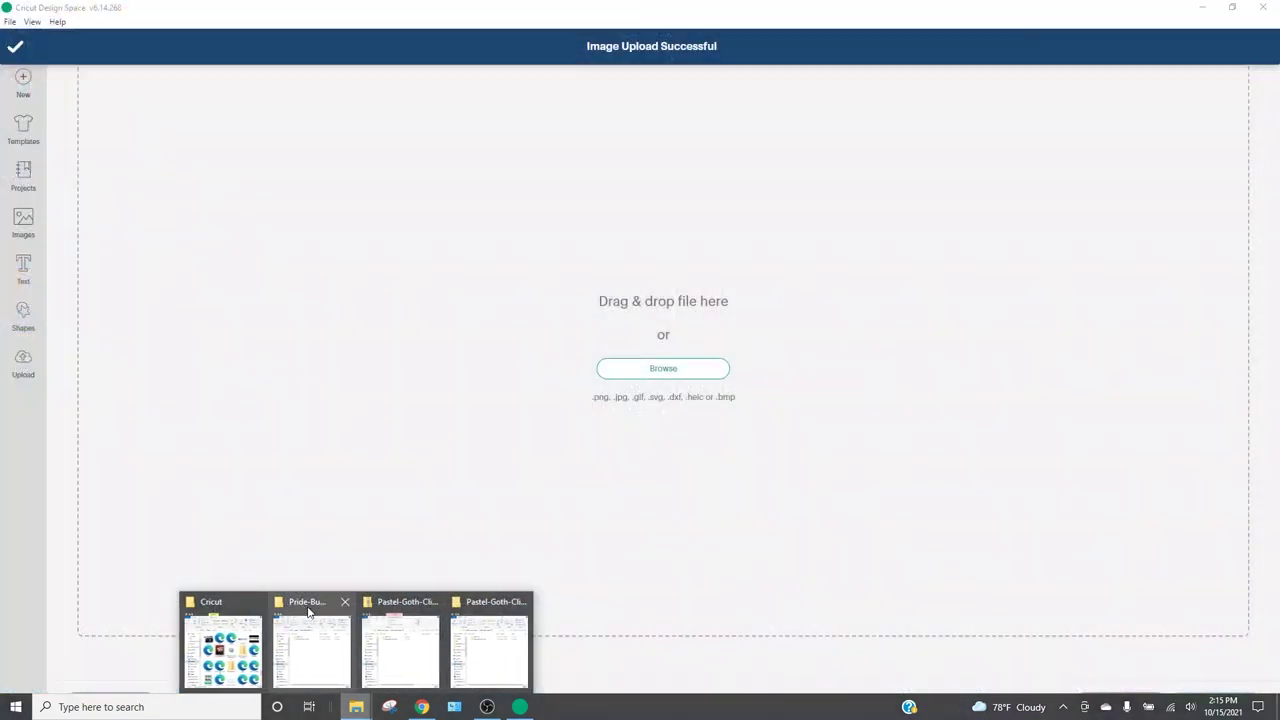
click(309, 612)
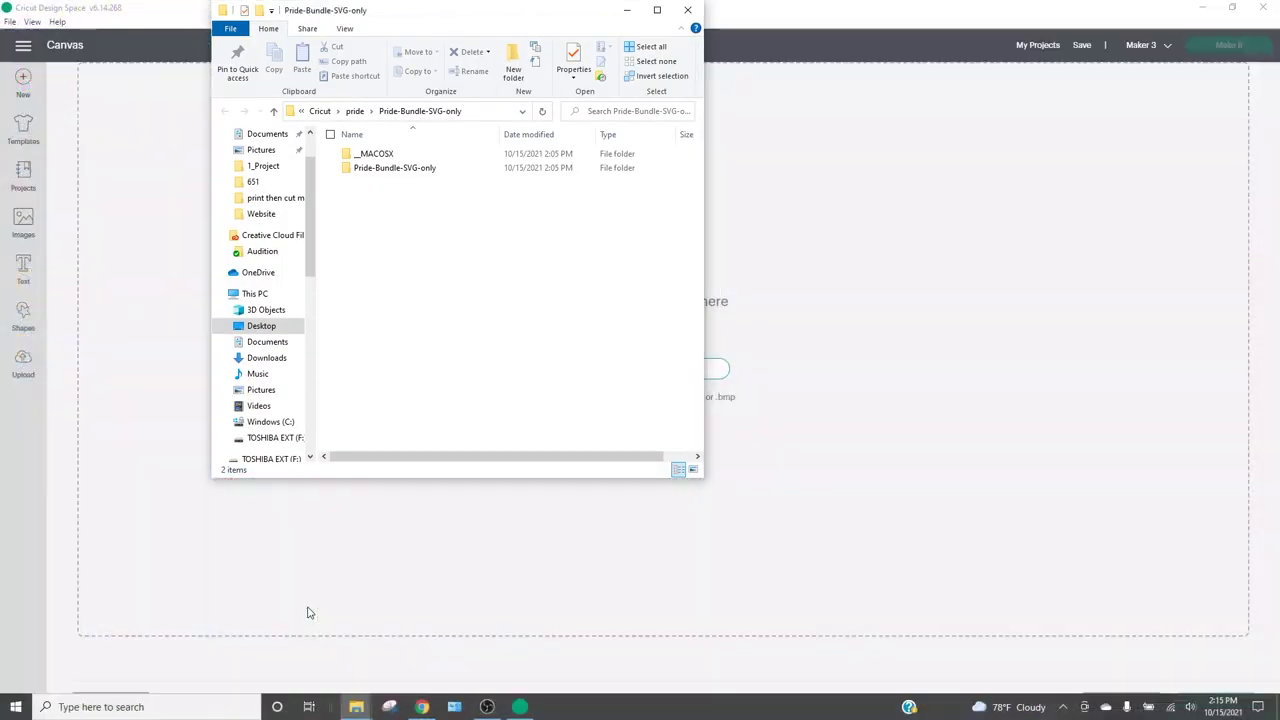
double_click(429, 168)
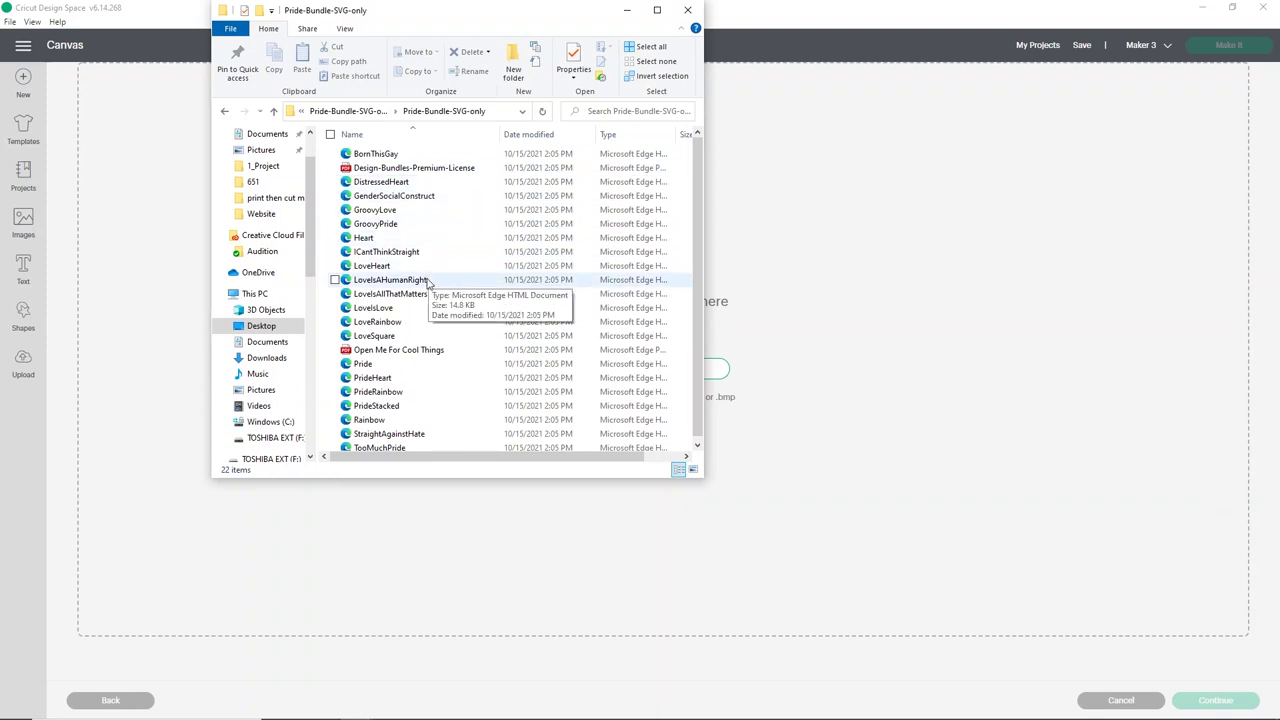
drag(362, 327, 686, 317)
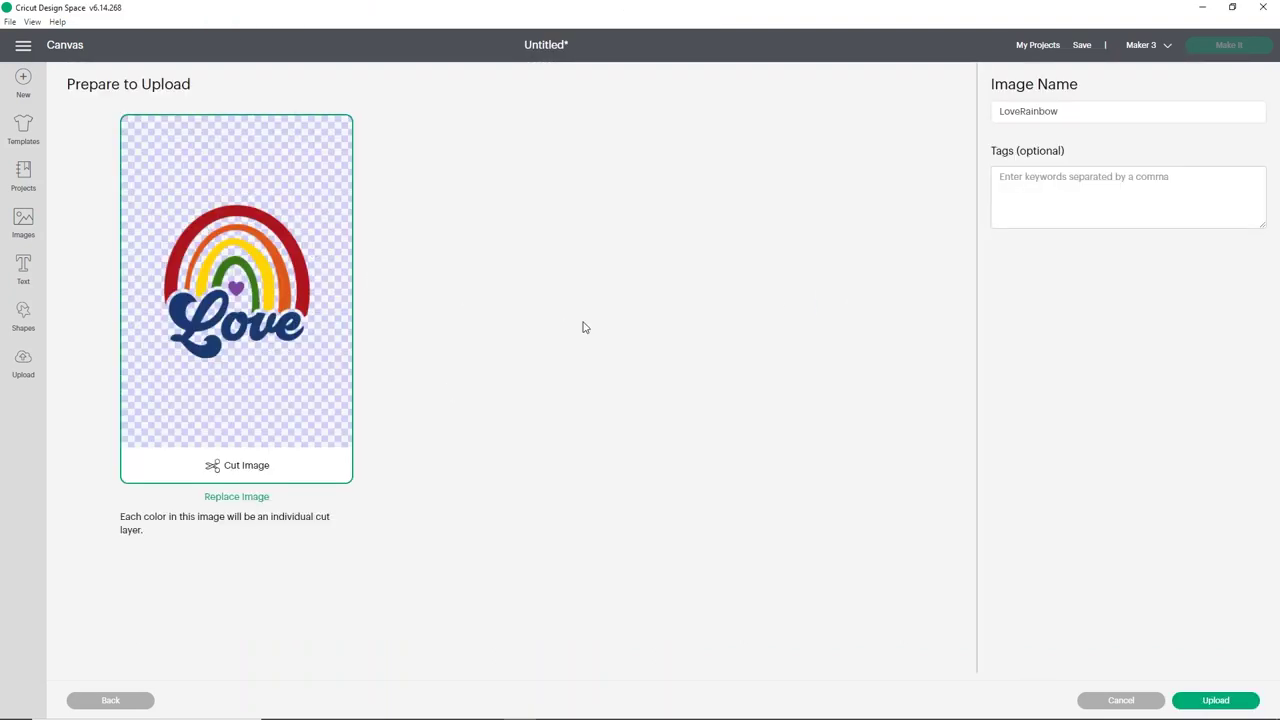
click(1223, 701)
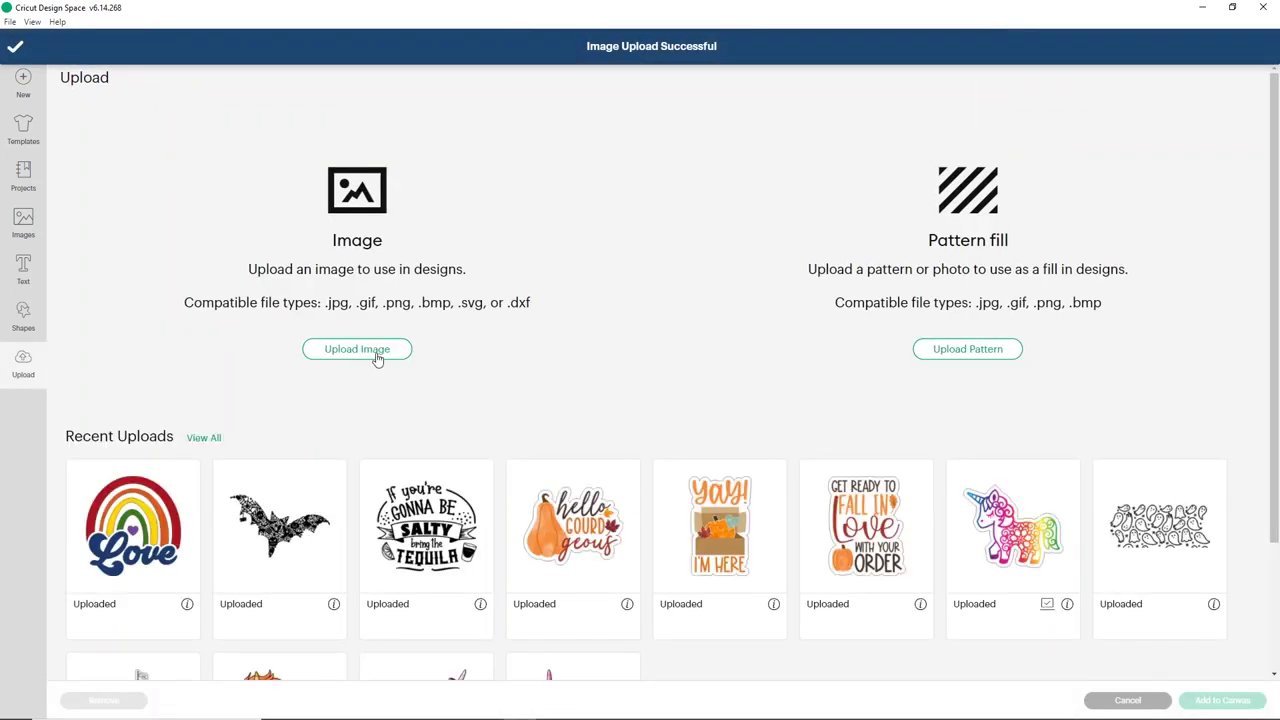
Start a new image upload with the crystal ball picture from the Clipart folder inside Pastel-Goth-Clipart-All
click(377, 358)
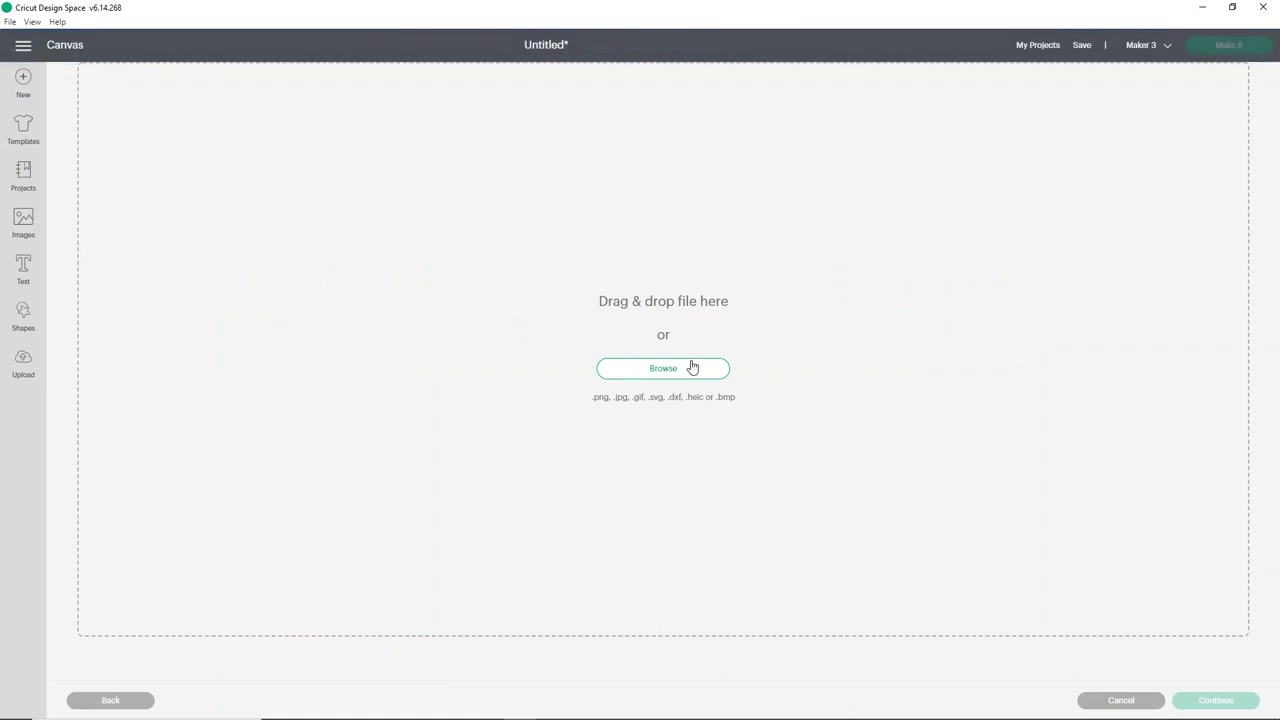
mouse_move(356, 707)
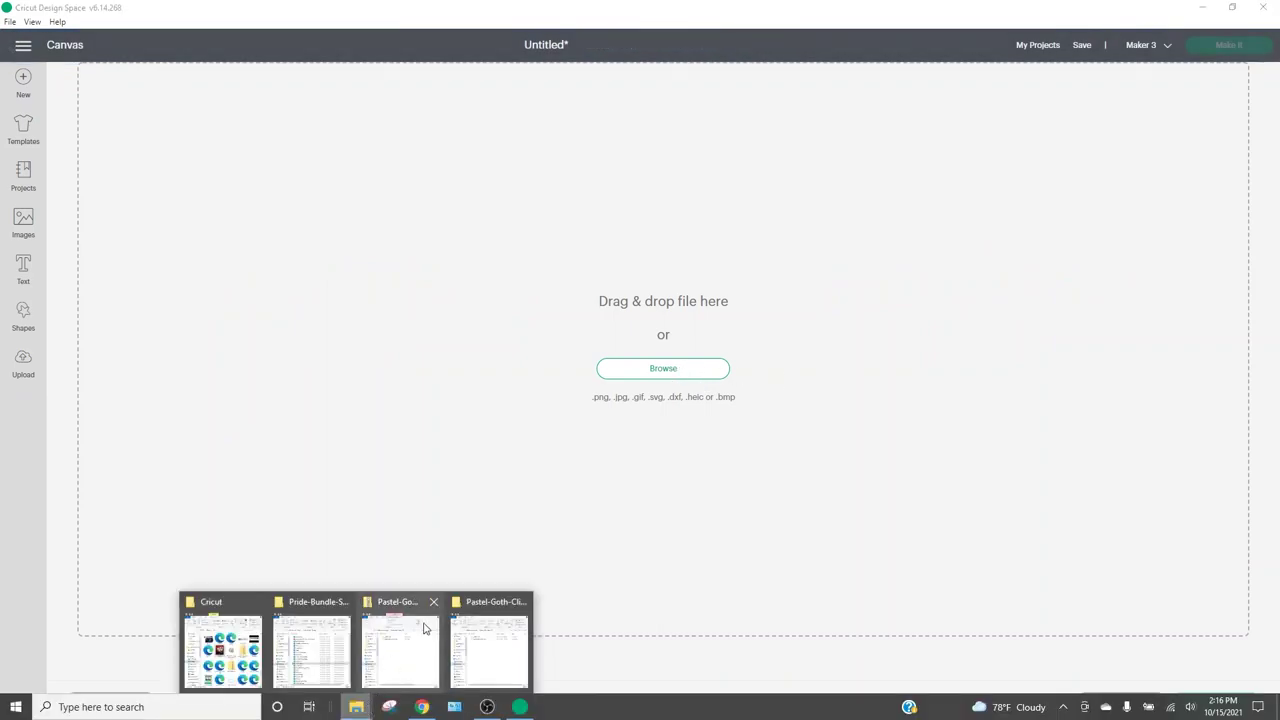
click(478, 619)
click(478, 619)
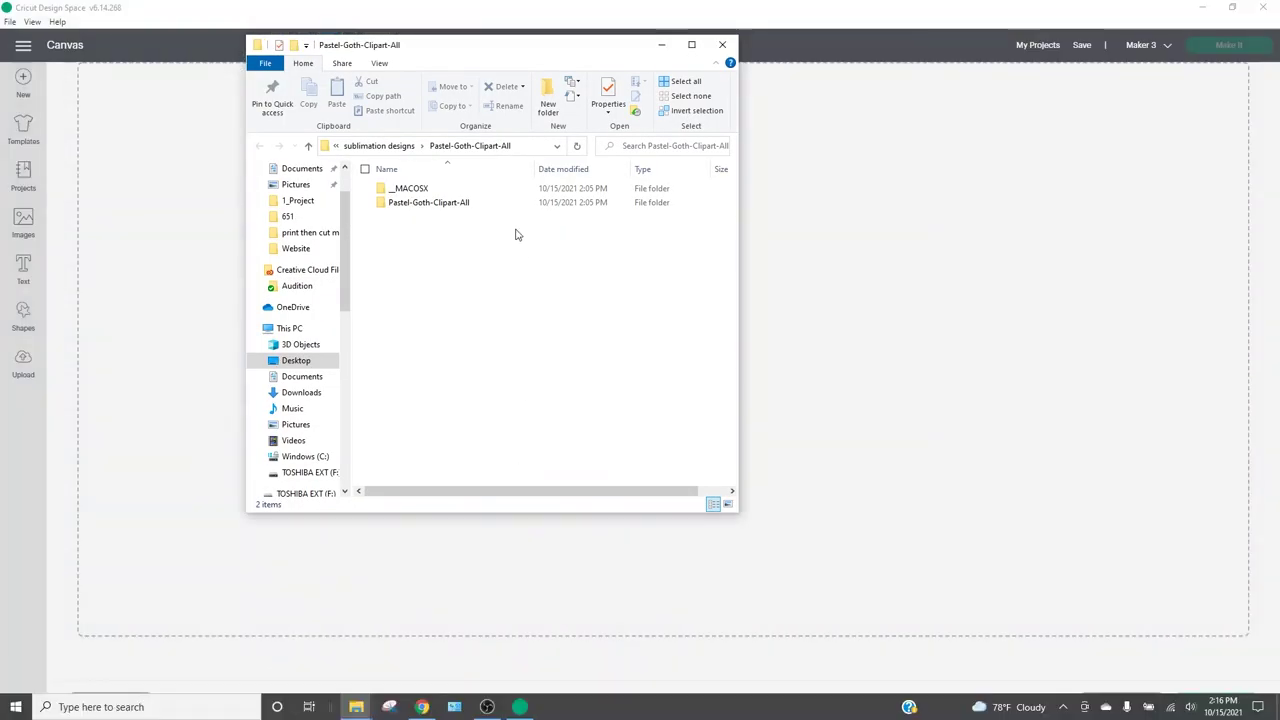
double_click(446, 204)
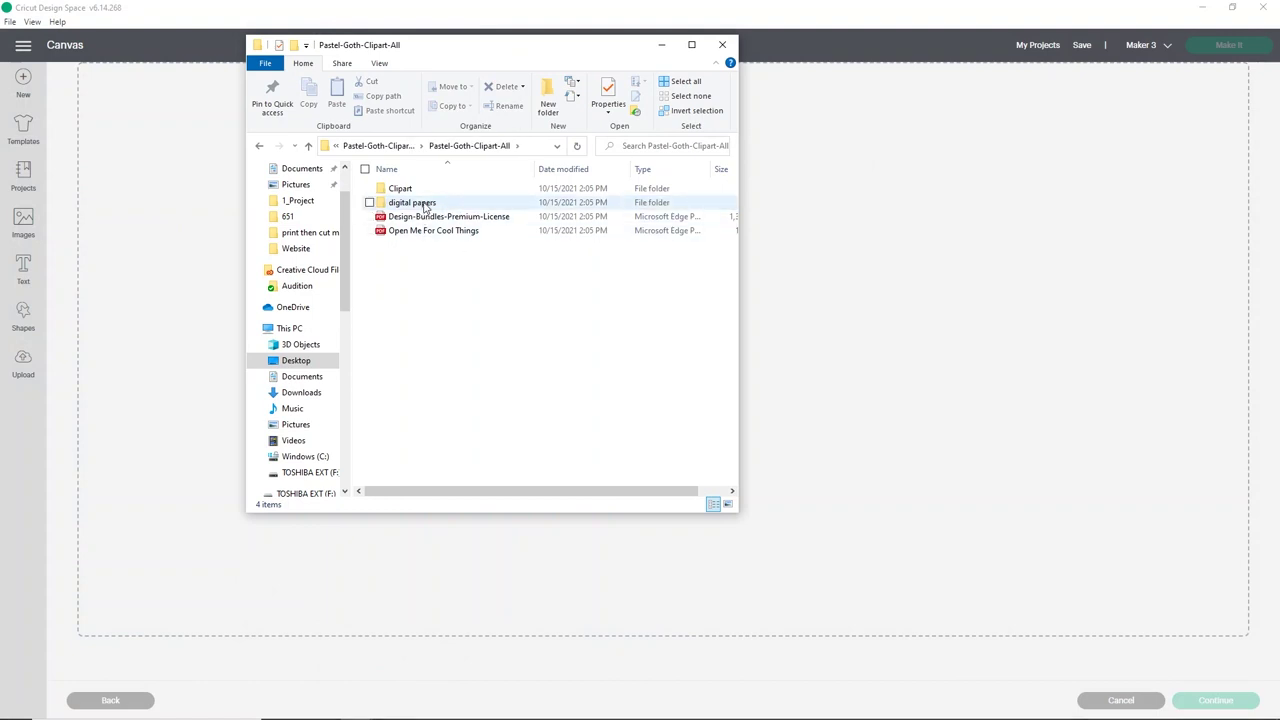
double_click(424, 190)
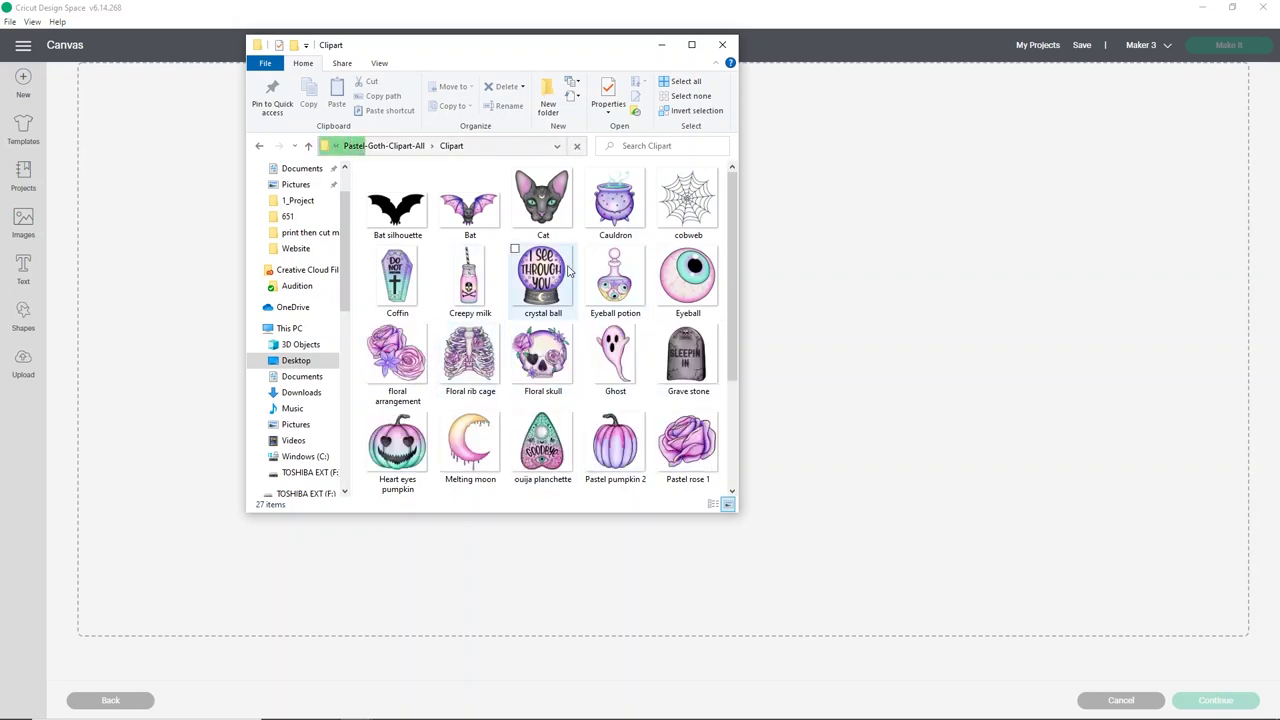
scroll(567, 275, down, 3)
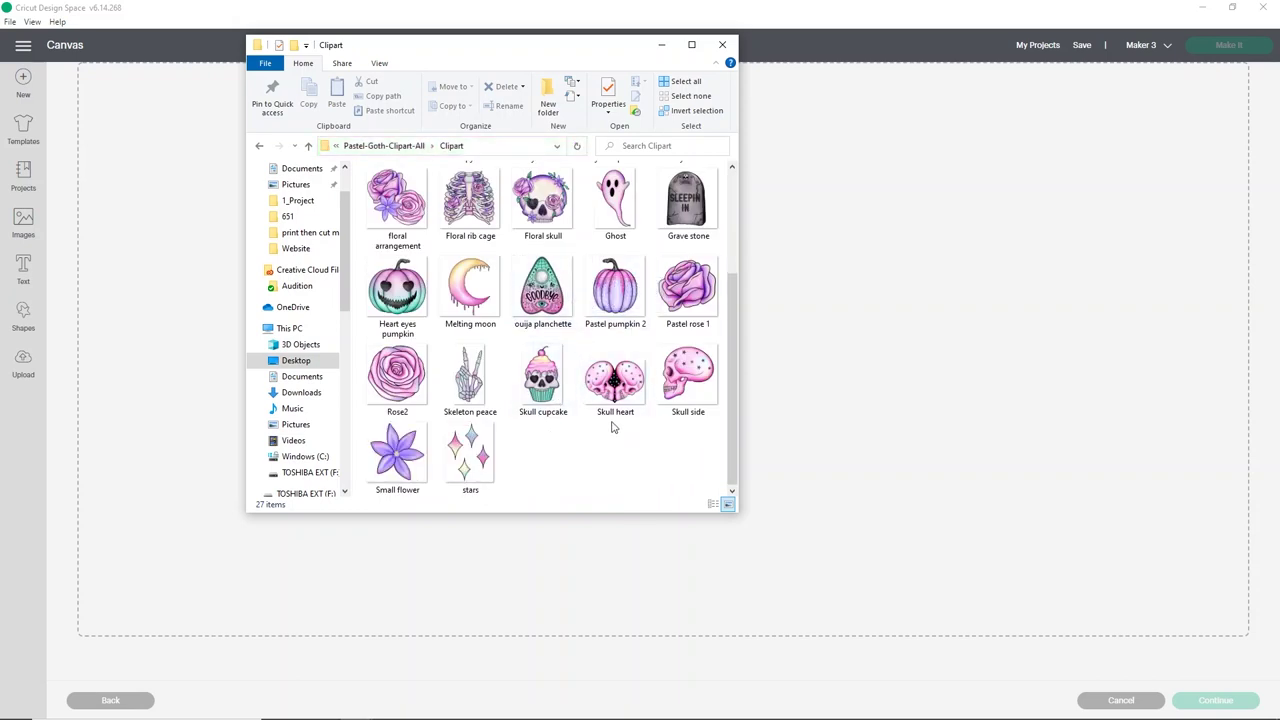
scroll(620, 431, up, 3)
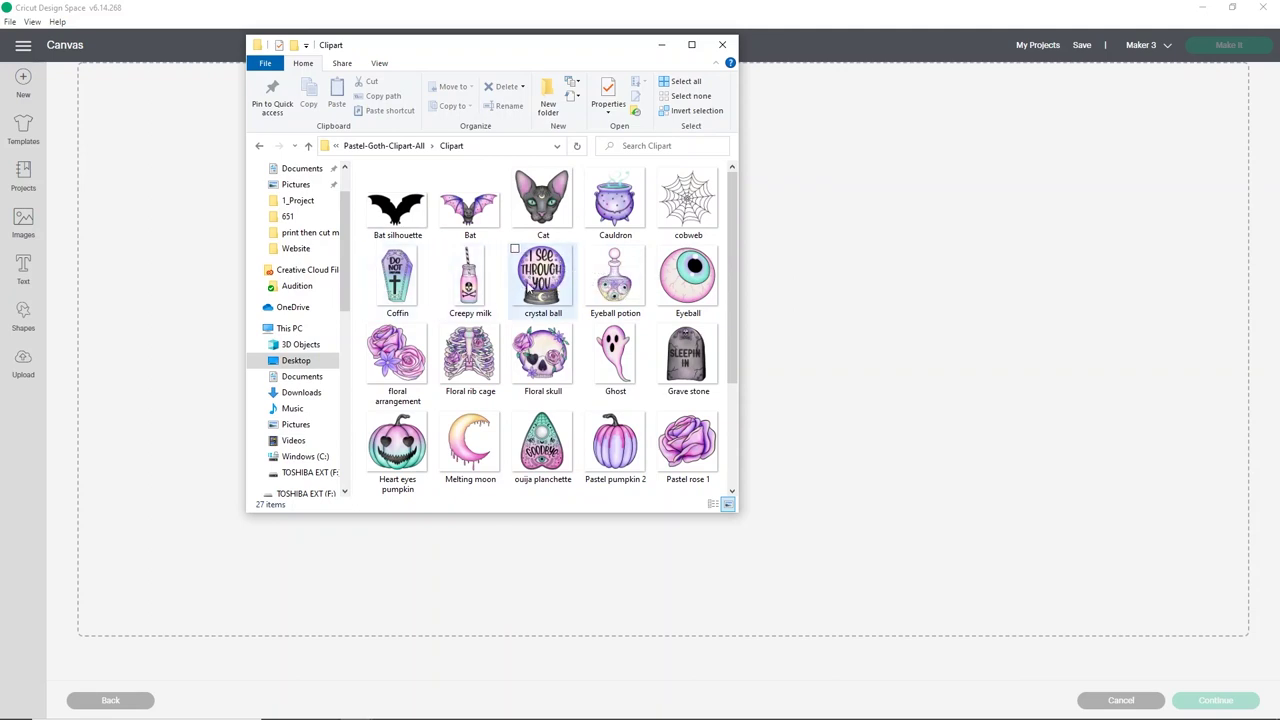
double_click(531, 287)
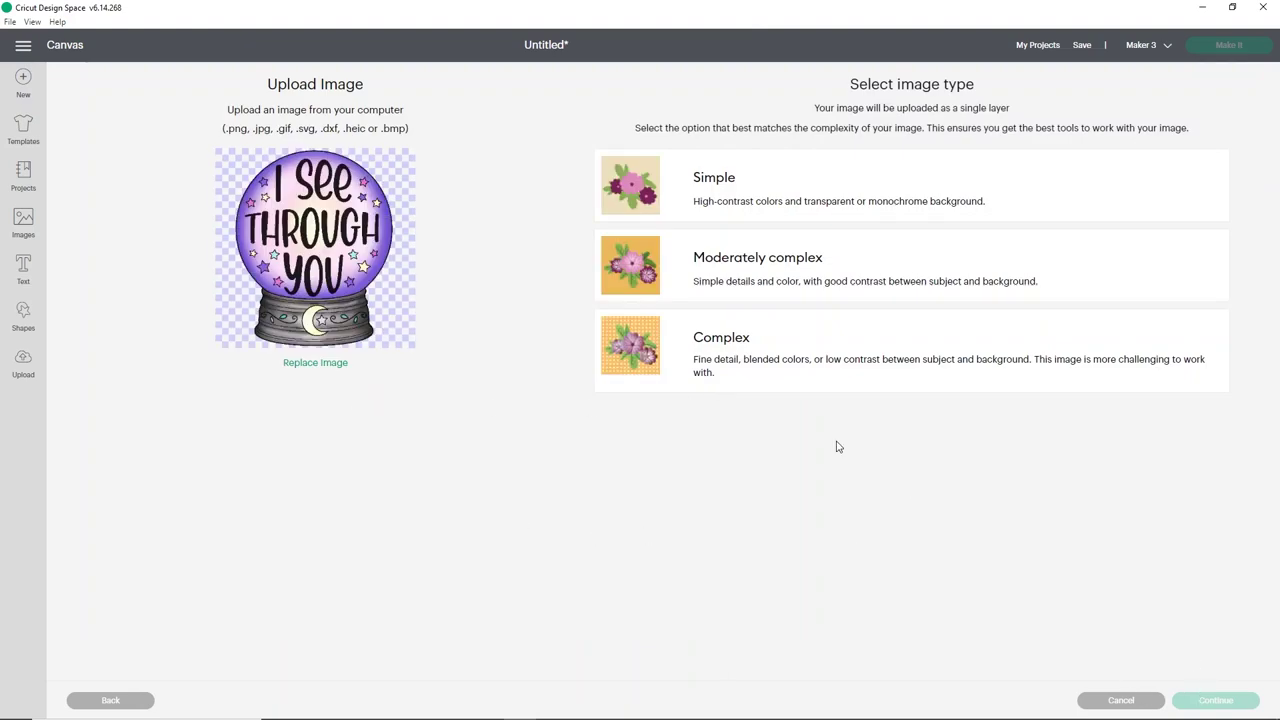
Classify the crystal ball image as Complex, keep its background as is, and upload it as a Print Then Cut image
click(801, 380)
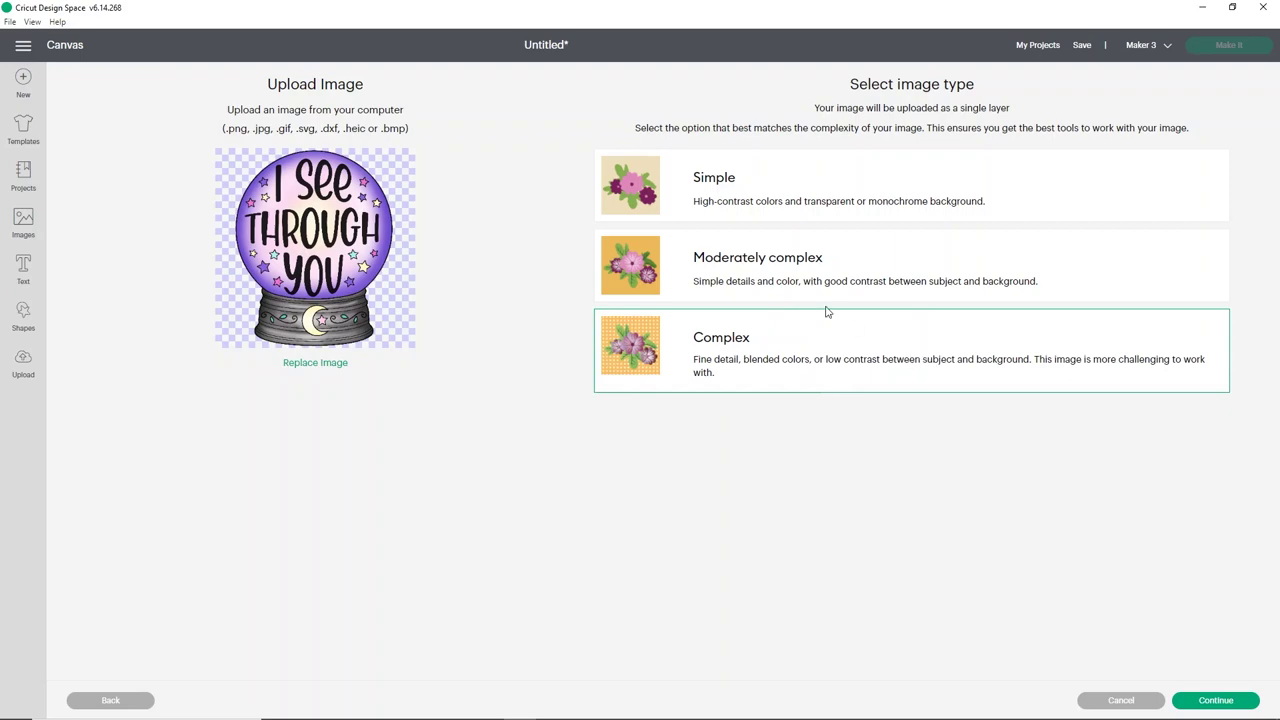
click(1216, 700)
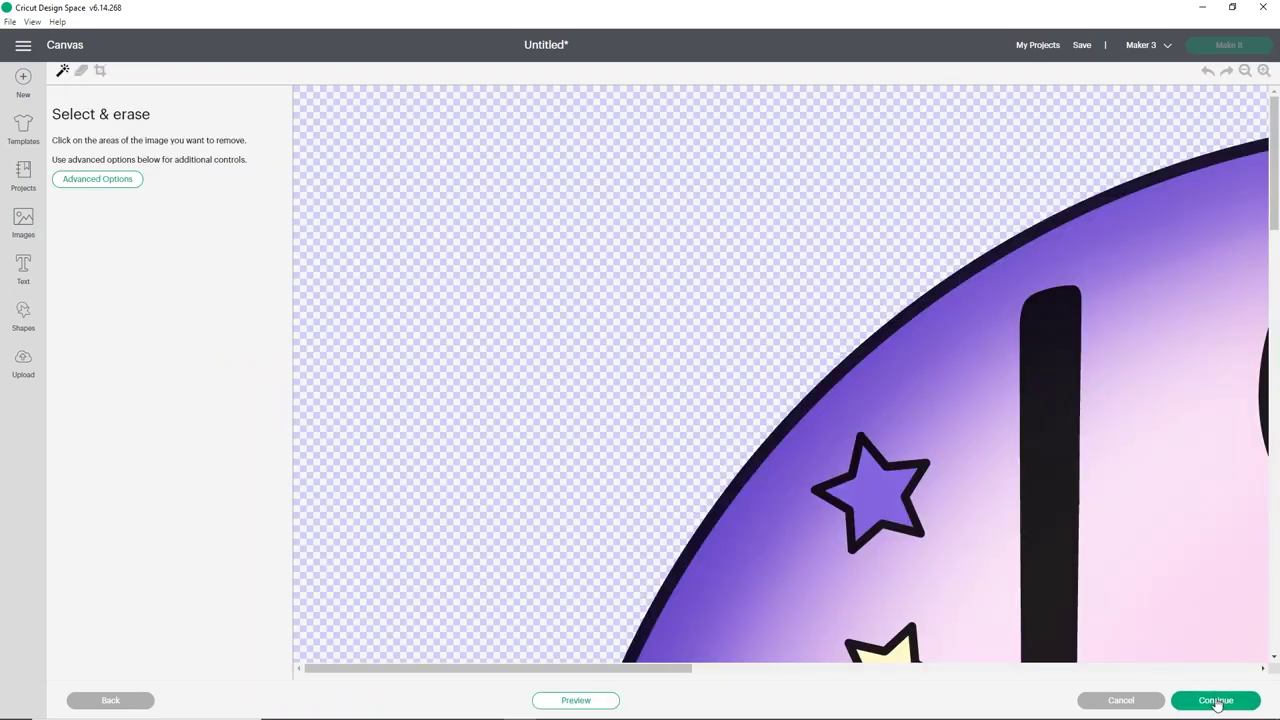
click(1216, 700)
click(873, 267)
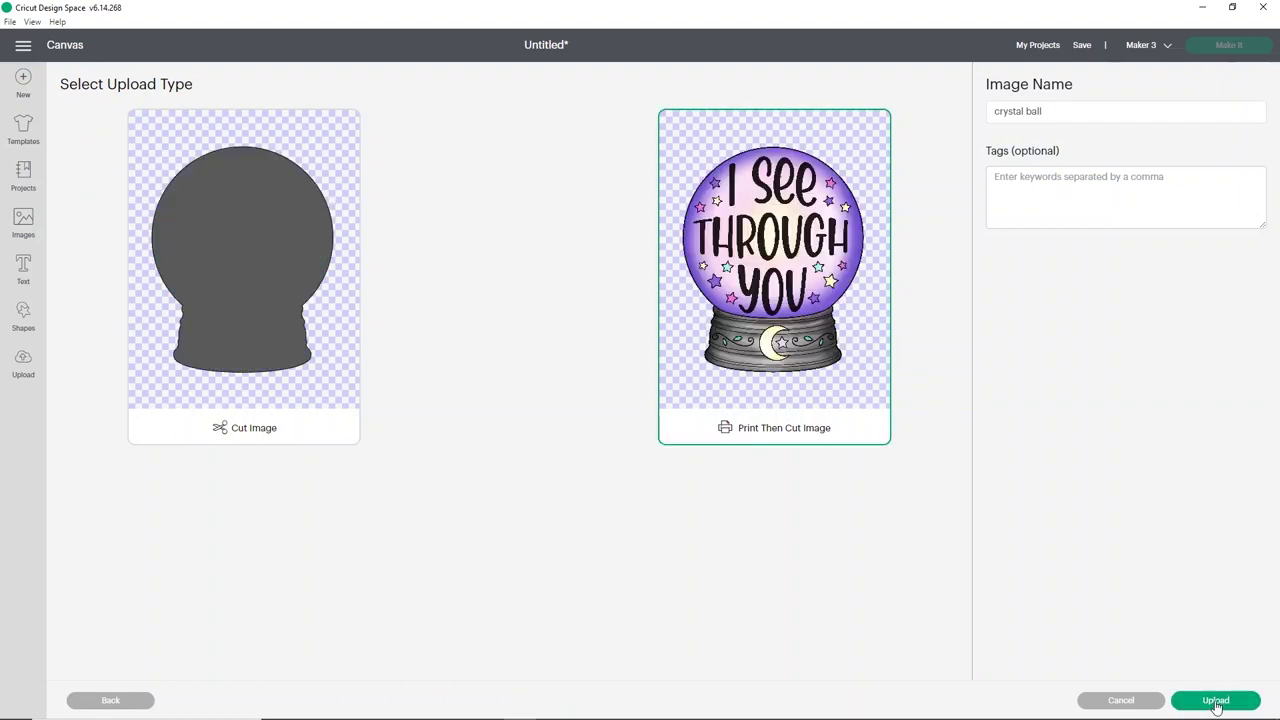
click(1216, 701)
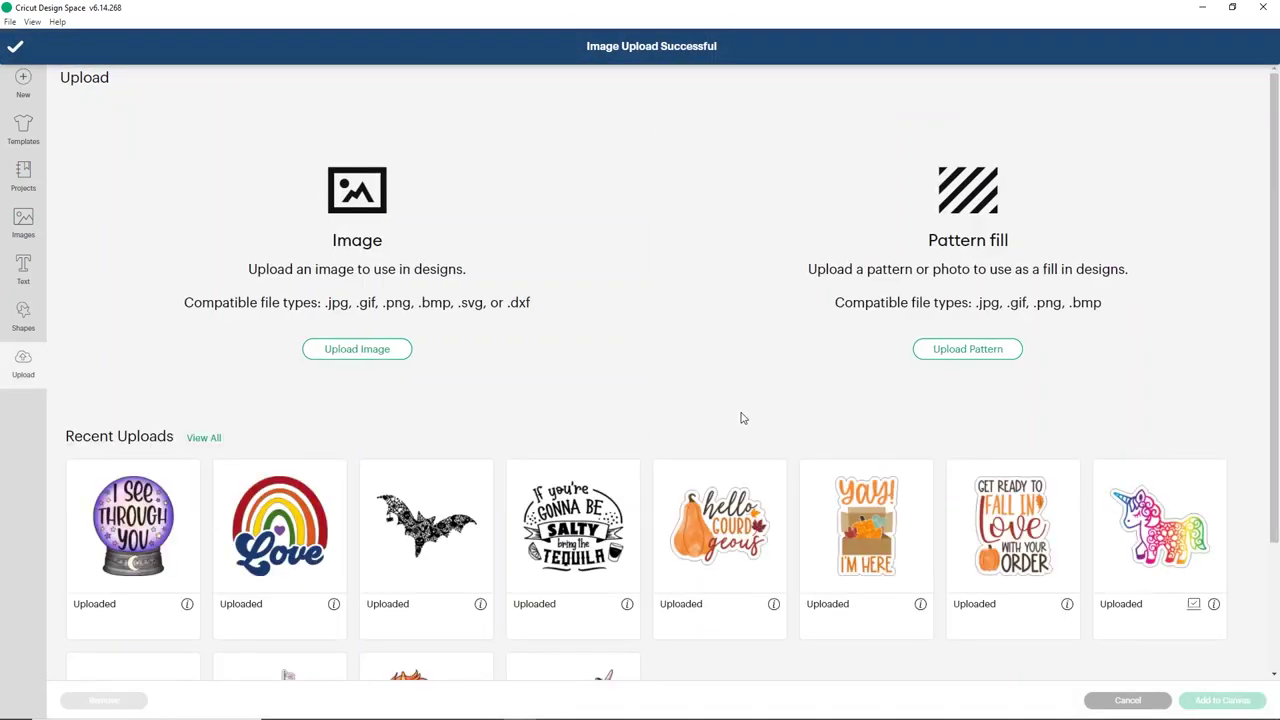
Add the four newly uploaded designs (tequila quote, bat, Love rainbow and crystal ball) to the canvas together
click(573, 525)
click(422, 515)
click(325, 518)
click(155, 525)
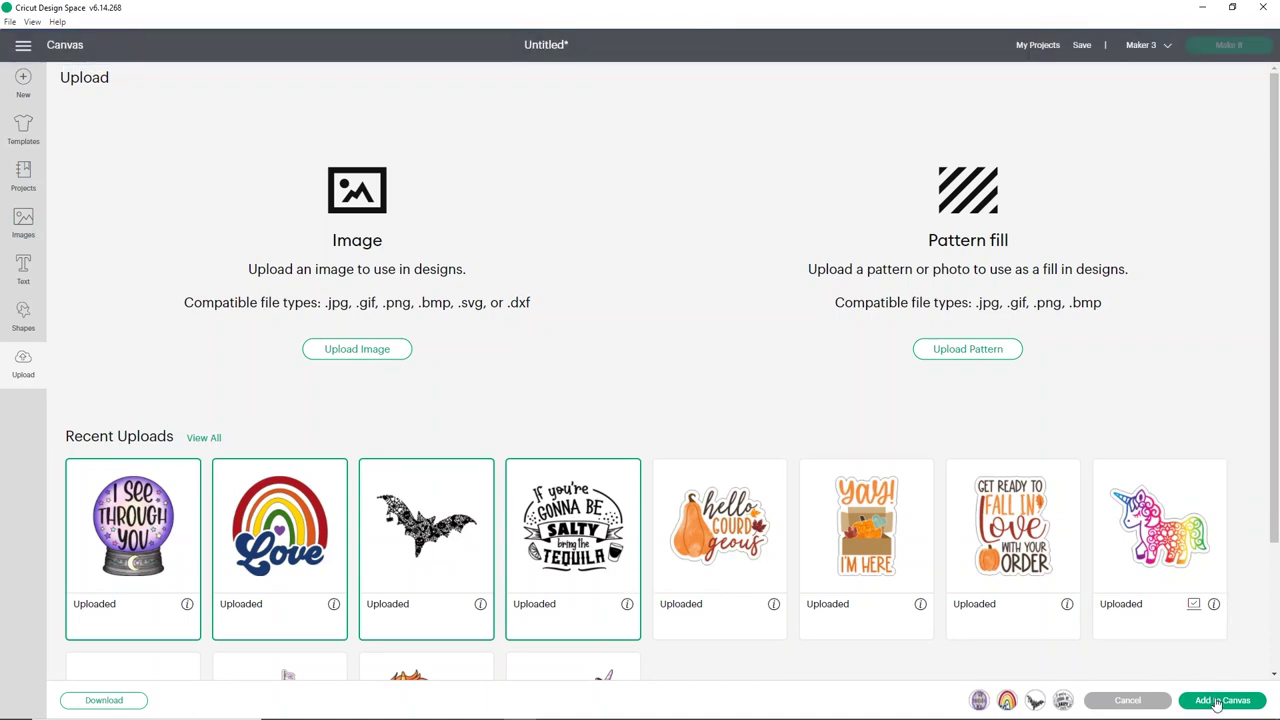
click(1218, 702)
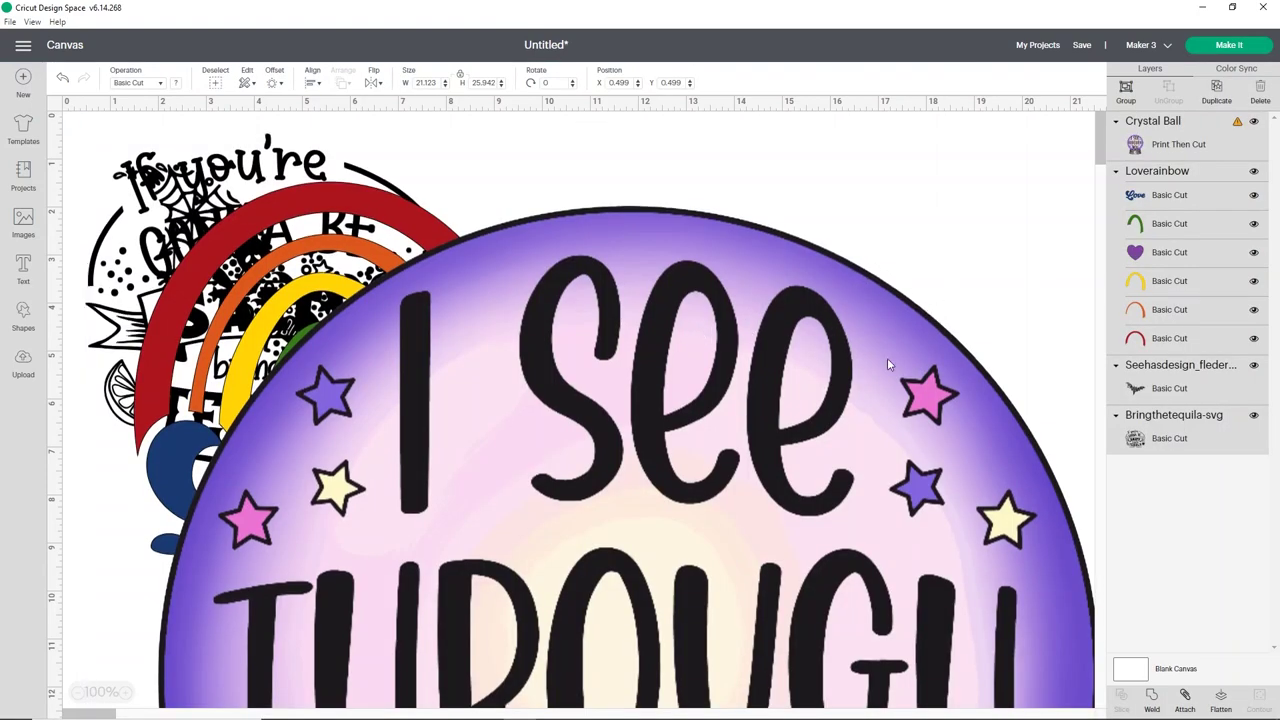
Scale all four selected designs together to a width of 6.75 in, then deselect them
click(700, 246)
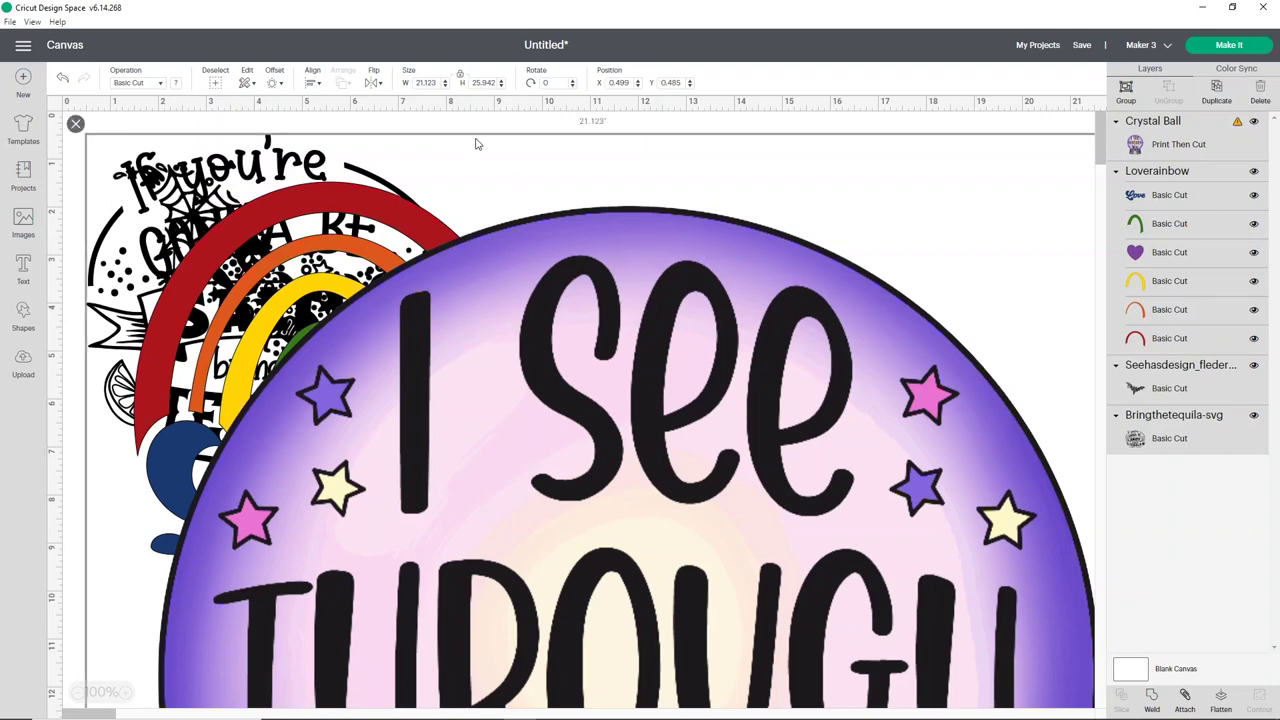
key(Tab)
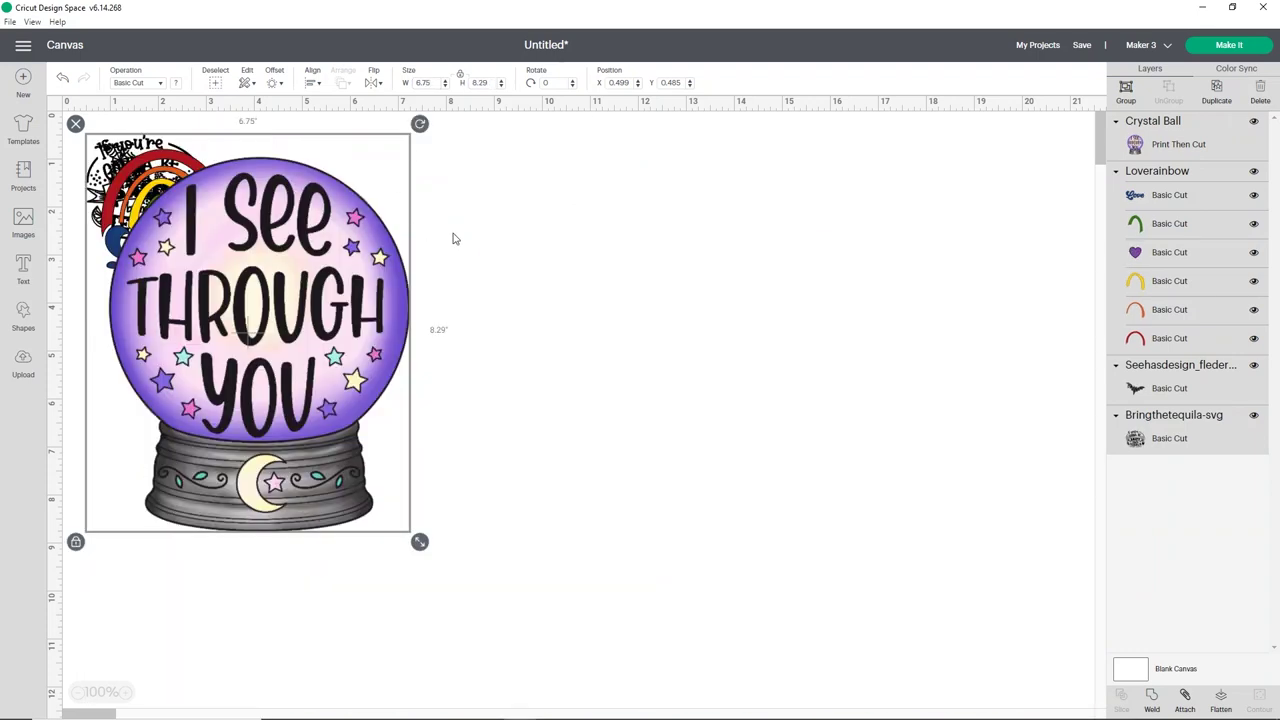
click(489, 243)
Separate the stacked designs by moving the crystal ball far aside and the Love rainbow to about X 6.2, Y 2.2 in
drag(361, 339, 1257, 327)
click(177, 209)
drag(113, 221, 373, 285)
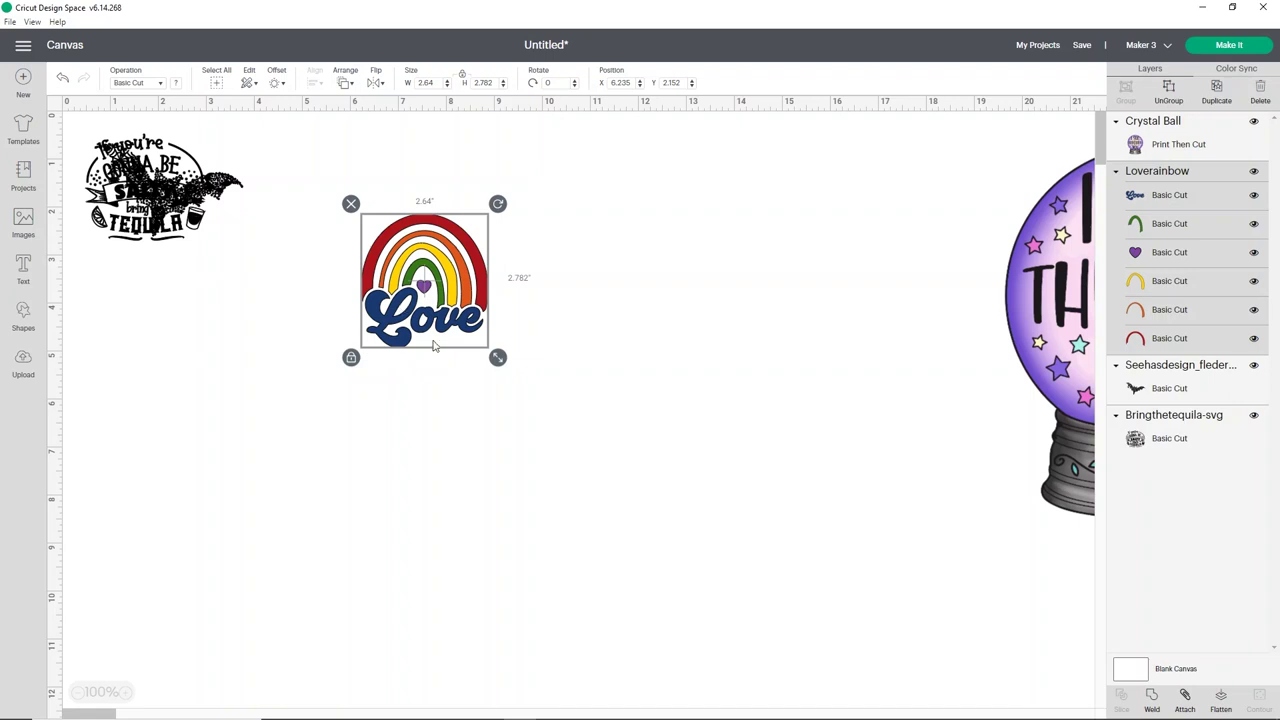
Enlarge the Love rainbow to about 8.4 by 8.9 in and move it over beside the crystal ball
drag(500, 357, 785, 558)
drag(774, 648, 777, 651)
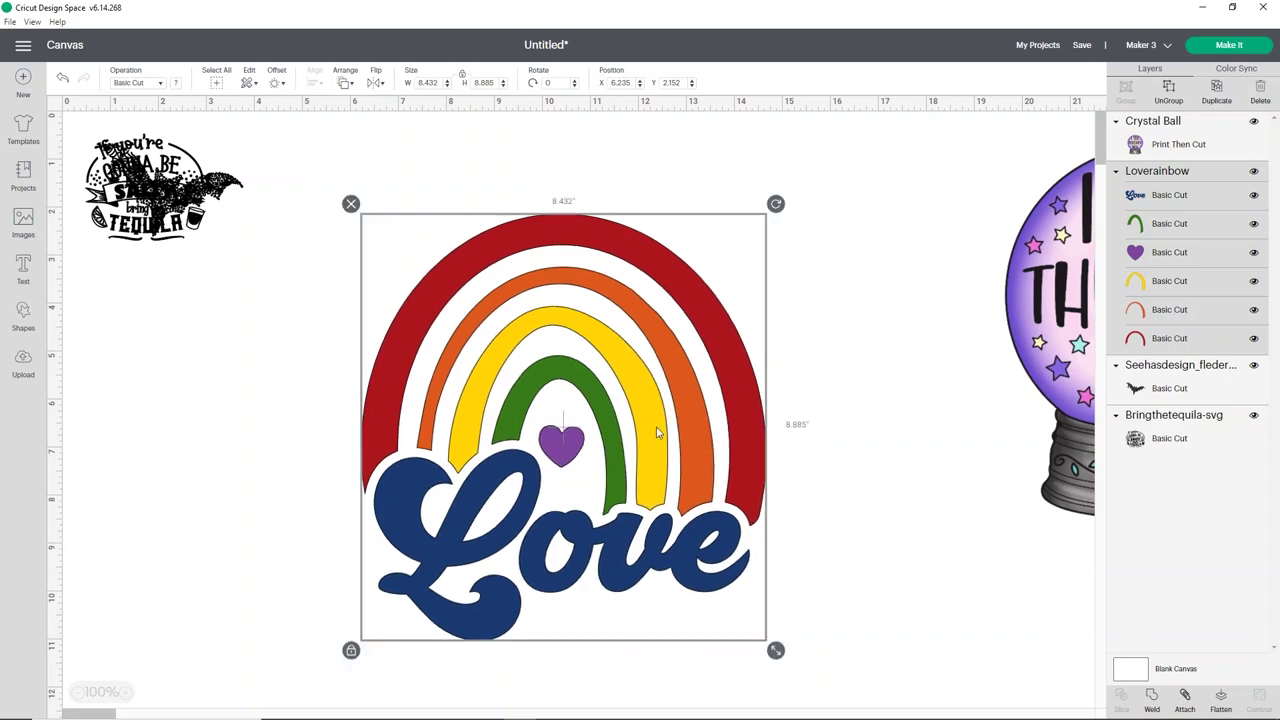
drag(603, 440, 818, 455)
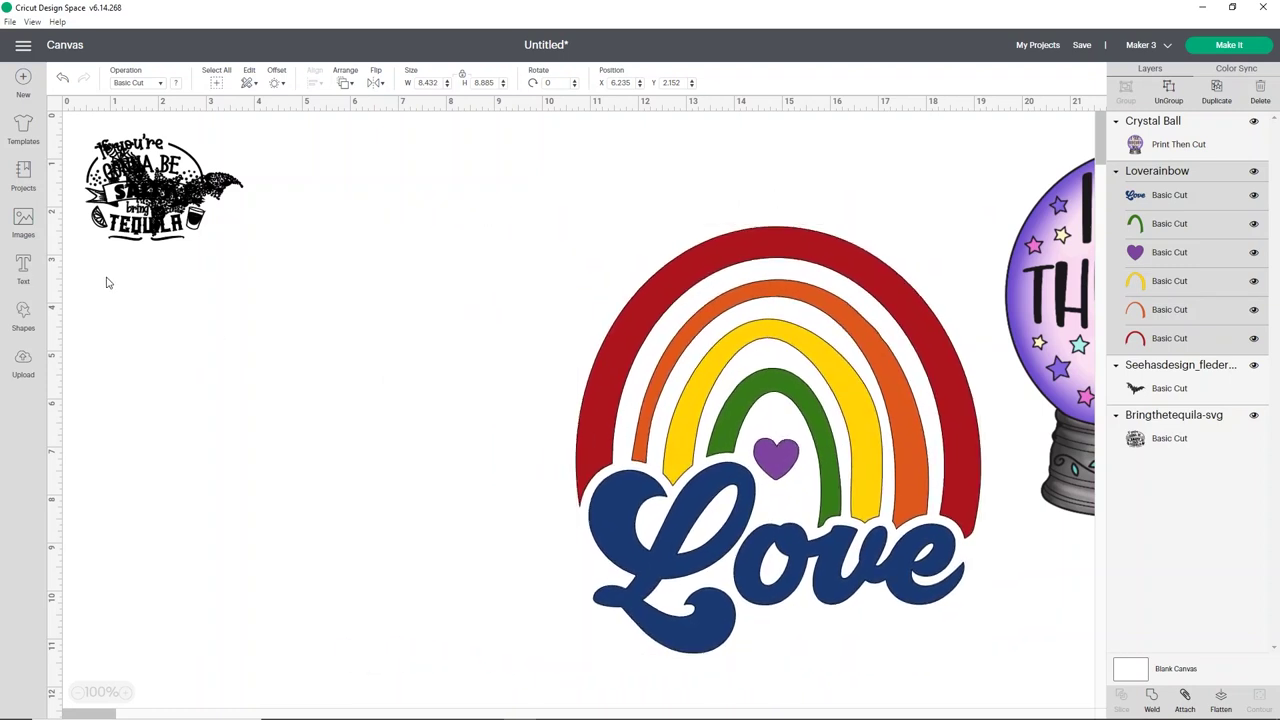
Move the bat design off the tequila quote to about X 4.6, Y 3.1 in
click(152, 200)
drag(152, 200, 350, 318)
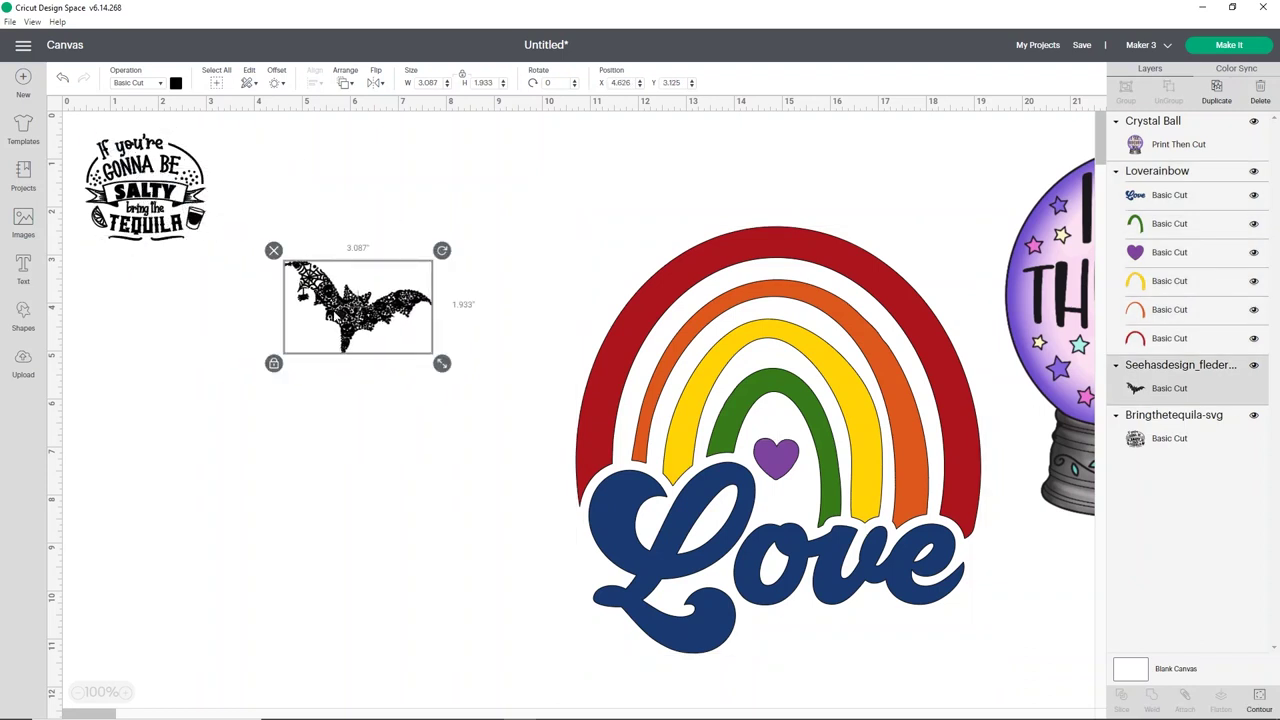
Enlarge the bat design to several times its size and move it over behind the Love rainbow and crystal ball
drag(442, 364, 717, 601)
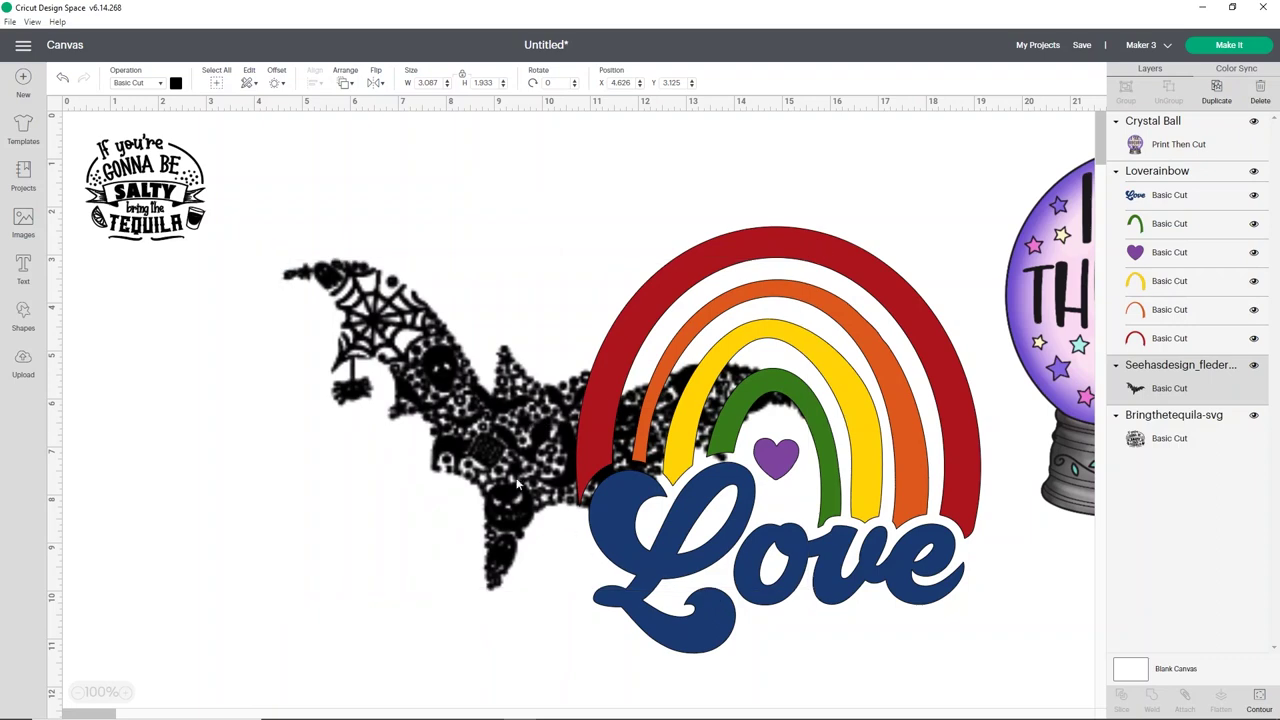
drag(518, 469, 340, 448)
drag(233, 350, 1029, 246)
Move the tequila quote to about X 1.1, Y 1.0 in and enlarge it to about 8.4 by 7.5 in
click(161, 173)
drag(161, 173, 189, 199)
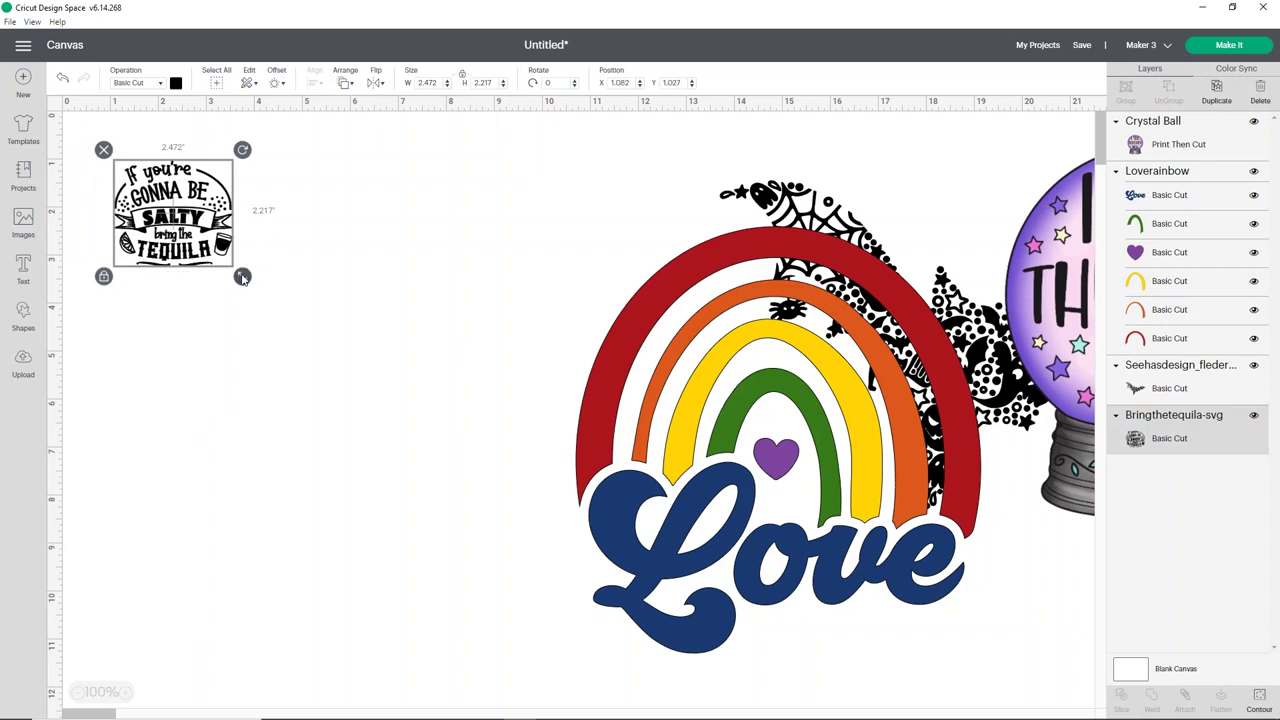
drag(242, 278, 458, 532)
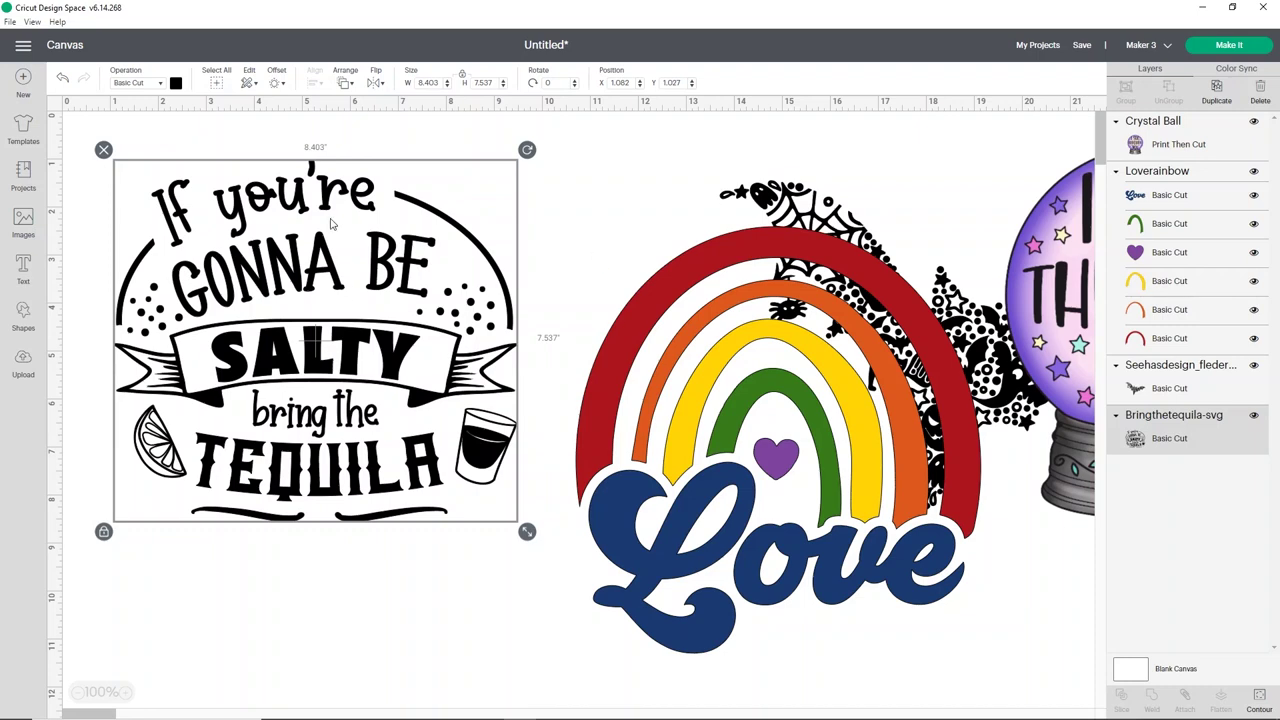
Hide the crystal ball, Love rainbow and bat designs on the canvas
click(1254, 121)
click(1254, 171)
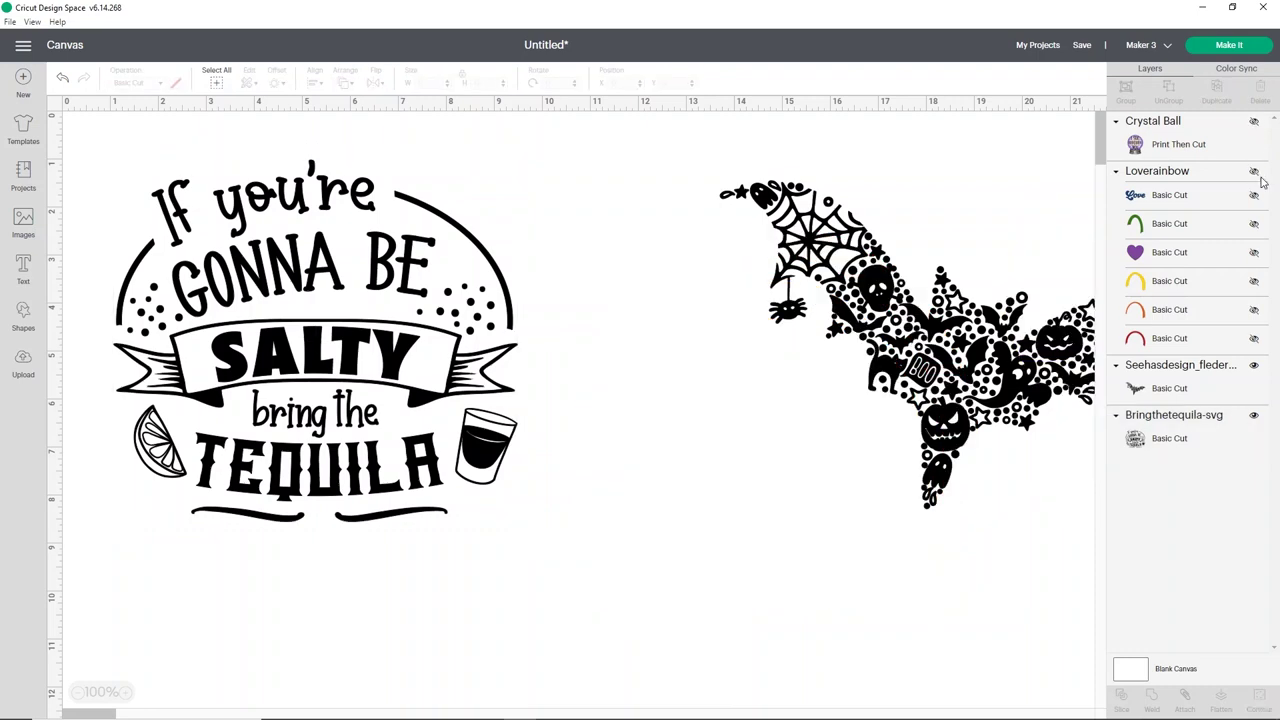
click(1254, 365)
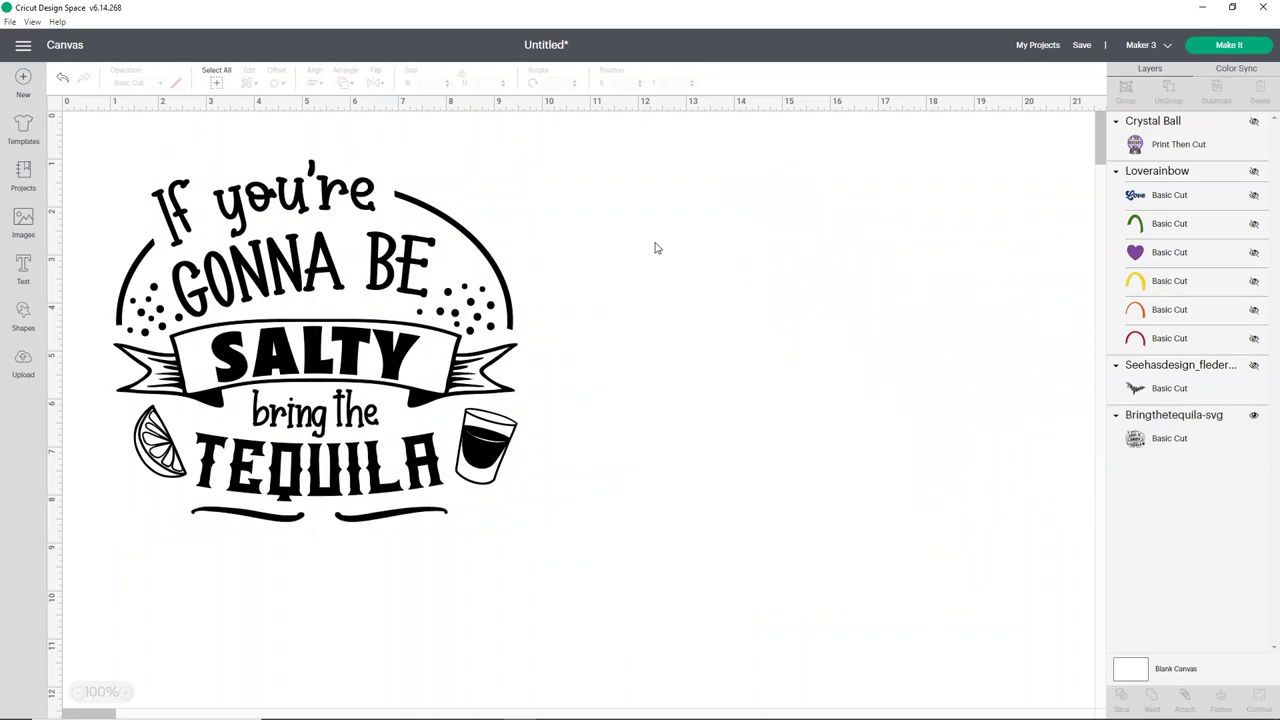
Move the tequila quote to about X 11.5, Y 0.7 in, duplicate it, and place the copy at about X 2.3, Y 0.8 in
drag(305, 370, 803, 357)
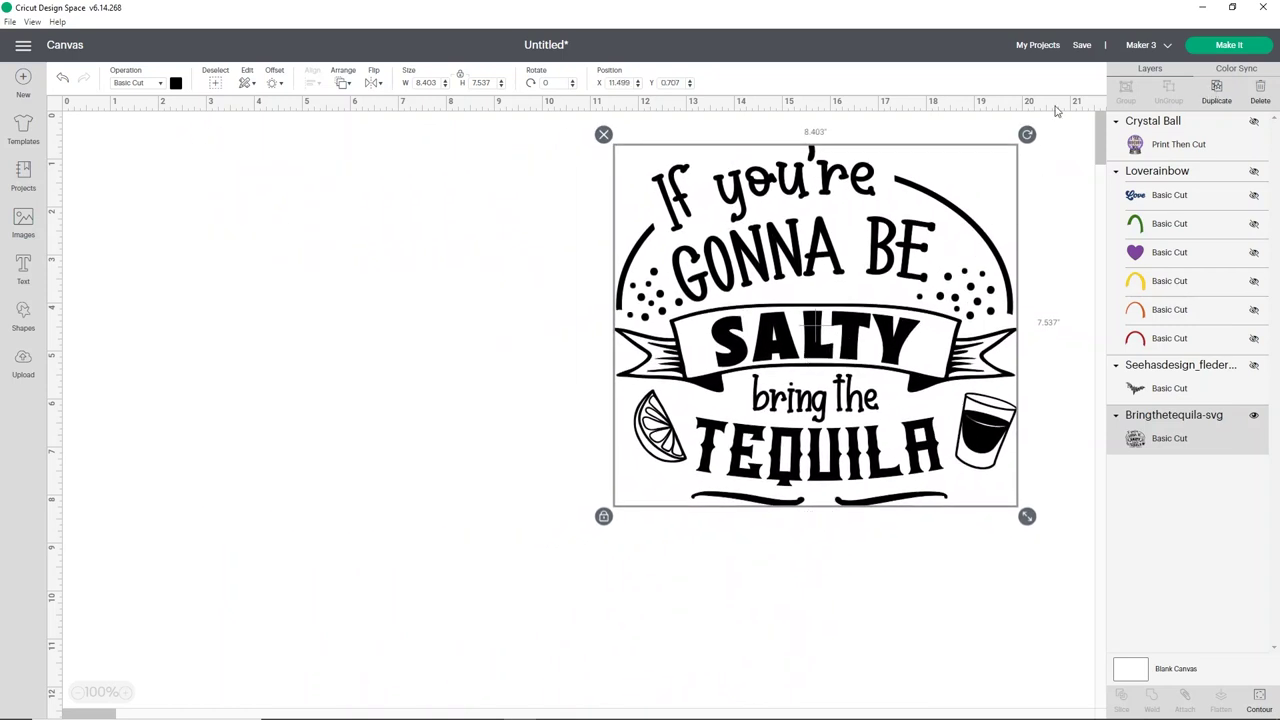
key(ctrl+d)
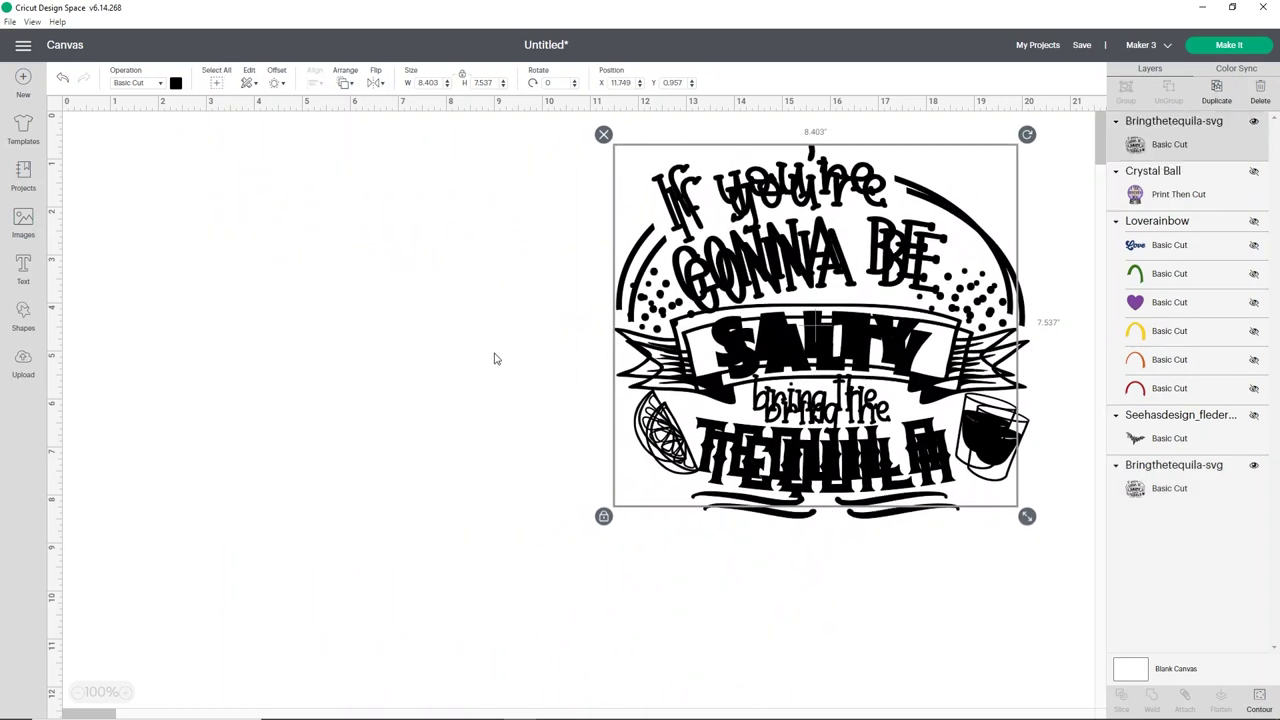
drag(881, 358, 437, 357)
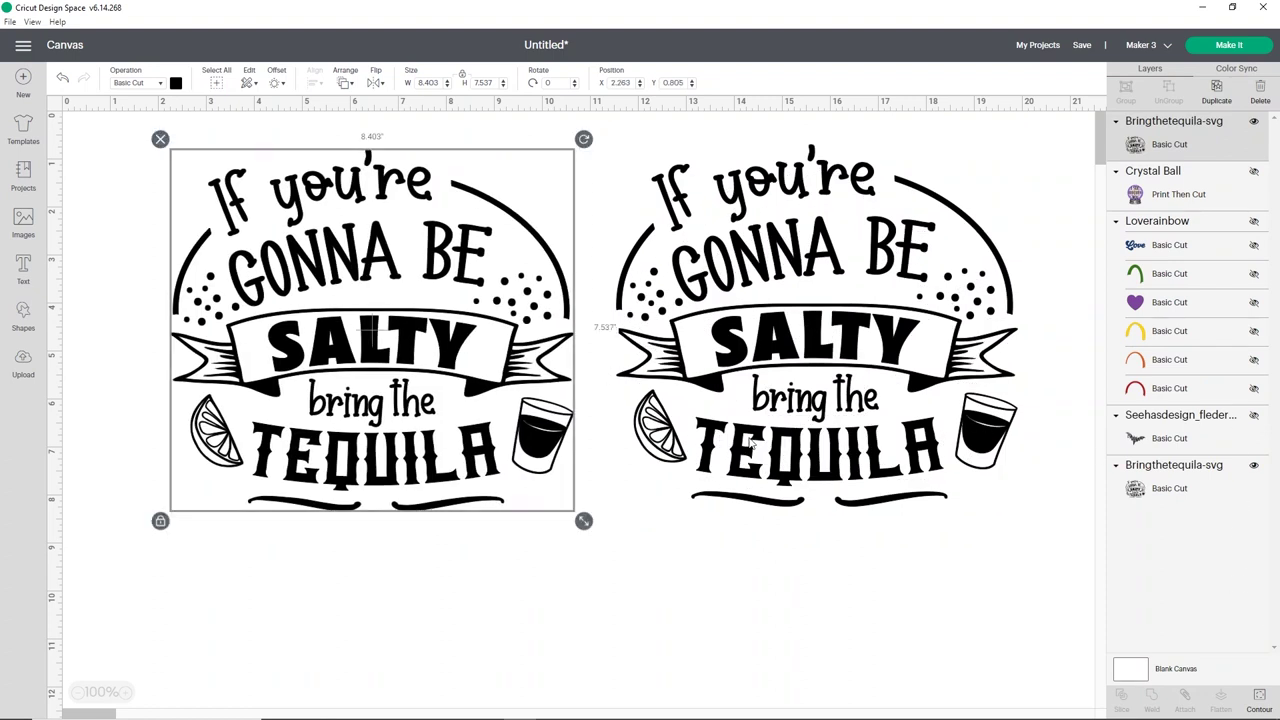
Start Contour on the copied tequila quote and hide the two large arcs framing the text
click(1262, 706)
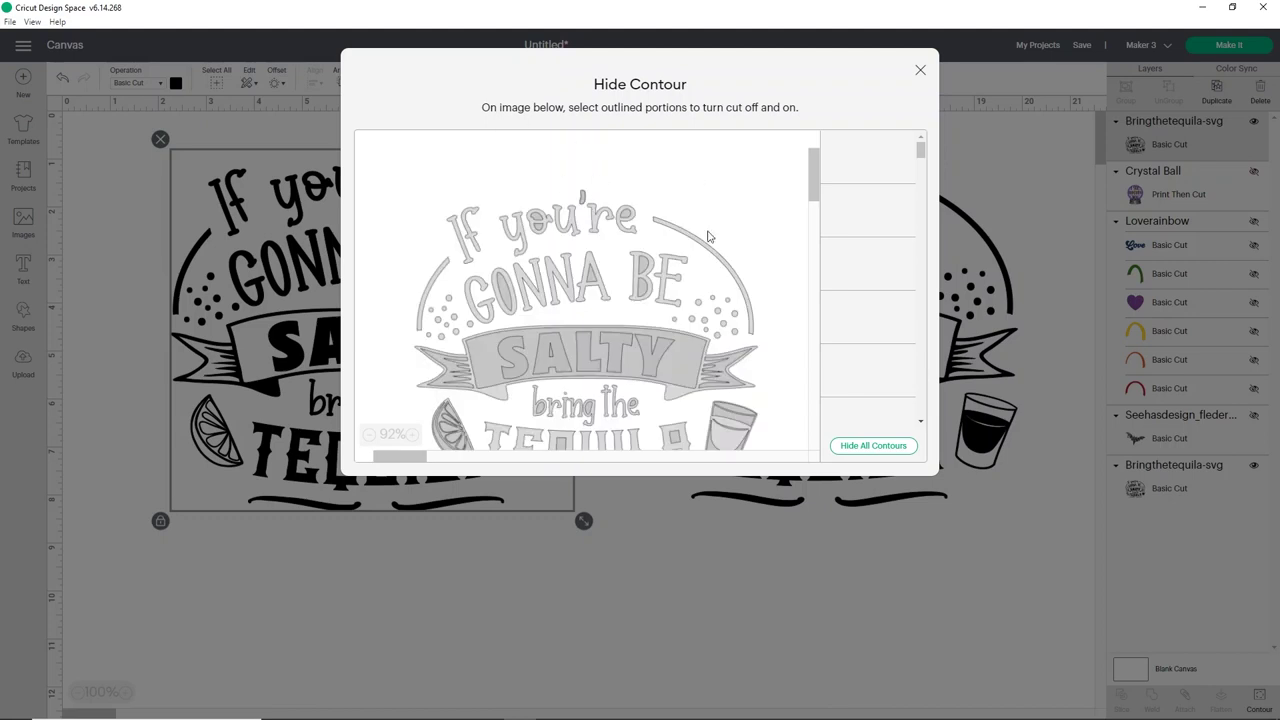
click(710, 252)
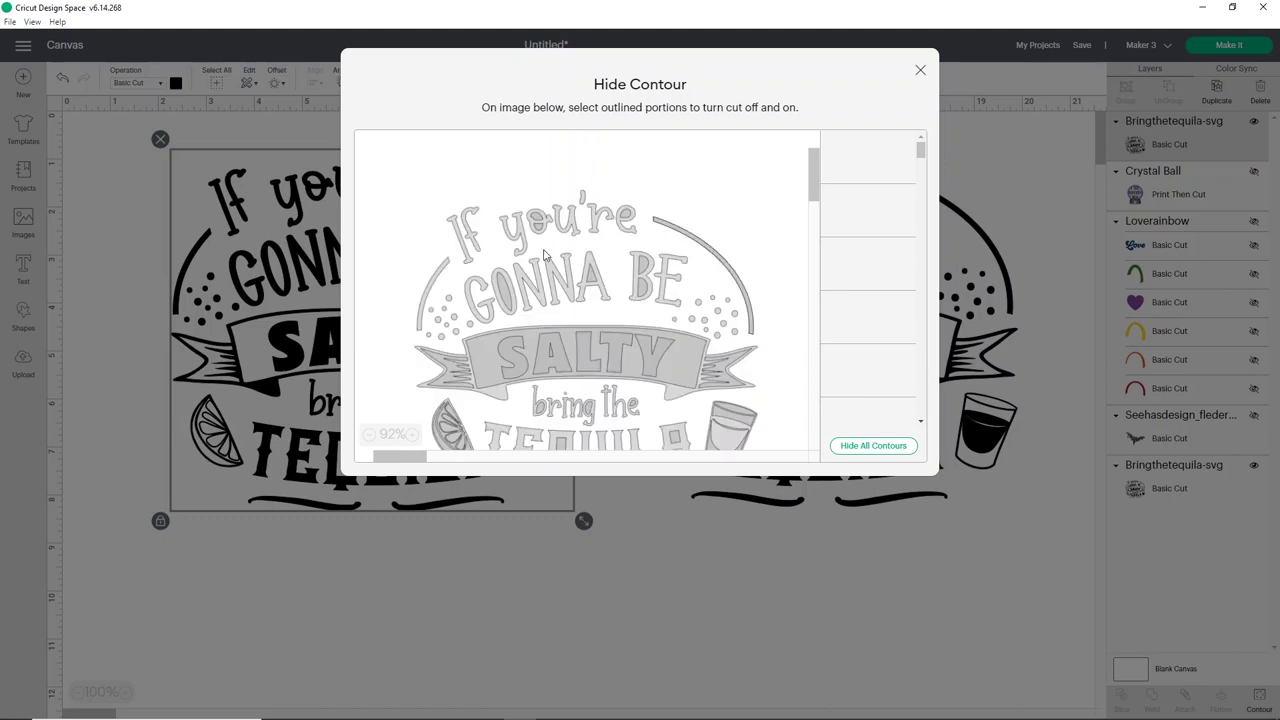
click(441, 277)
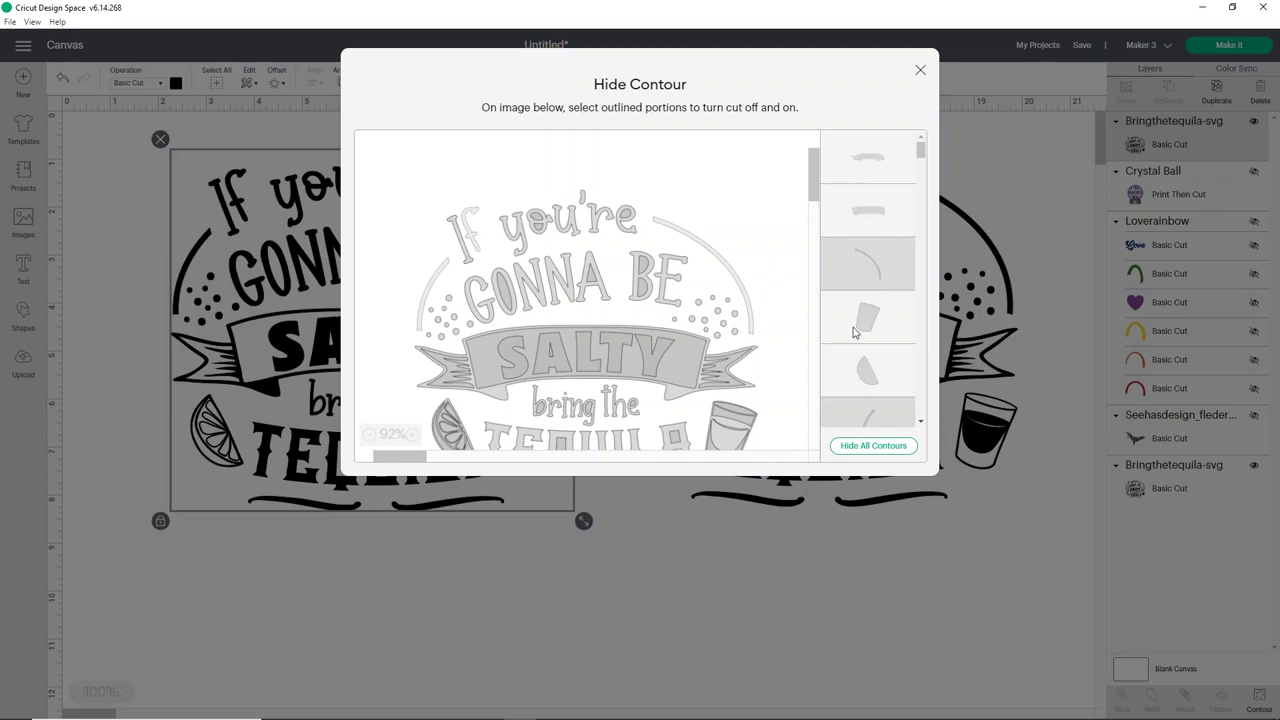
Hide the contours of the shot glass, lime wedge, curved lines and both ribbon tails
scroll(880, 404, down, 1)
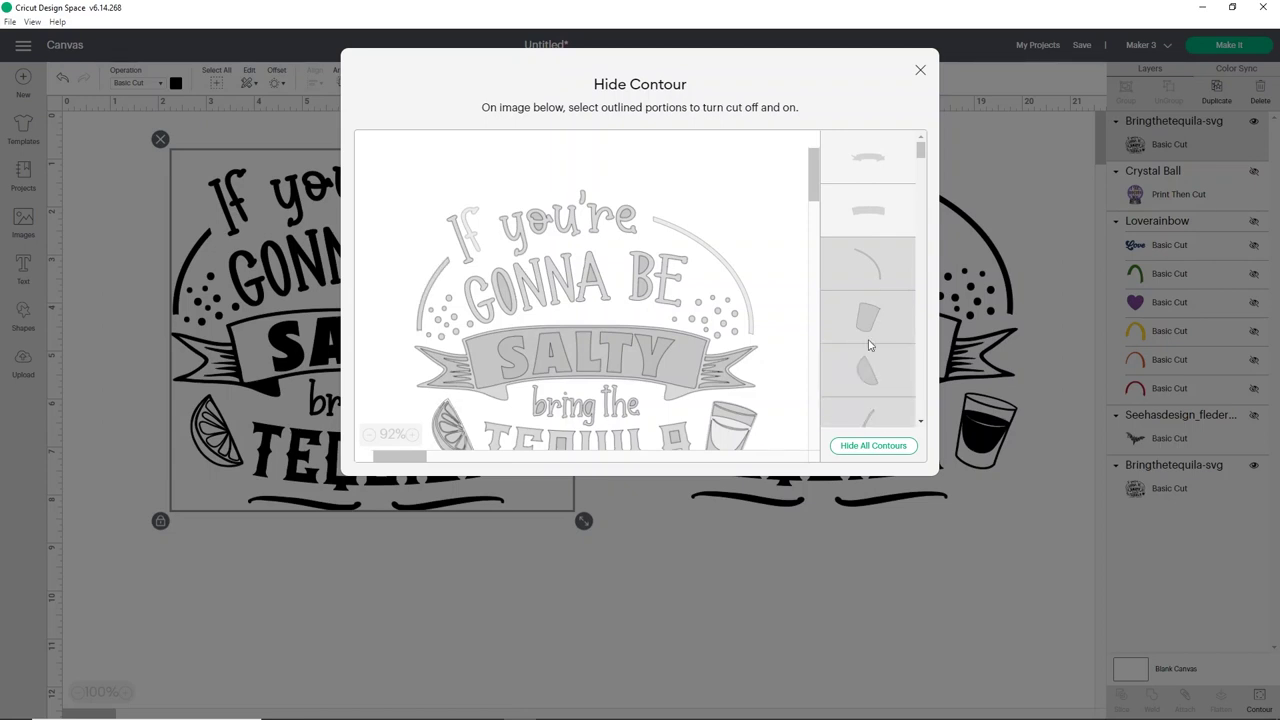
scroll(880, 295, down, 3)
click(877, 285)
click(877, 330)
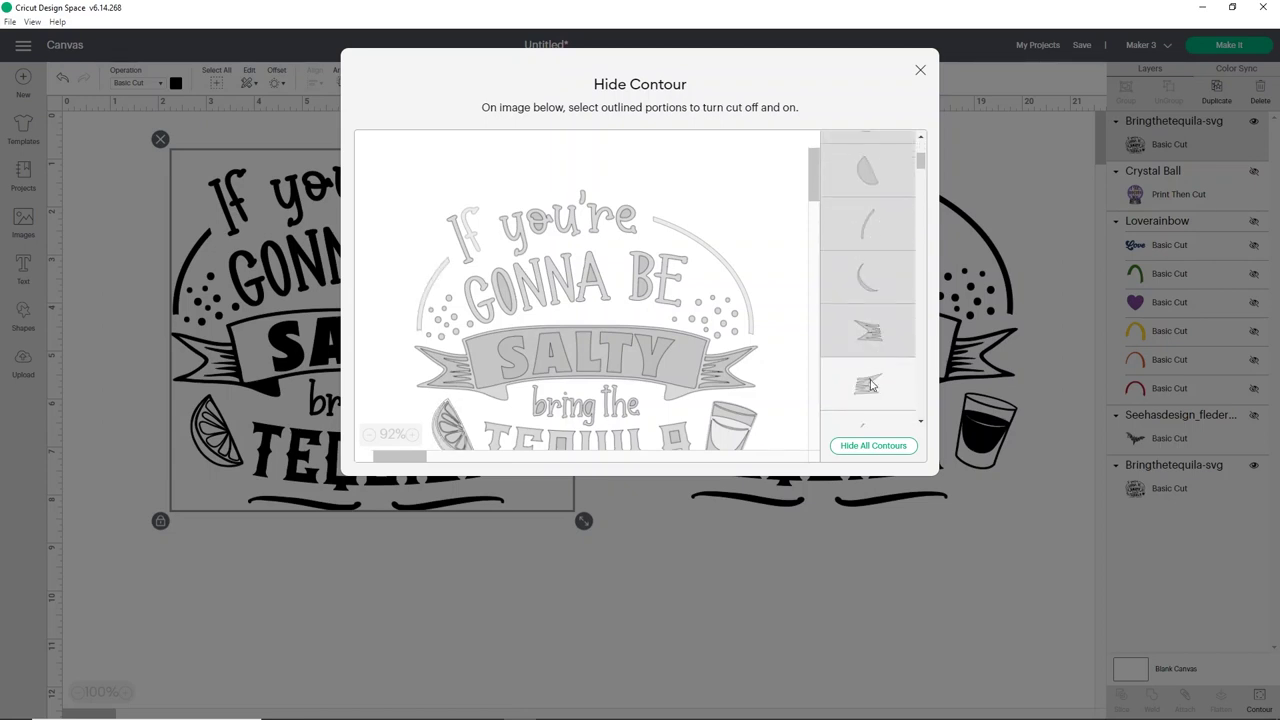
click(873, 385)
scroll(880, 350, down, 2)
click(878, 313)
click(871, 352)
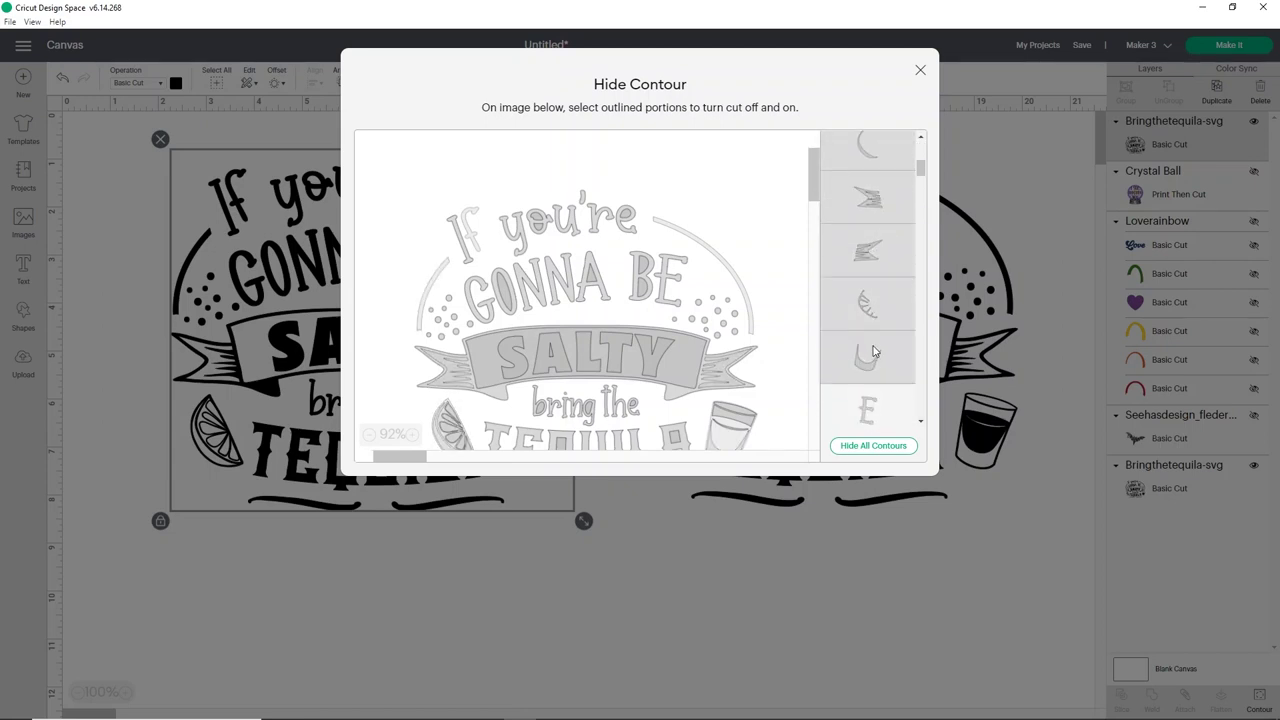
Hide both contours of the central banner around SALTY
scroll(878, 340, up, 5)
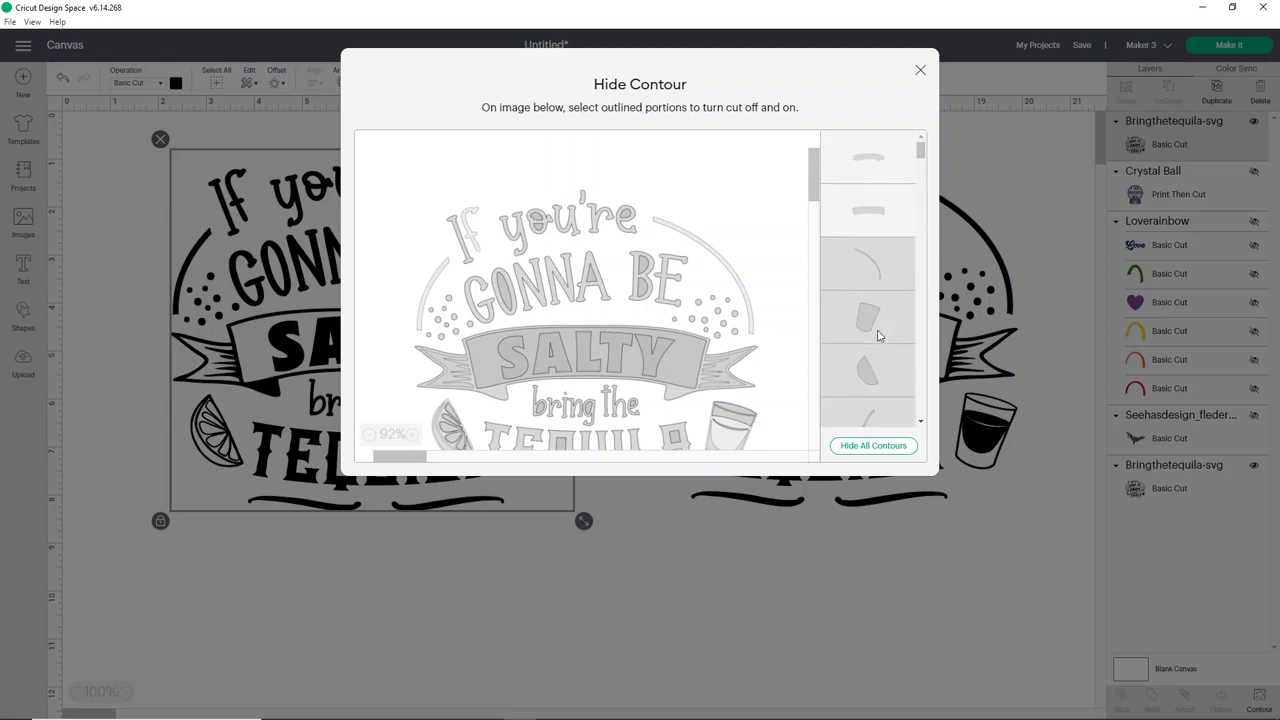
click(887, 216)
click(870, 158)
Hide the first E, N, A and Y letter contours belonging to BE, GONNA and SALTY
scroll(876, 295, down, 3)
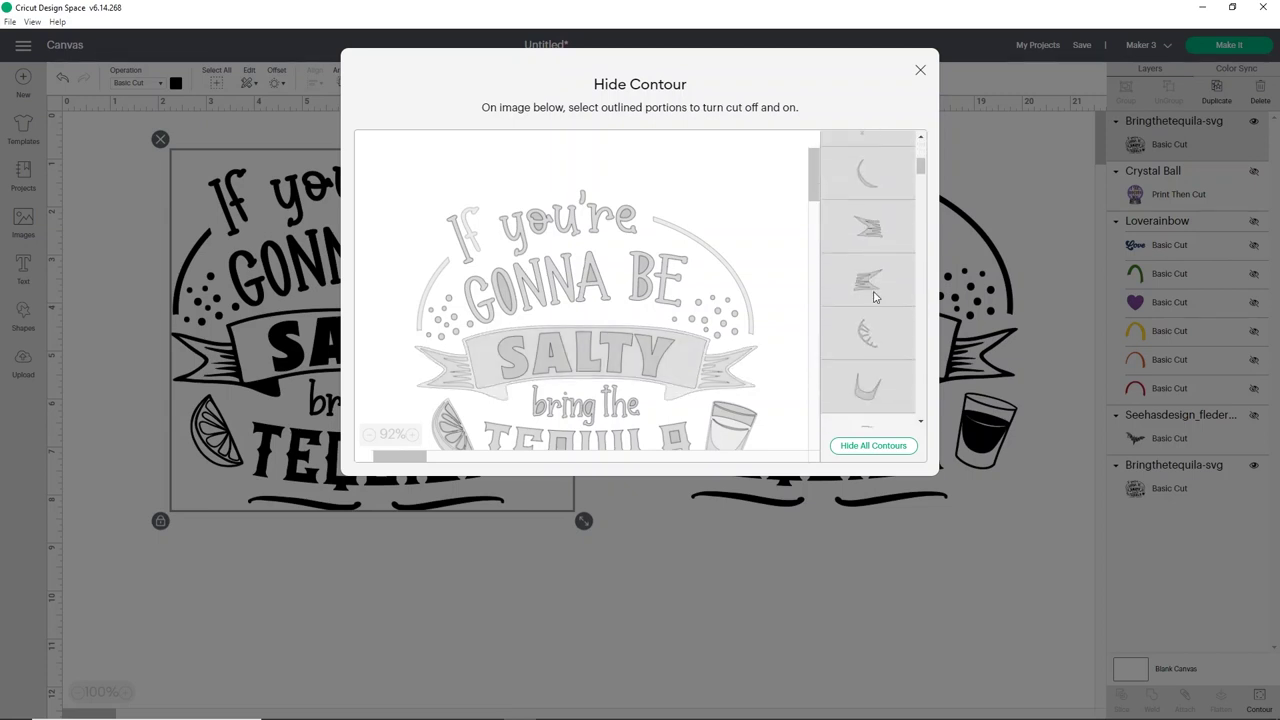
scroll(873, 297, down, 3)
click(875, 291)
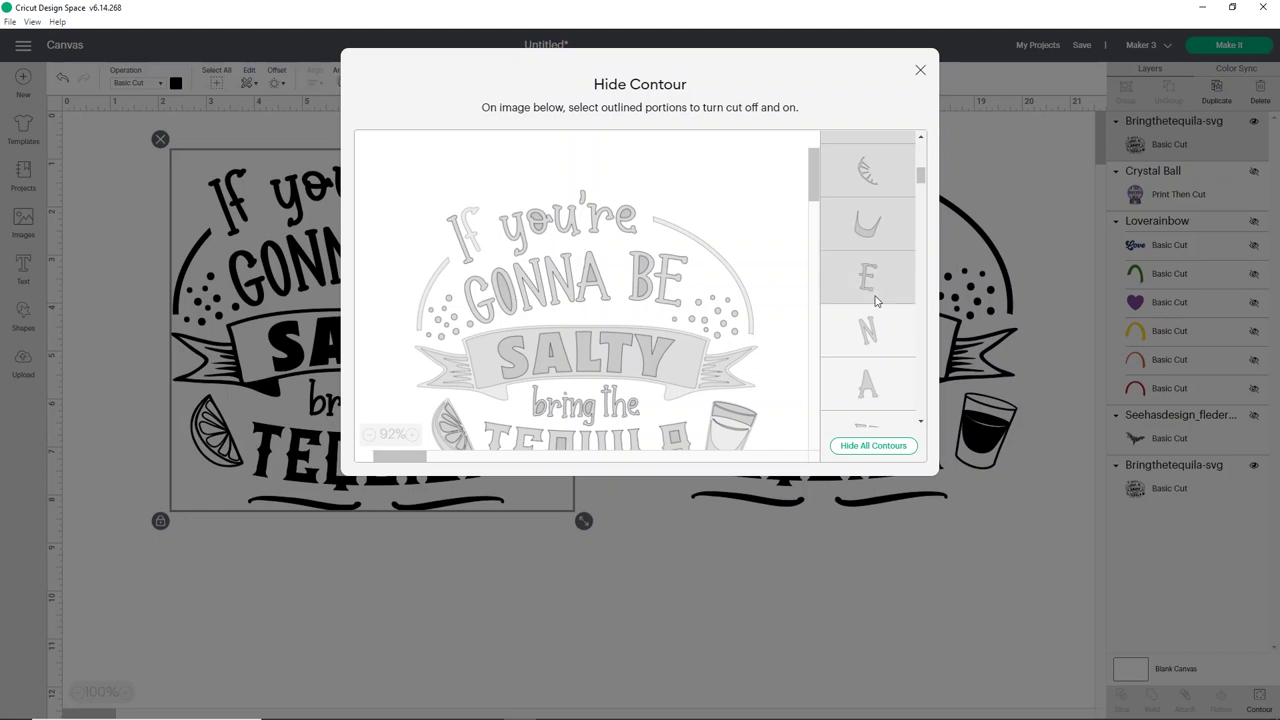
click(876, 334)
scroll(886, 294, down, 3)
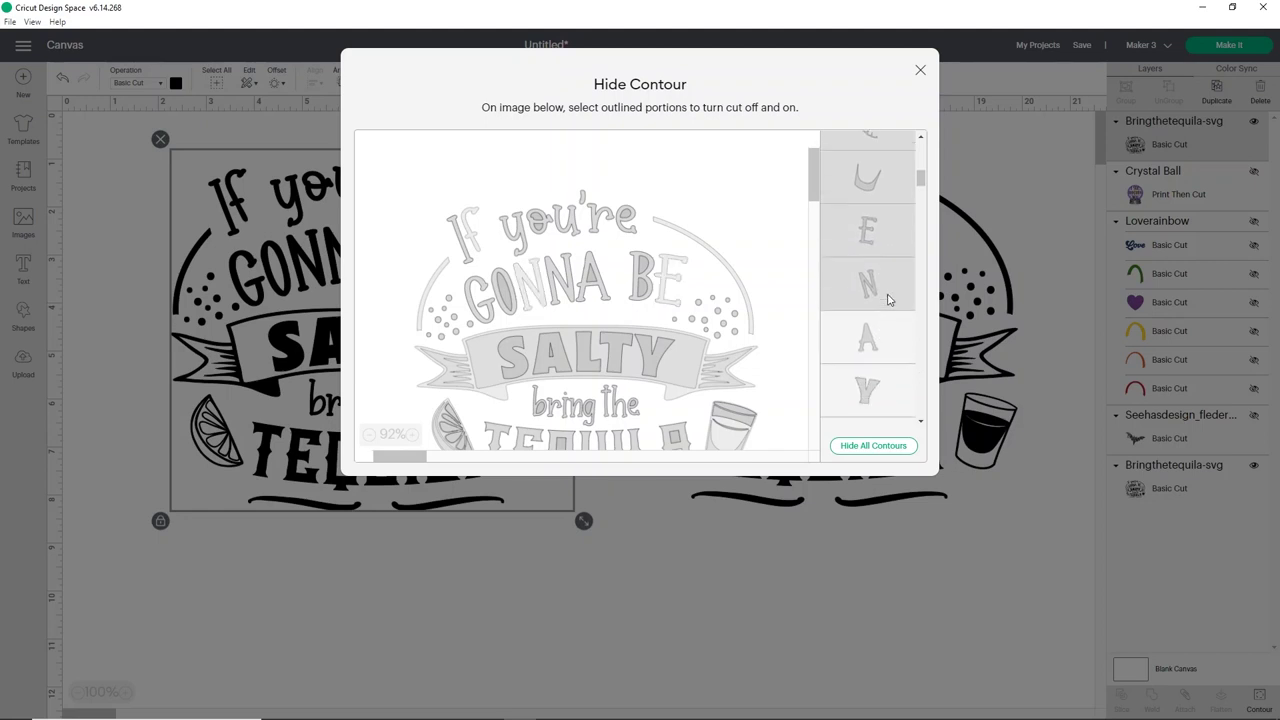
click(870, 318)
click(870, 375)
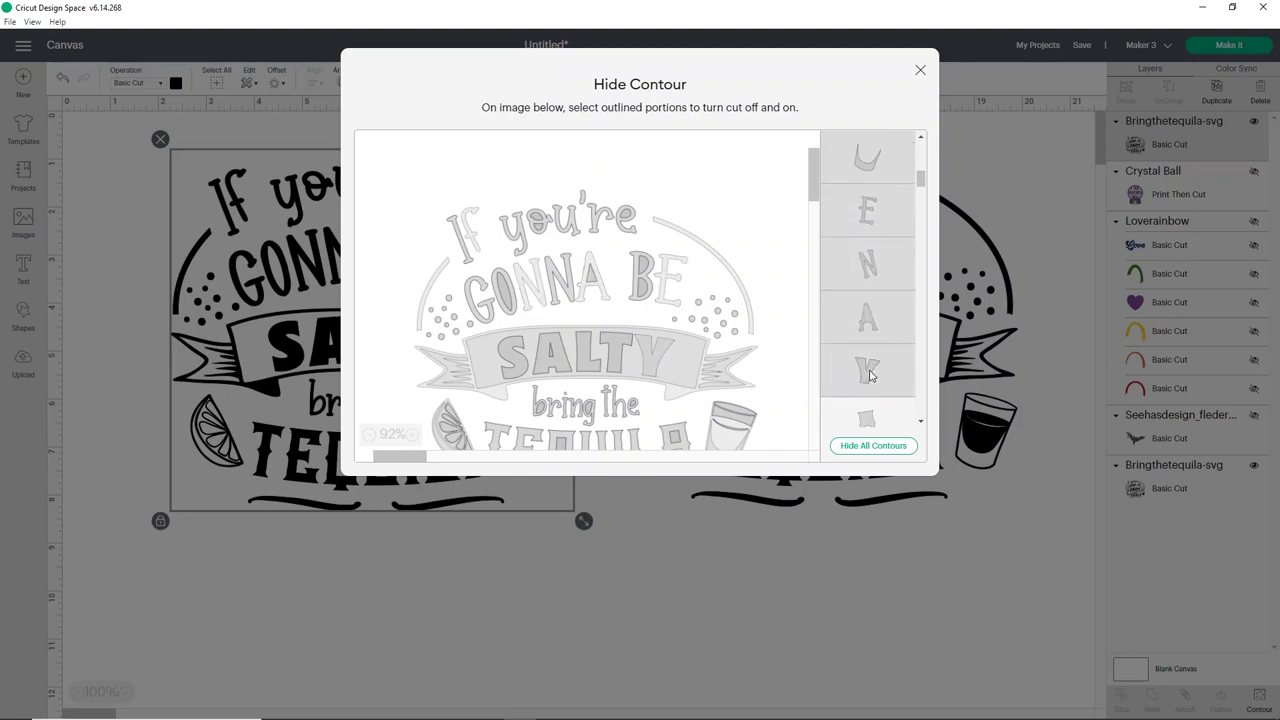
click(866, 418)
scroll(886, 323, down, 4)
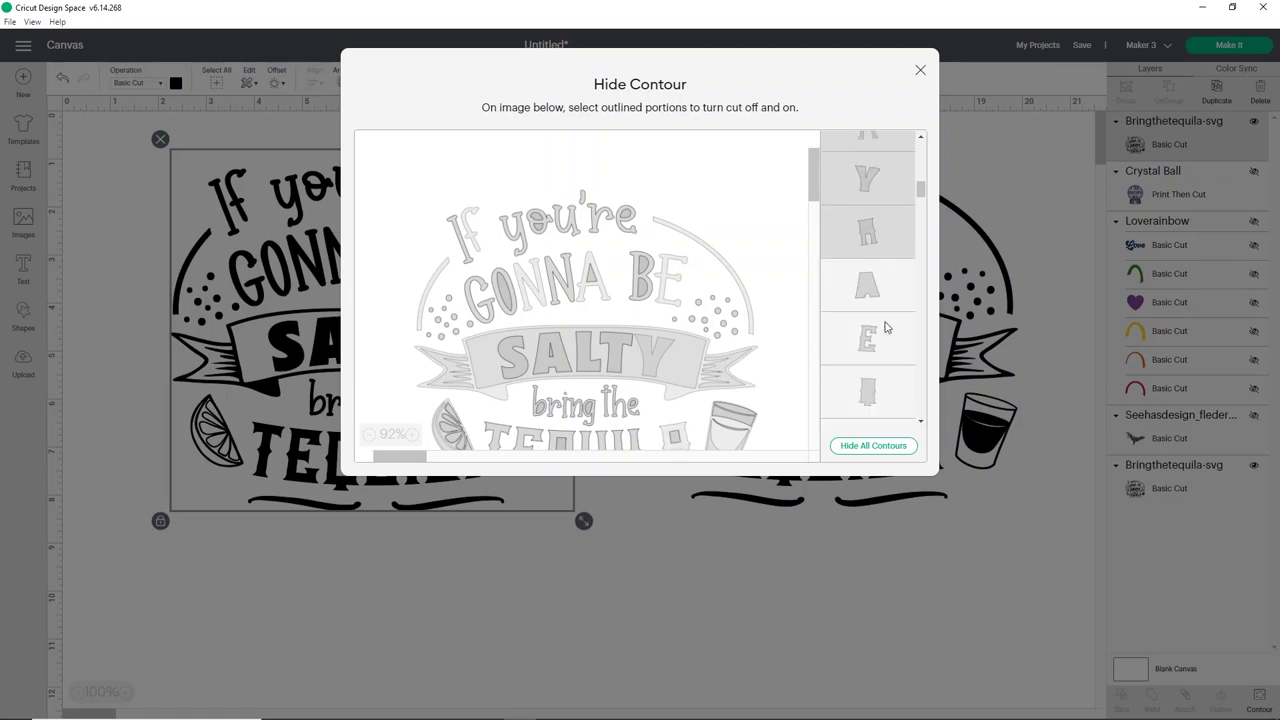
click(886, 240)
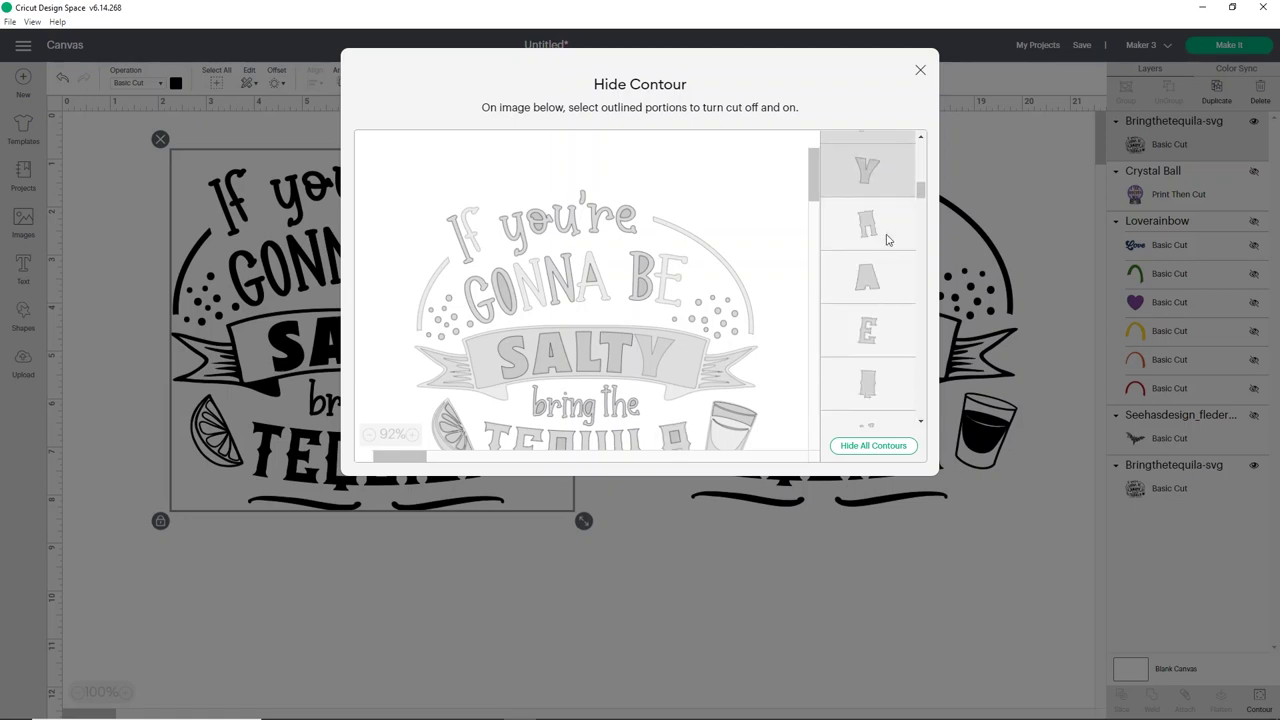
Hide the A contour of SALTY and the next N contour of GONNA, keeping the TEQUILA letters switched on
click(866, 284)
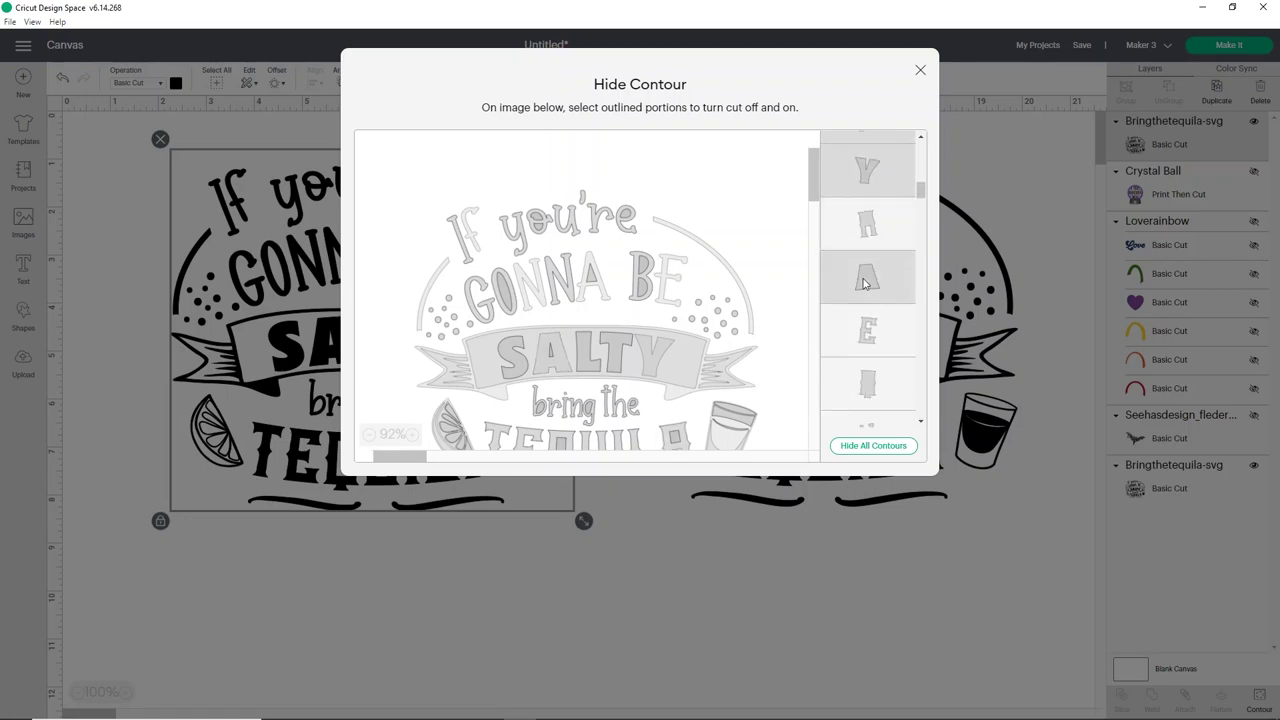
click(880, 344)
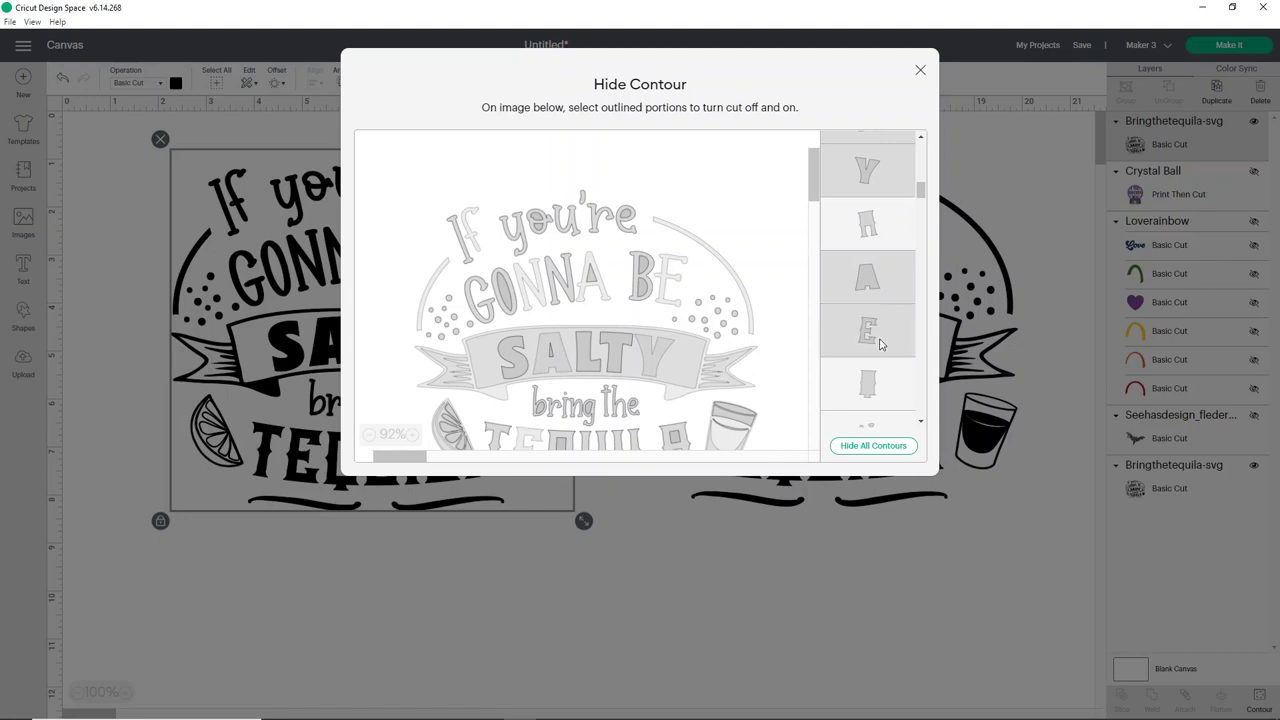
click(880, 344)
click(883, 386)
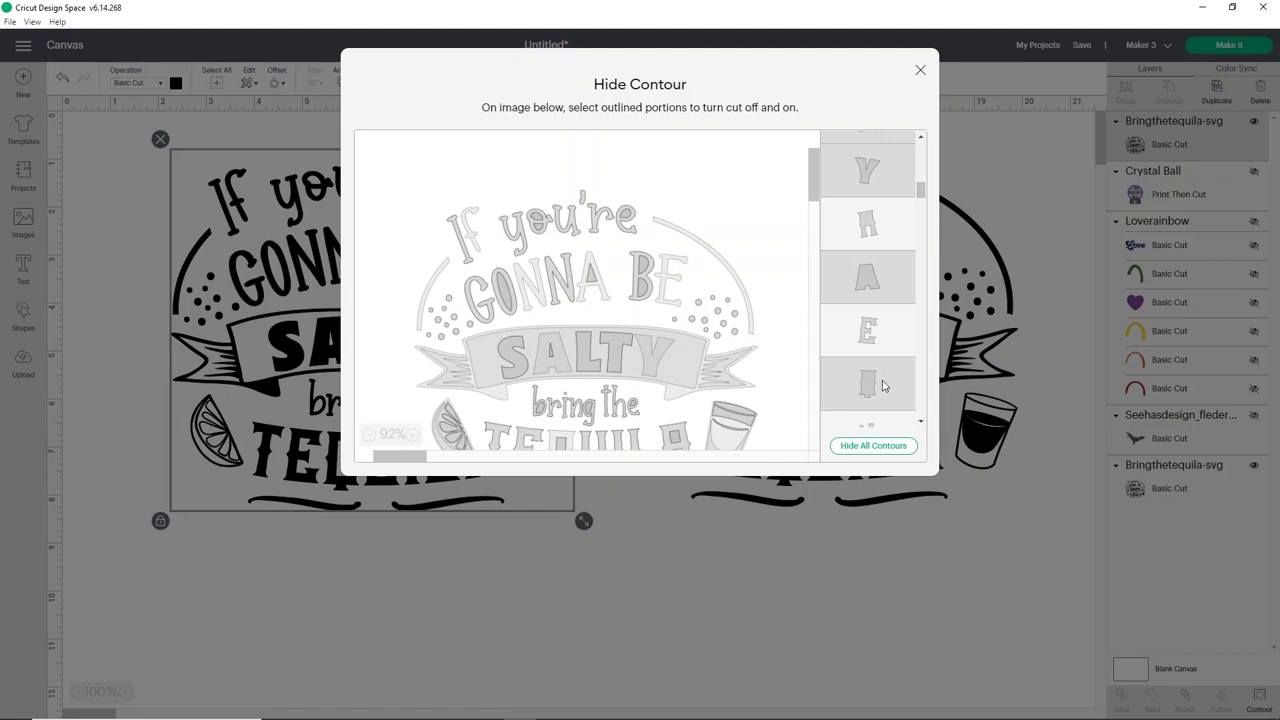
click(883, 386)
scroll(880, 320, down, 2)
click(870, 318)
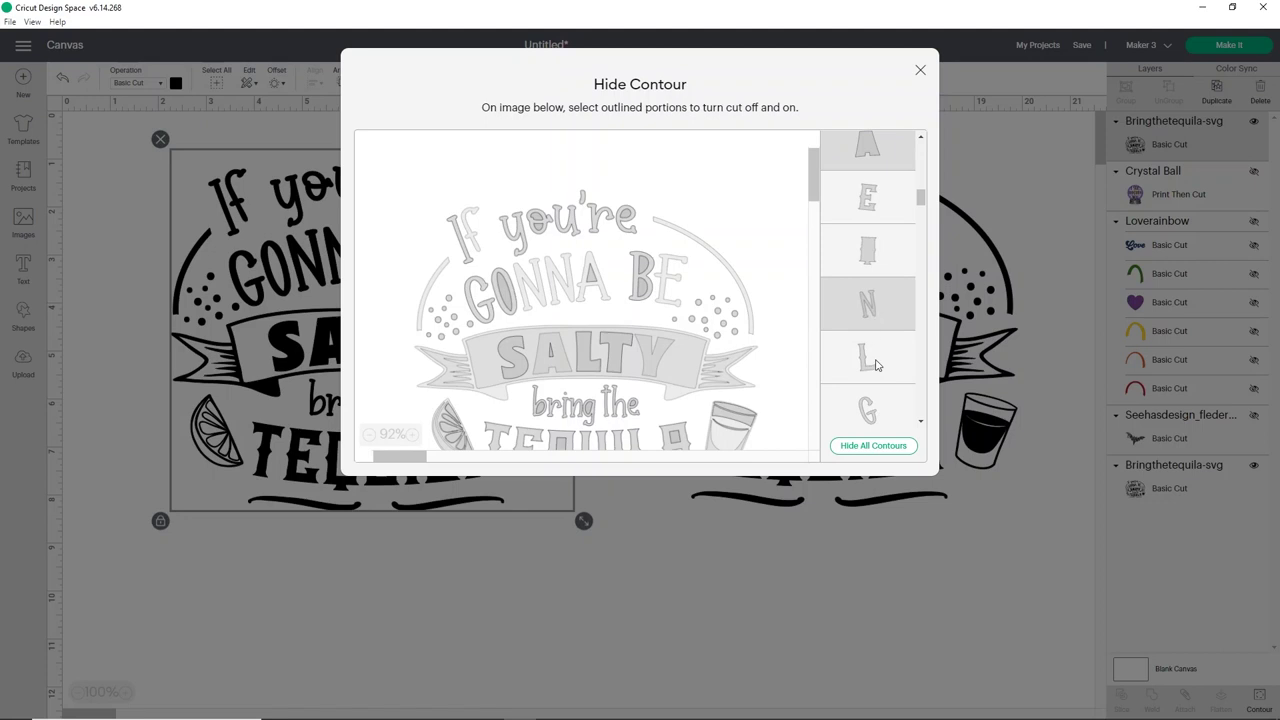
Hide the G of GONNA, the T and S of SALTY, and the I of If, skipping the TEQUILA letters
scroll(877, 366, down, 1)
click(880, 354)
scroll(880, 356, down, 1)
click(880, 356)
scroll(881, 360, down, 2)
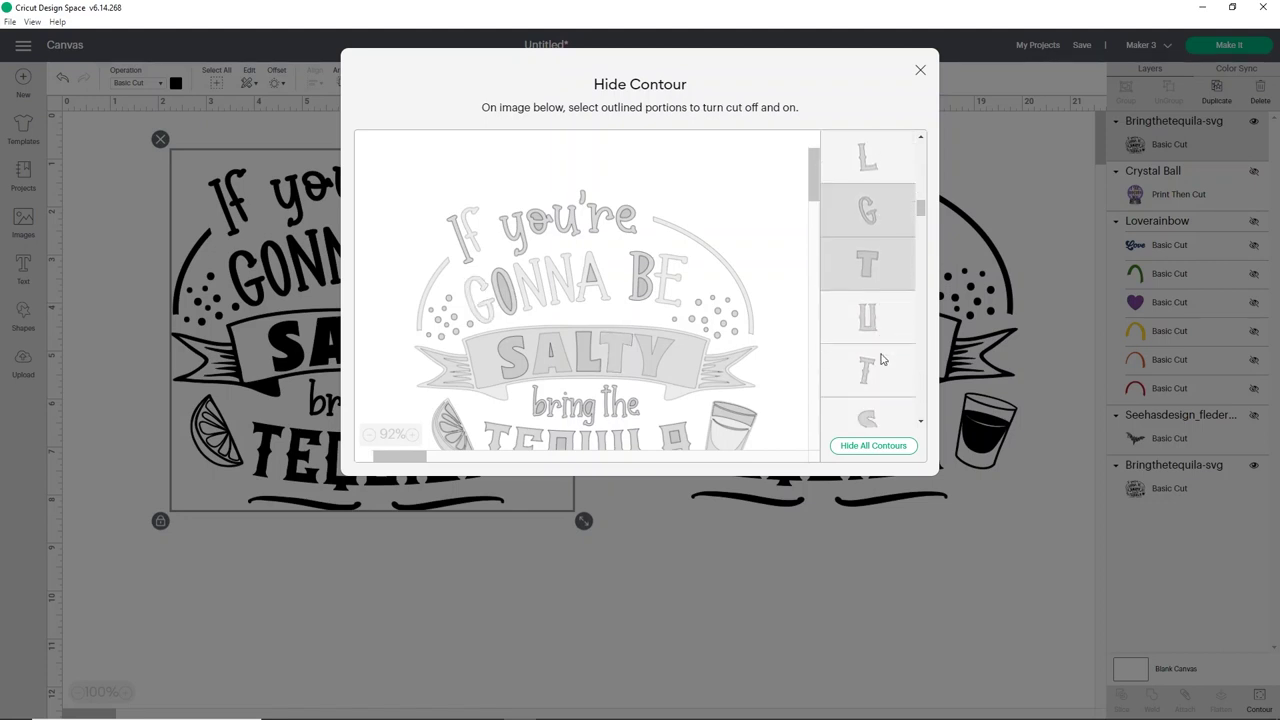
scroll(881, 345, down, 1)
click(884, 352)
scroll(886, 340, down, 2)
click(894, 292)
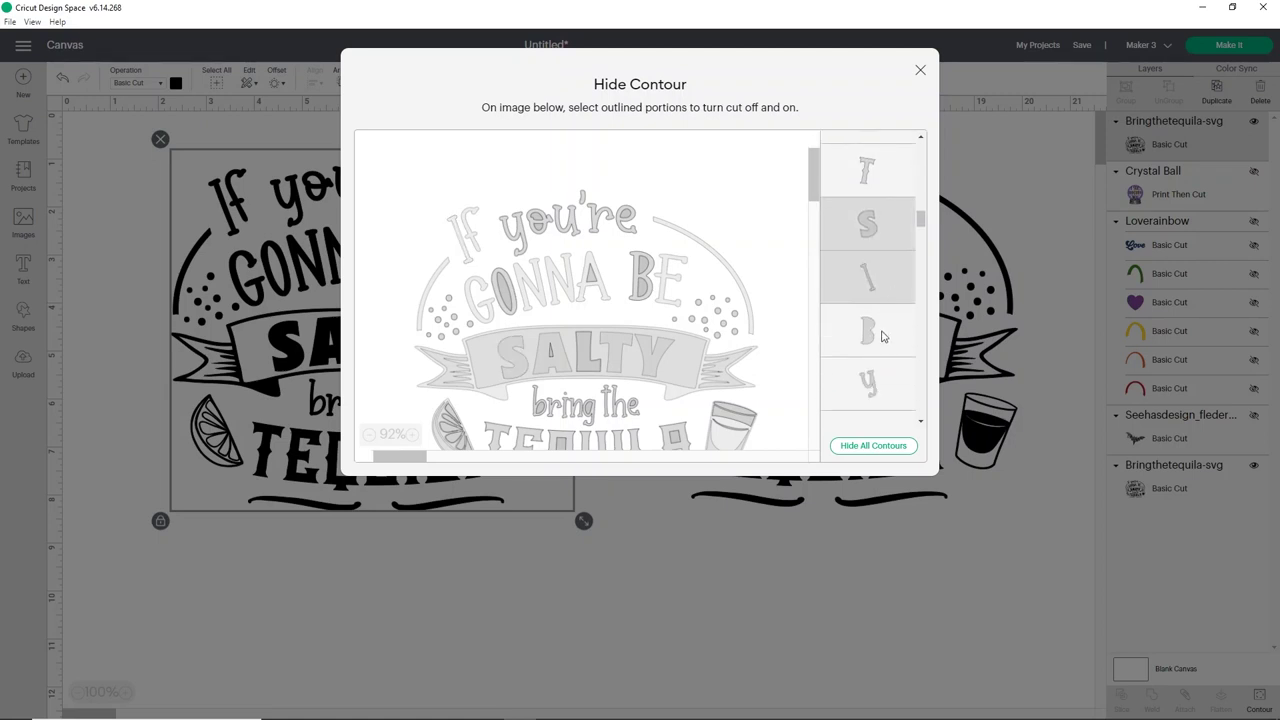
Hide the B and y letter contours together with the oval and the two underline swashes
click(889, 336)
click(876, 381)
scroll(880, 350, down, 2)
click(880, 326)
click(874, 380)
scroll(874, 375, down, 1)
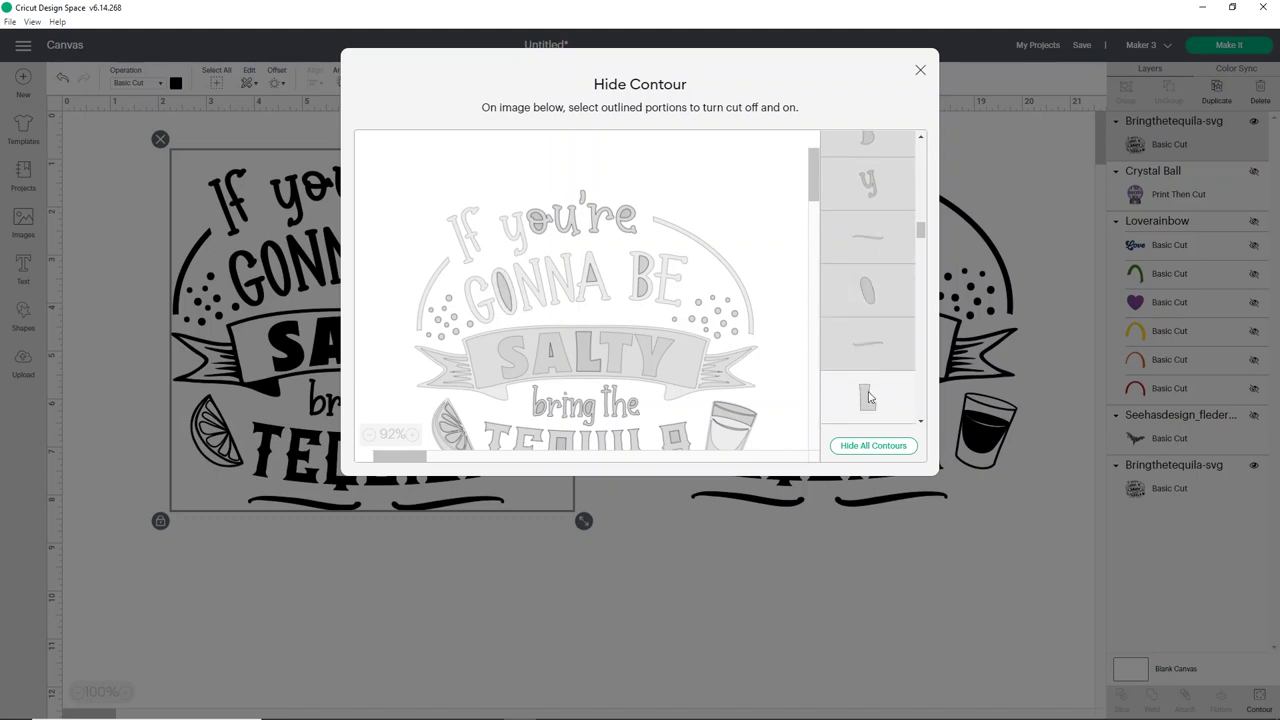
click(872, 350)
Hide the thick L of SALTY, the slanted bar and the small u contours
click(872, 392)
scroll(872, 390, down, 2)
click(872, 318)
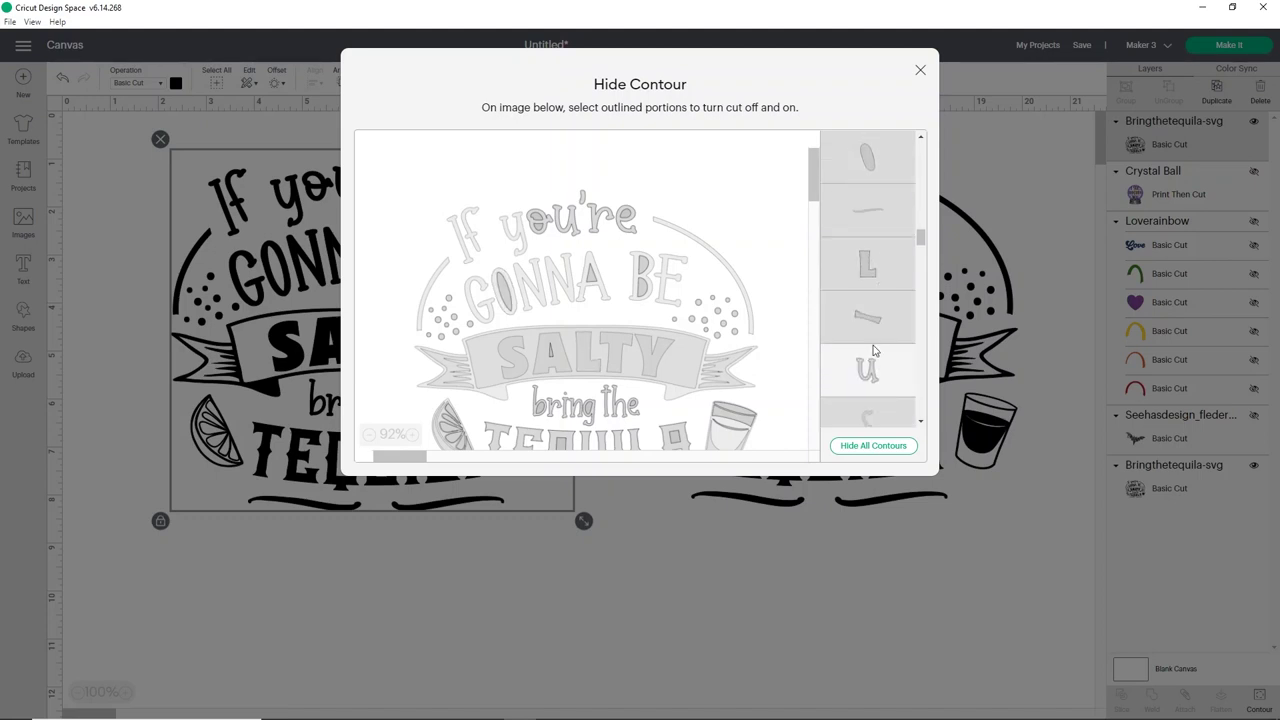
click(874, 372)
Hide the next run of letter contours from "you're" and "bring the"
scroll(874, 372, down, 3)
click(873, 345)
click(876, 394)
scroll(881, 381, down, 3)
click(882, 341)
click(876, 372)
scroll(886, 378, down, 3)
click(882, 314)
click(881, 335)
Hide the n, b and g letter contours along with the thin curve and the upright bar
scroll(881, 335, down, 3)
click(881, 285)
click(869, 335)
click(870, 389)
scroll(870, 389, down, 3)
click(883, 315)
click(872, 348)
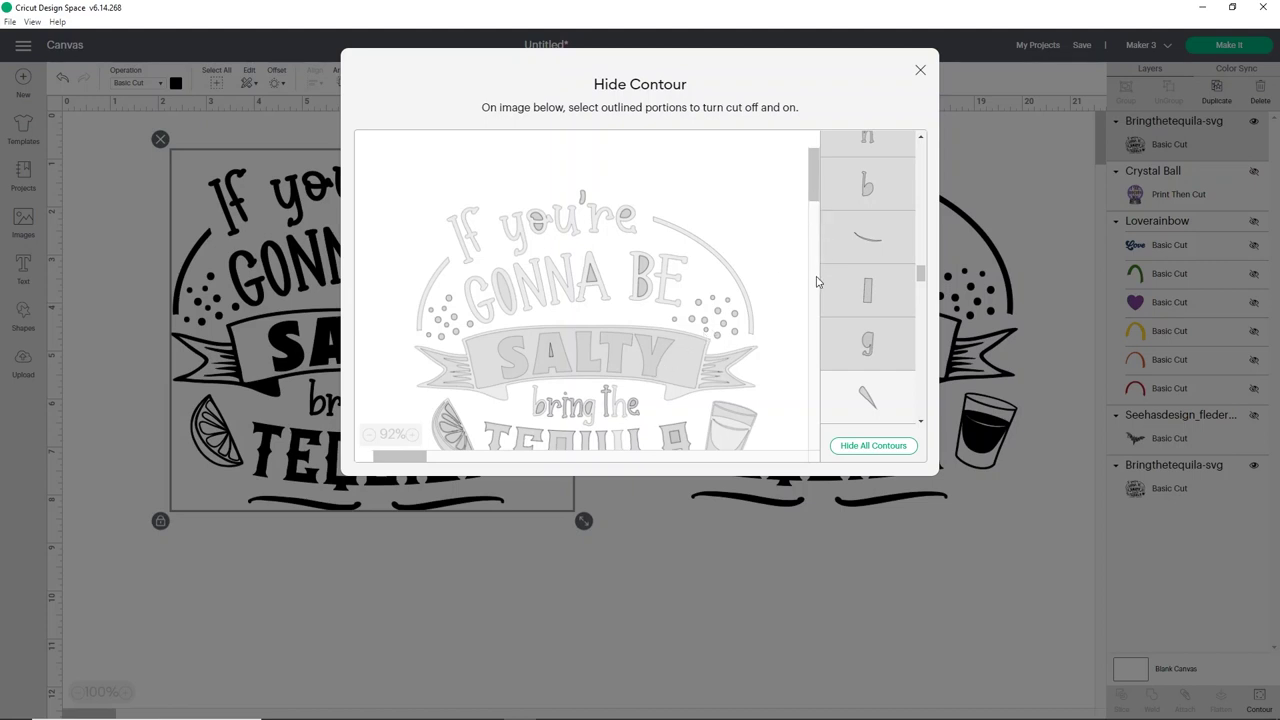
Hide the small t contour and the two pointed wedge contours around it
scroll(617, 440, down, 2)
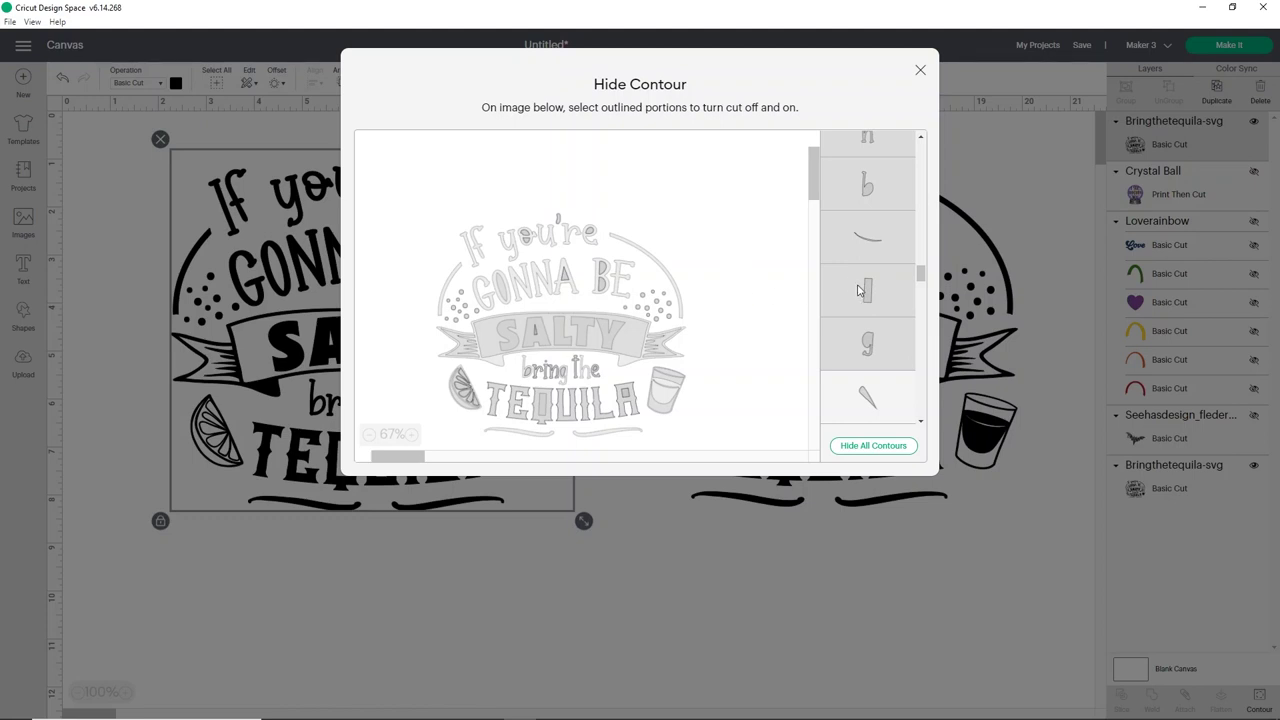
scroll(868, 340, down, 2)
click(882, 268)
click(874, 322)
click(876, 373)
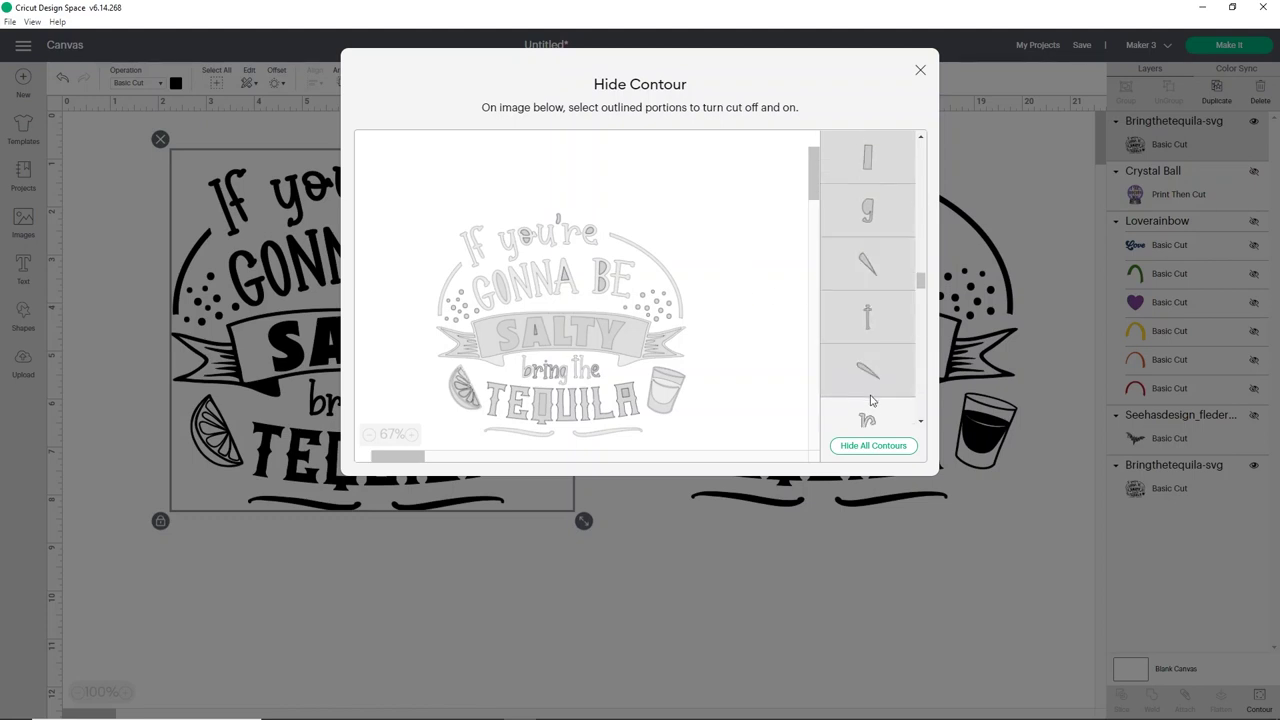
Hide the remaining "bring the" letter contours and the small lettering pieces that follow them
scroll(874, 398, down, 2)
click(869, 291)
click(869, 343)
click(872, 396)
scroll(876, 380, down, 2)
click(874, 318)
click(875, 388)
scroll(876, 390, down, 2)
click(877, 290)
click(877, 343)
click(878, 396)
scroll(878, 396, down, 2)
click(870, 318)
click(869, 372)
click(870, 416)
Hide the small rounded segment contours, such as the inner pieces of the lime wedge
scroll(869, 400, down, 3)
click(865, 285)
click(866, 330)
click(868, 383)
scroll(868, 390, down, 2)
click(868, 303)
click(868, 357)
click(868, 400)
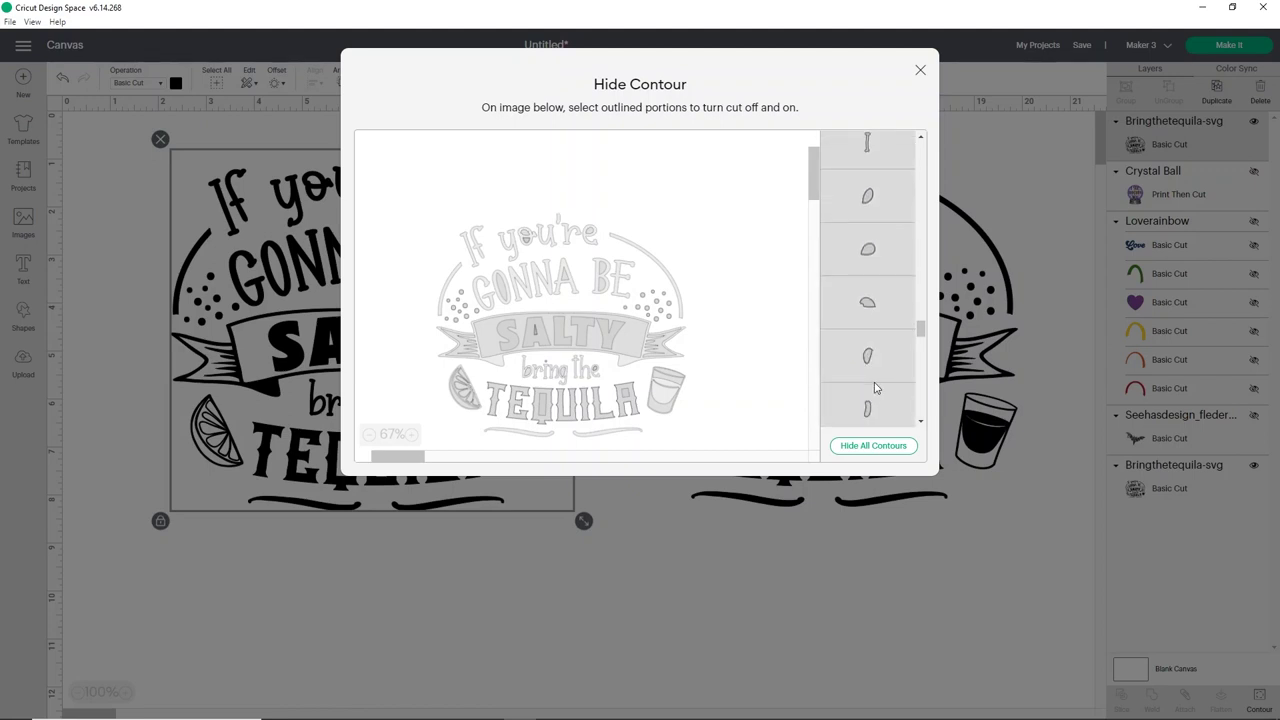
Hide the next small detail contours in order, through to the first of the round dots
scroll(868, 400, down, 2)
click(868, 325)
click(868, 378)
scroll(868, 383, down, 1)
scroll(868, 383, down, 1)
click(866, 290)
scroll(866, 290, down, 1)
click(866, 290)
click(867, 343)
click(868, 397)
scroll(870, 390, down, 2)
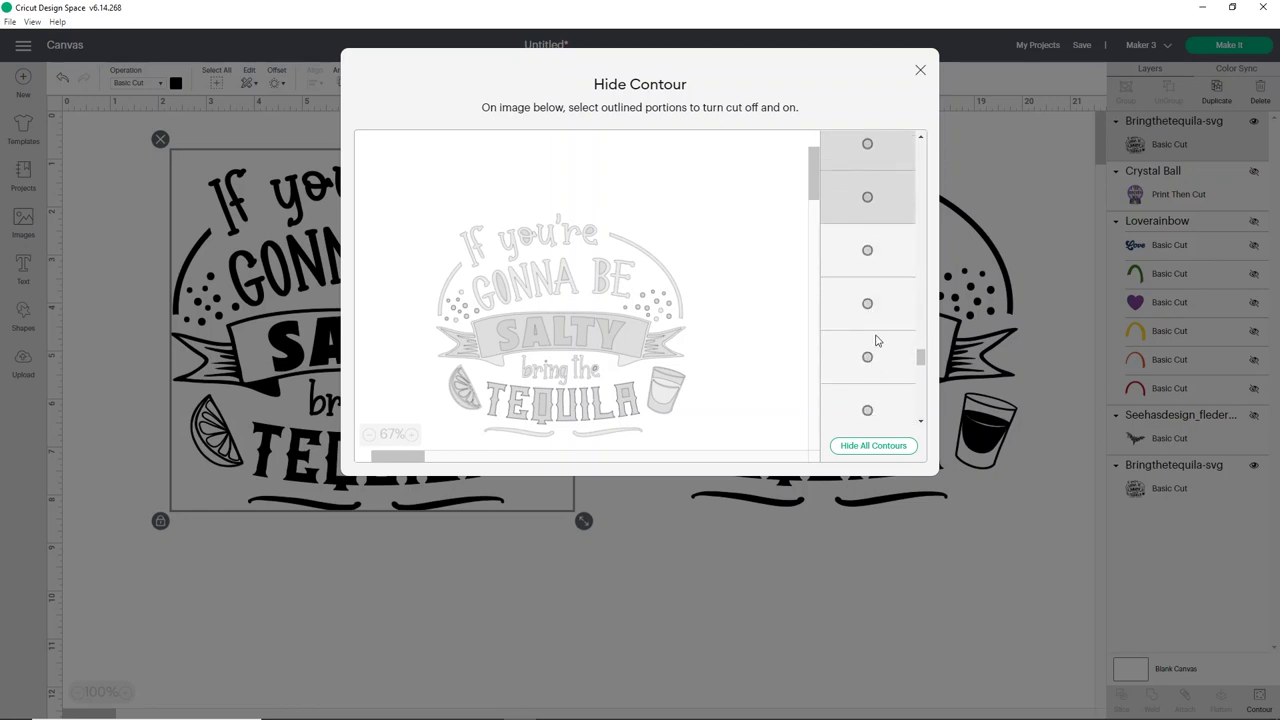
Hide the next six round dot contours in the contour list
click(868, 252)
click(864, 305)
click(860, 358)
click(862, 408)
scroll(865, 395, down, 2)
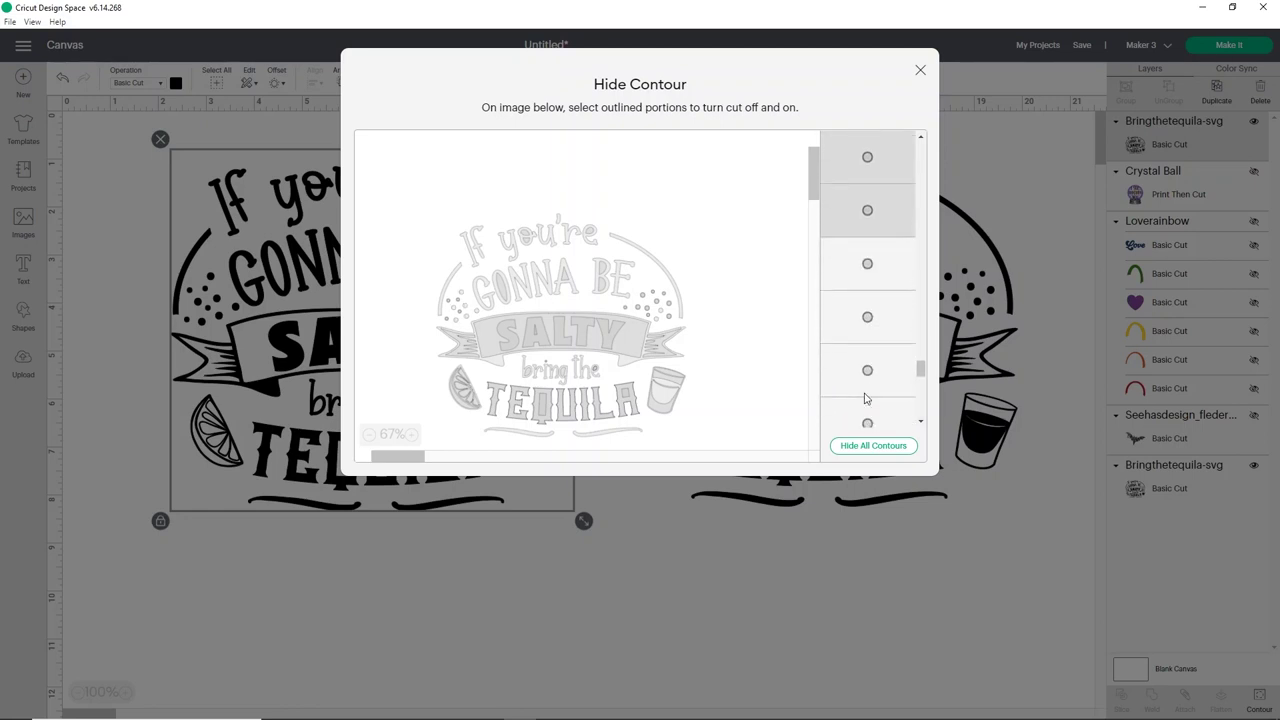
click(868, 265)
click(867, 316)
scroll(867, 368, down, 2)
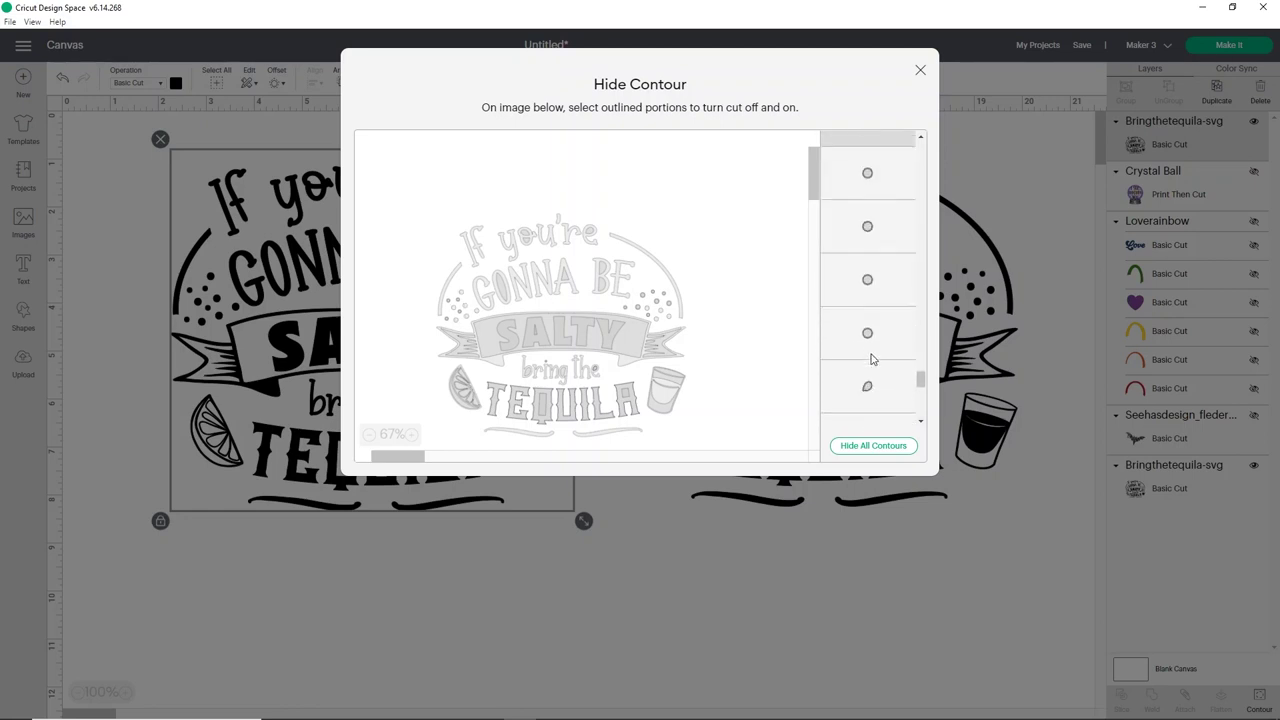
Hide the next four round dots, the small teardrop contour and the three smaller dots that follow it
click(880, 180)
click(874, 211)
click(870, 287)
click(868, 335)
click(874, 376)
scroll(876, 376, down, 2)
click(875, 318)
click(862, 365)
click(872, 412)
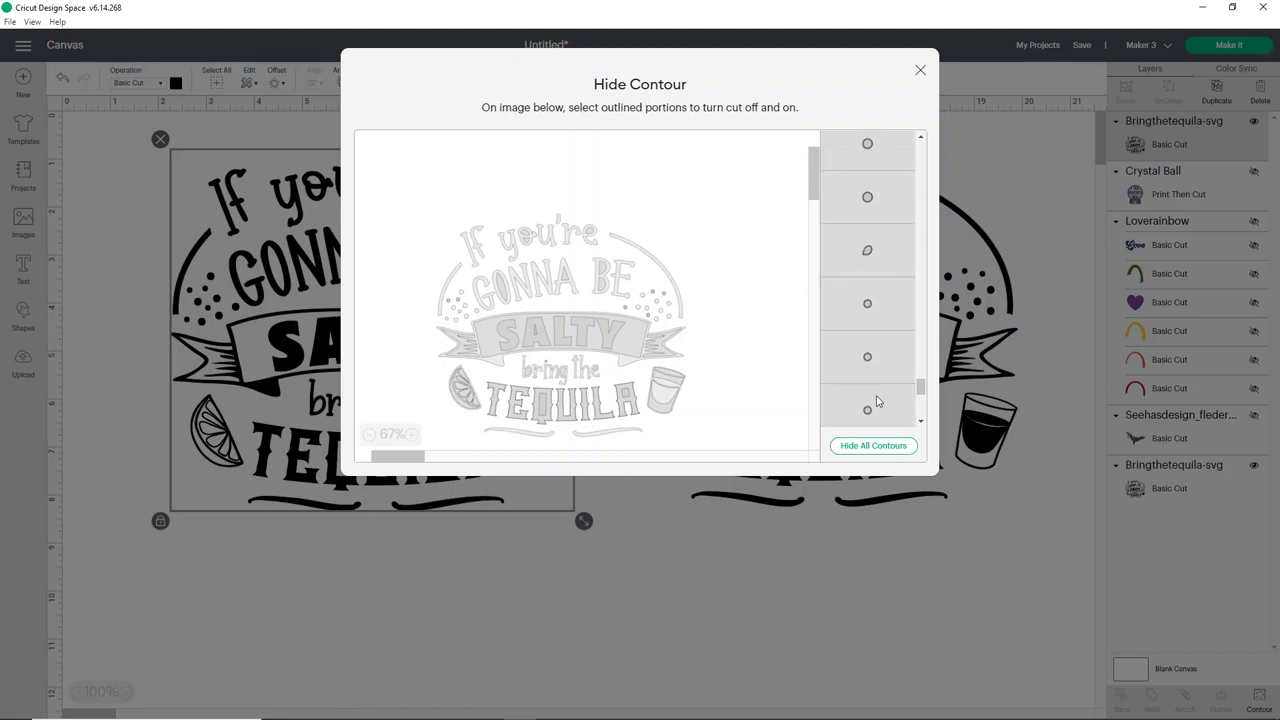
Hide the remaining tiny dot contours through the end of the list and close Hide Contour
scroll(879, 385, down, 2)
click(887, 266)
click(882, 315)
click(879, 376)
click(884, 417)
scroll(879, 390, down, 2)
click(868, 312)
click(866, 365)
click(867, 400)
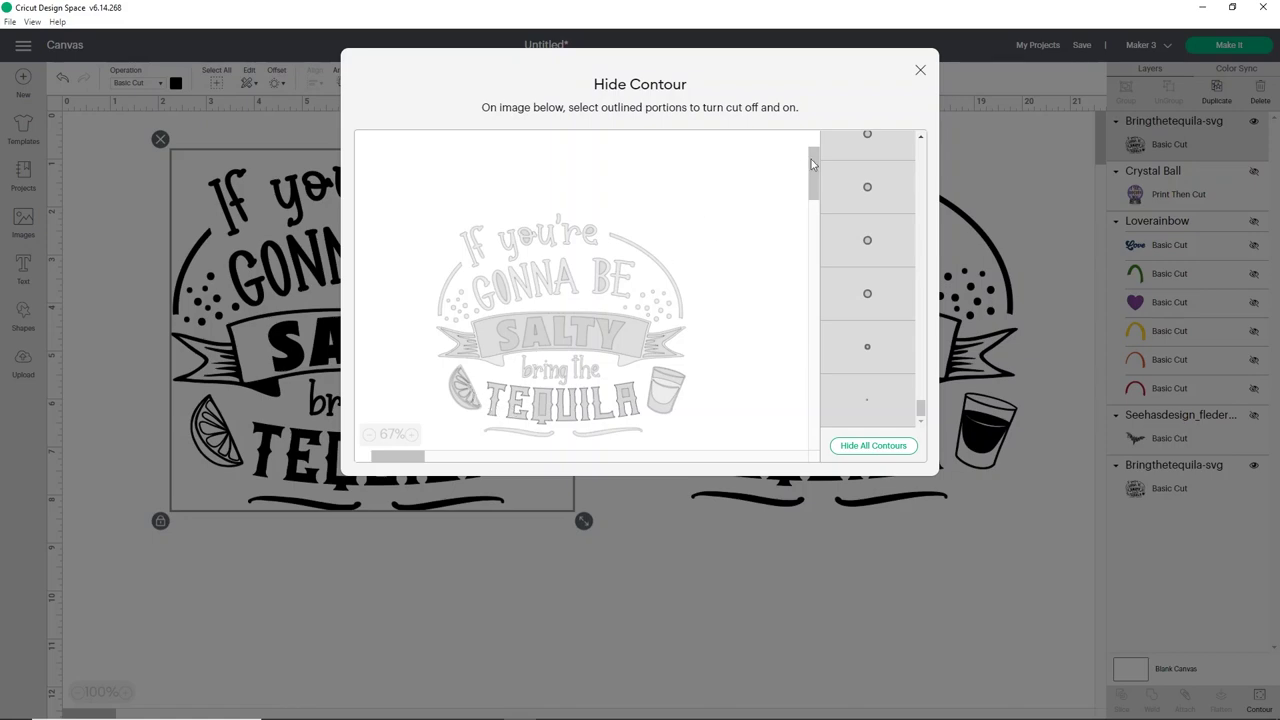
click(920, 70)
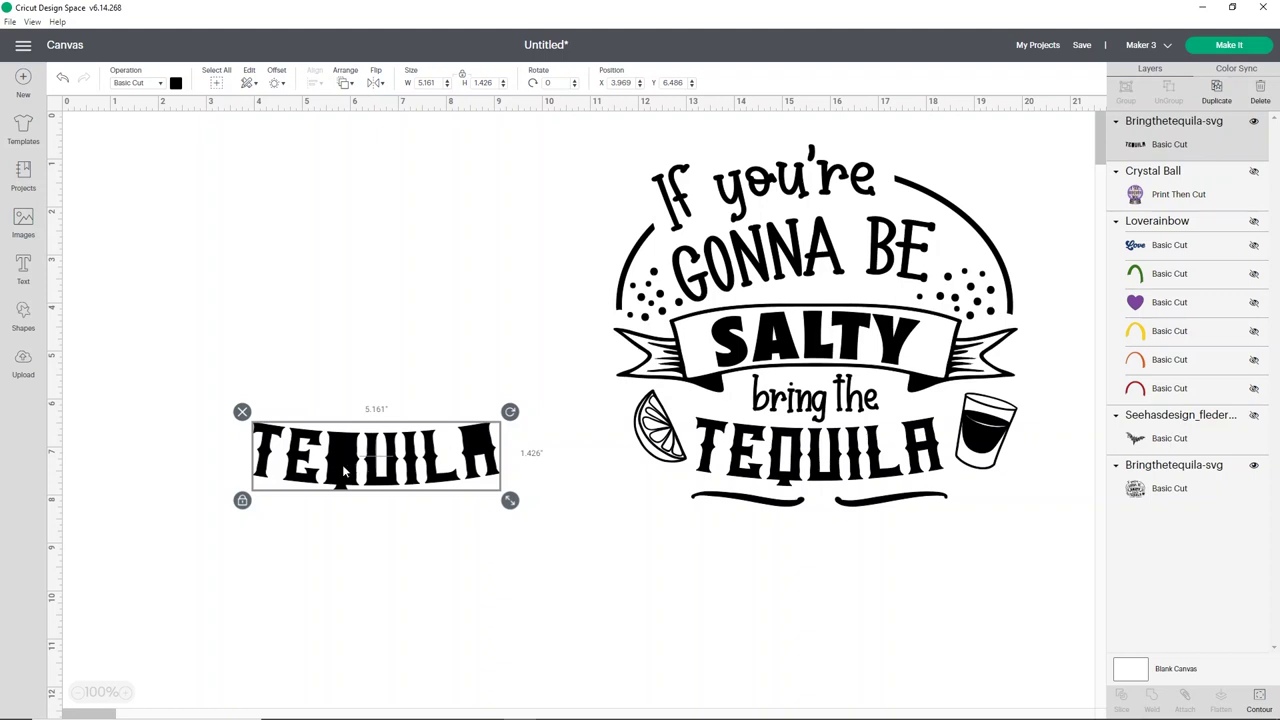
Reopen Contour for the isolated TEQUILA and turn the inner cutouts of the Q and A back on
click(1258, 699)
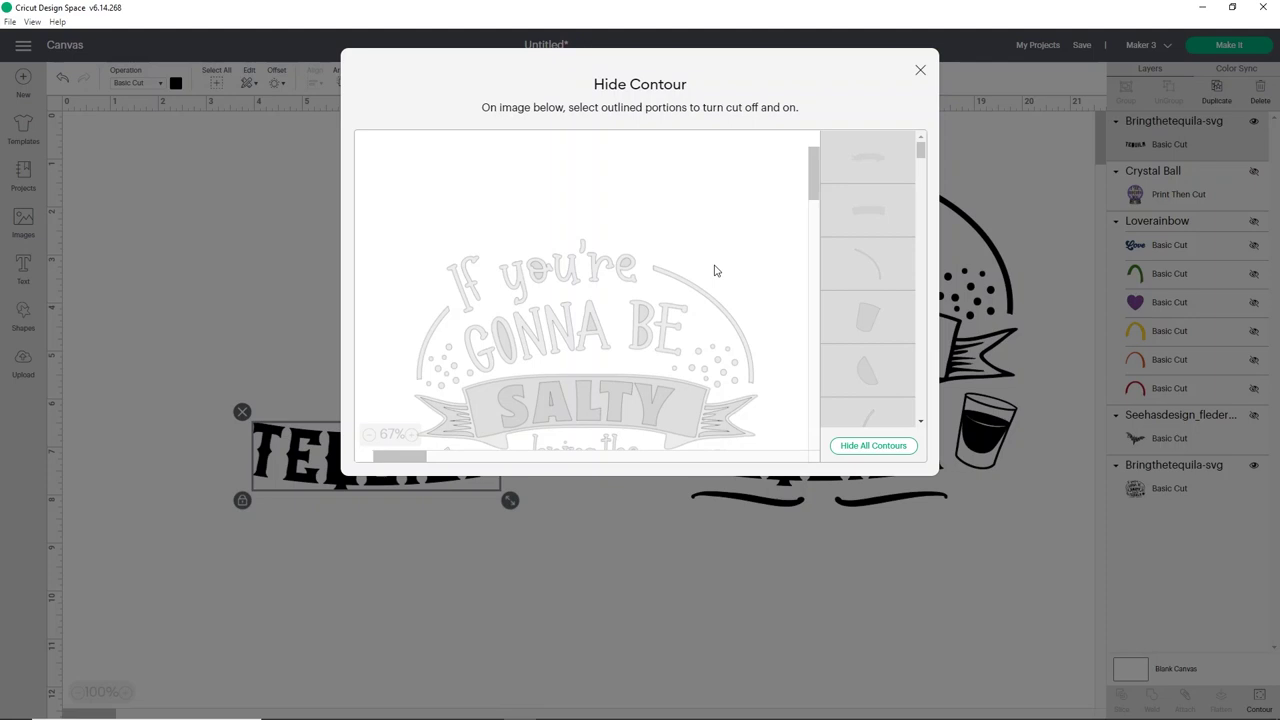
scroll(774, 375, down, 2)
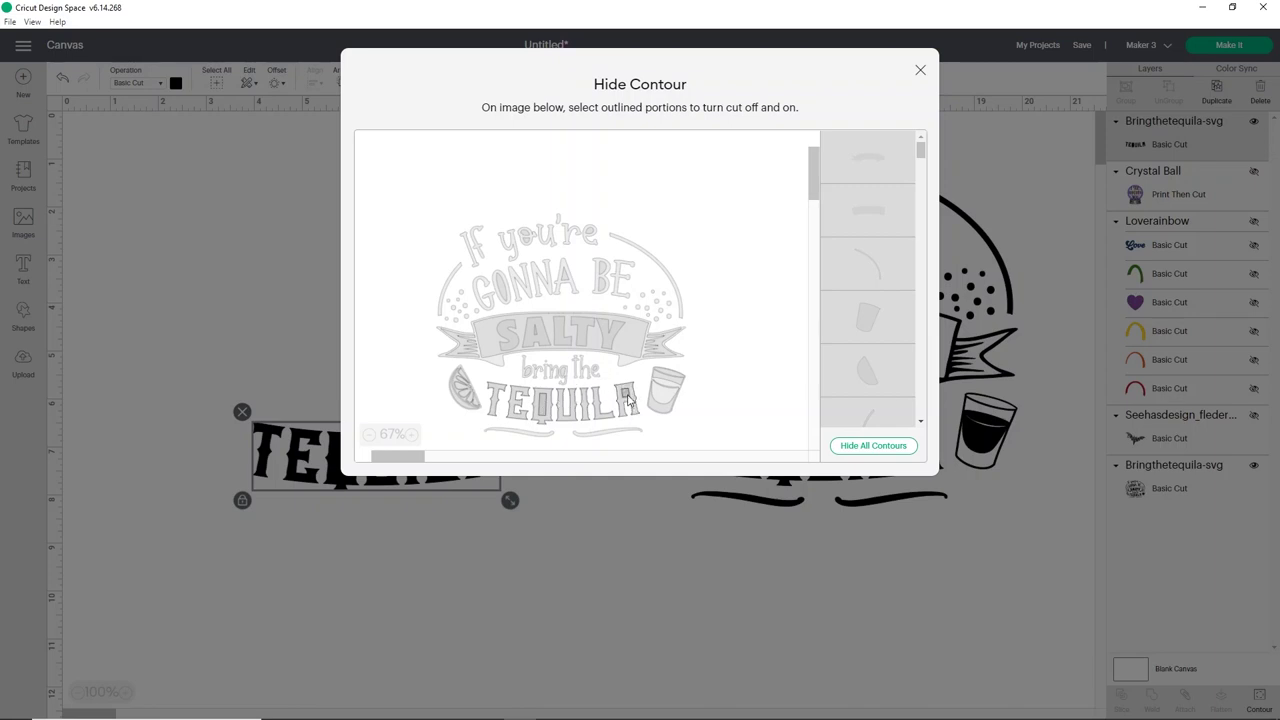
click(920, 70)
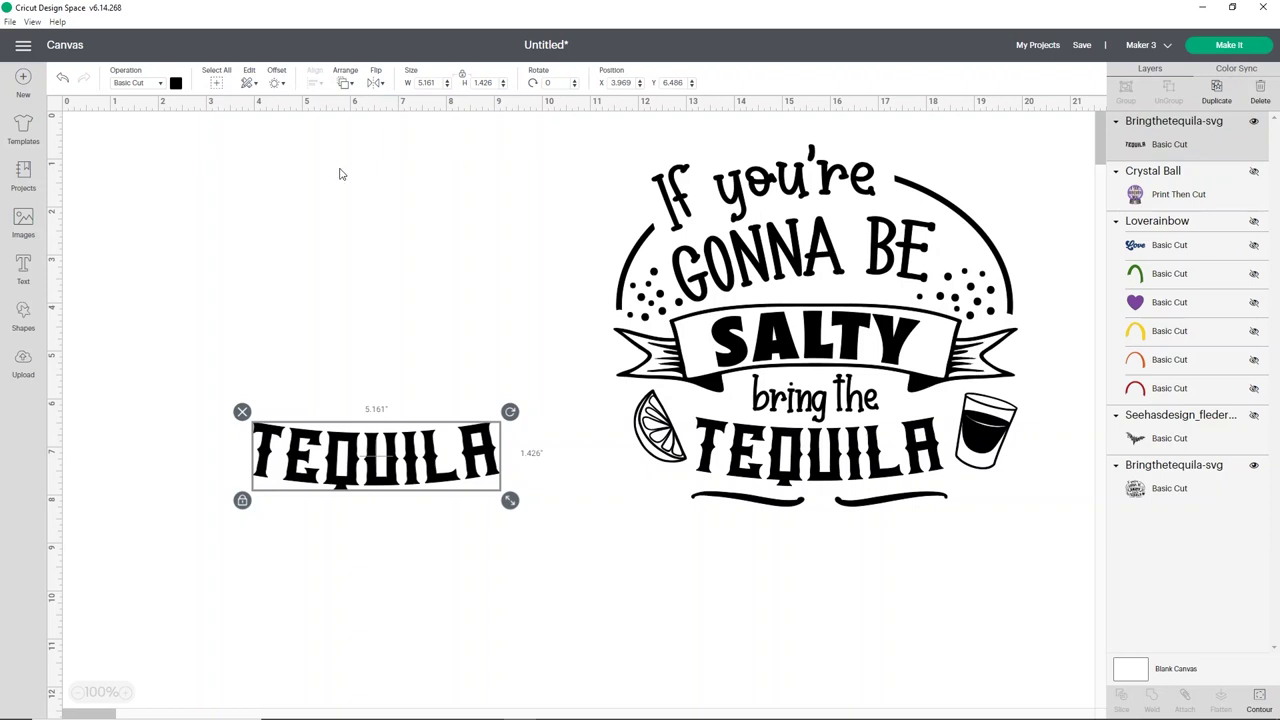
Change the isolated TEQUILA word's color to green
click(176, 83)
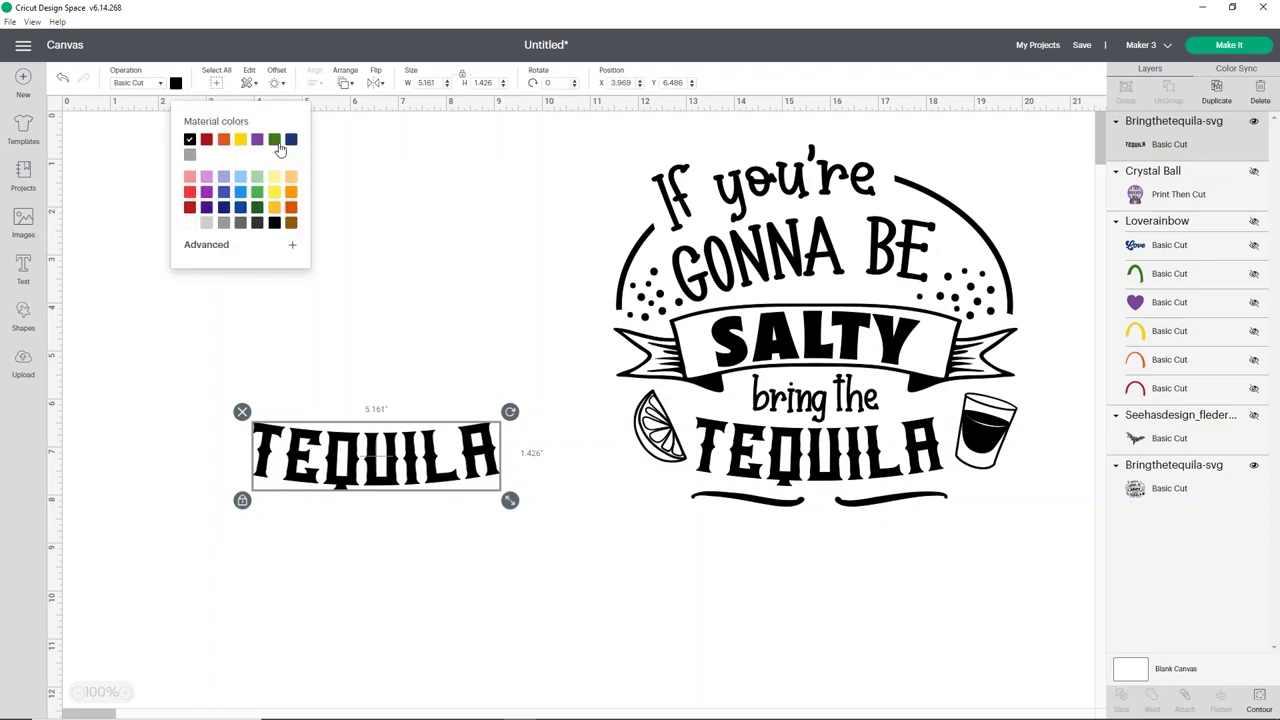
click(257, 193)
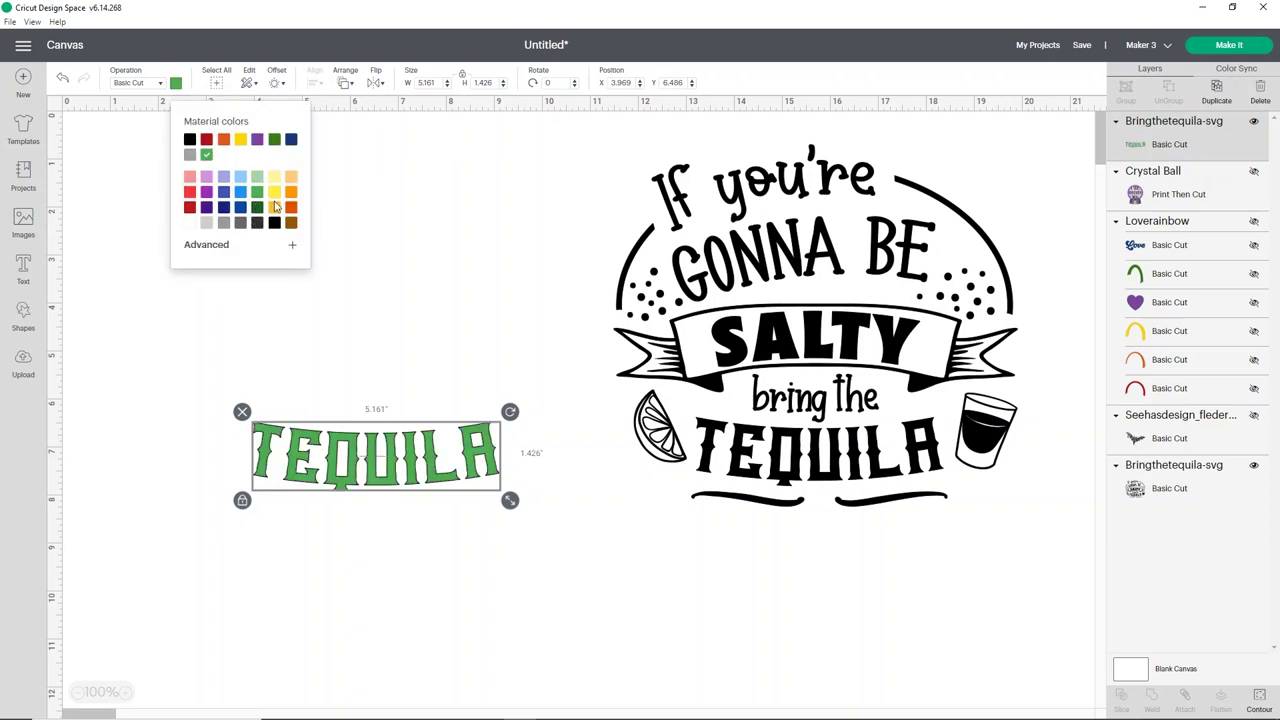
click(371, 257)
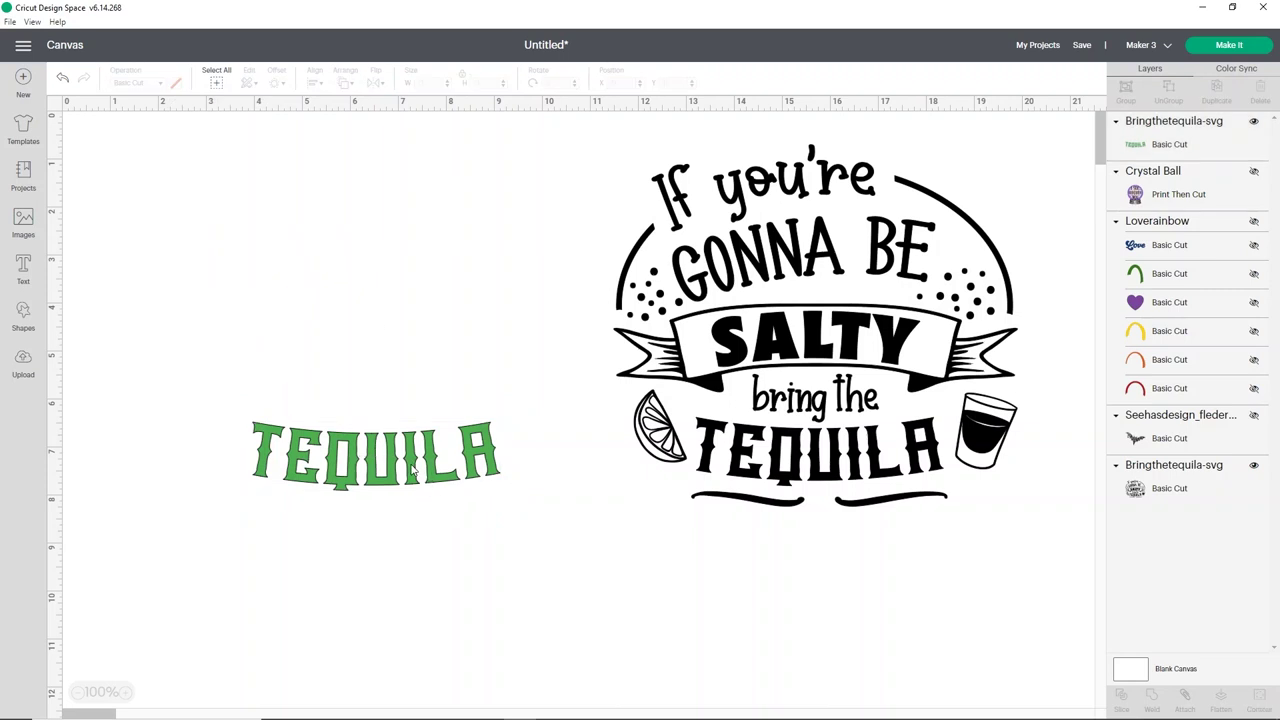
Place the green TEQUILA over the matching black word in the full quote
drag(430, 470, 876, 463)
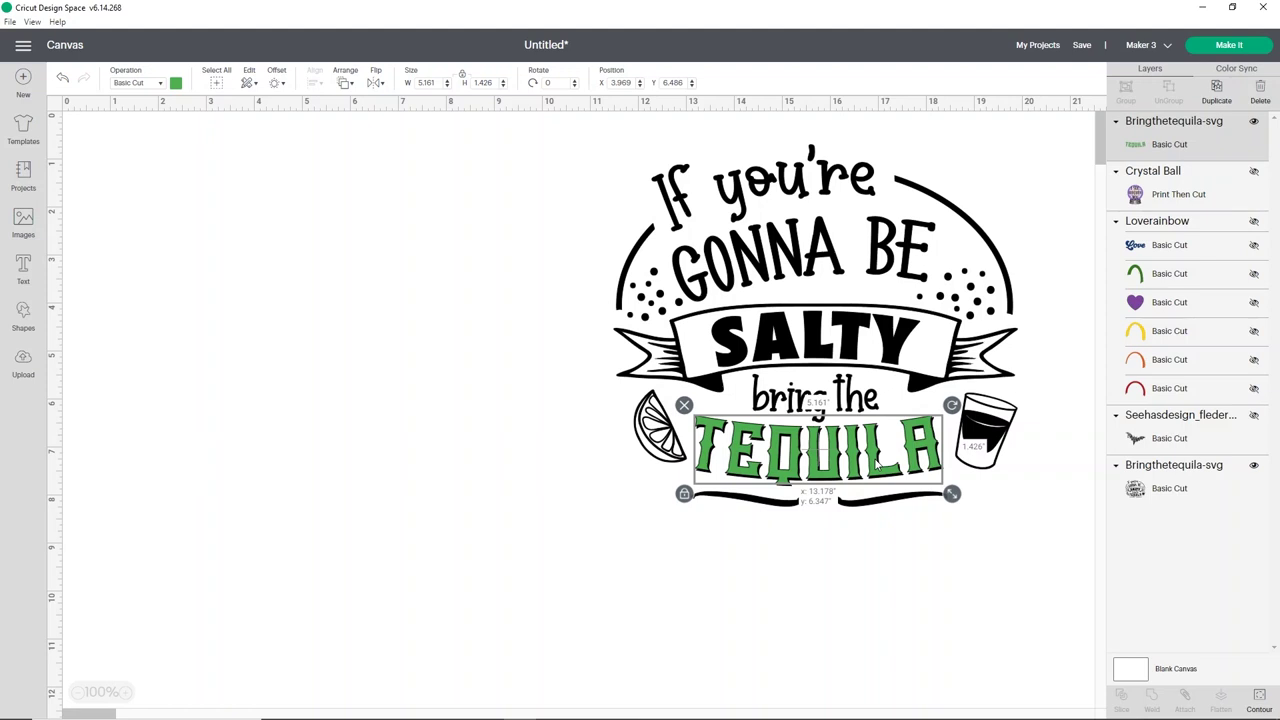
drag(780, 420, 780, 420)
click(647, 449)
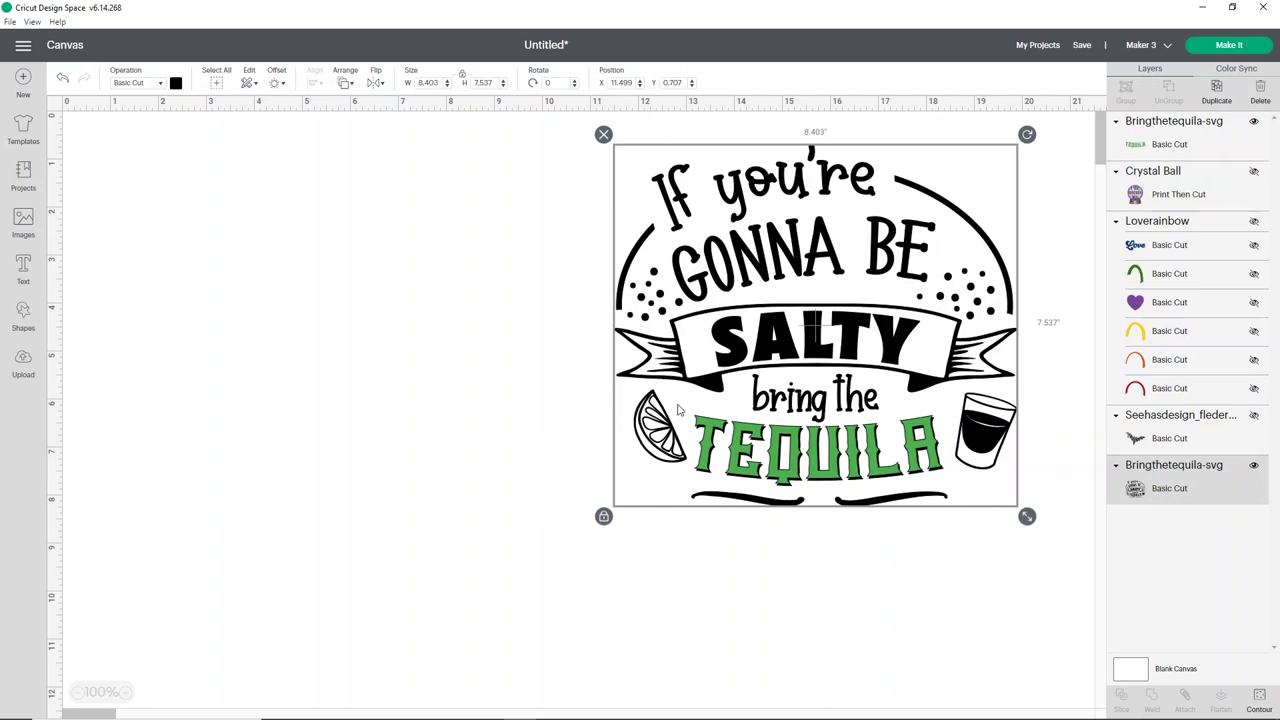
click(906, 445)
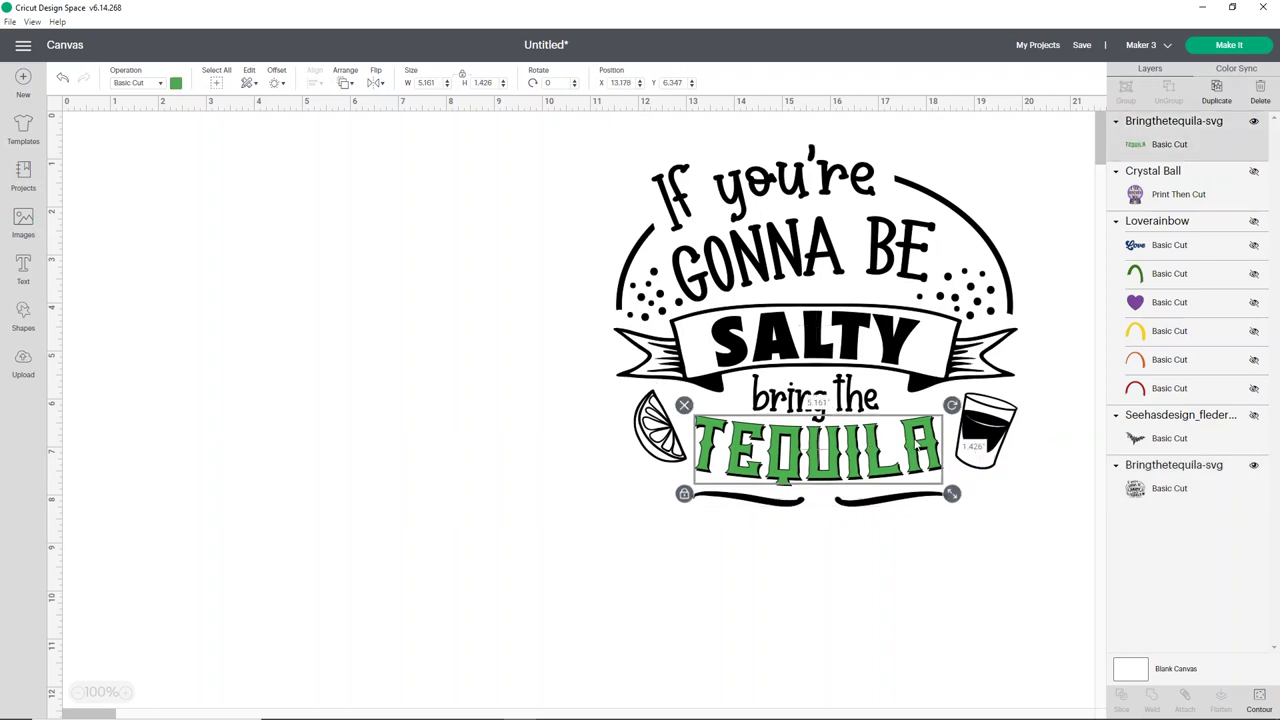
click(158, 370)
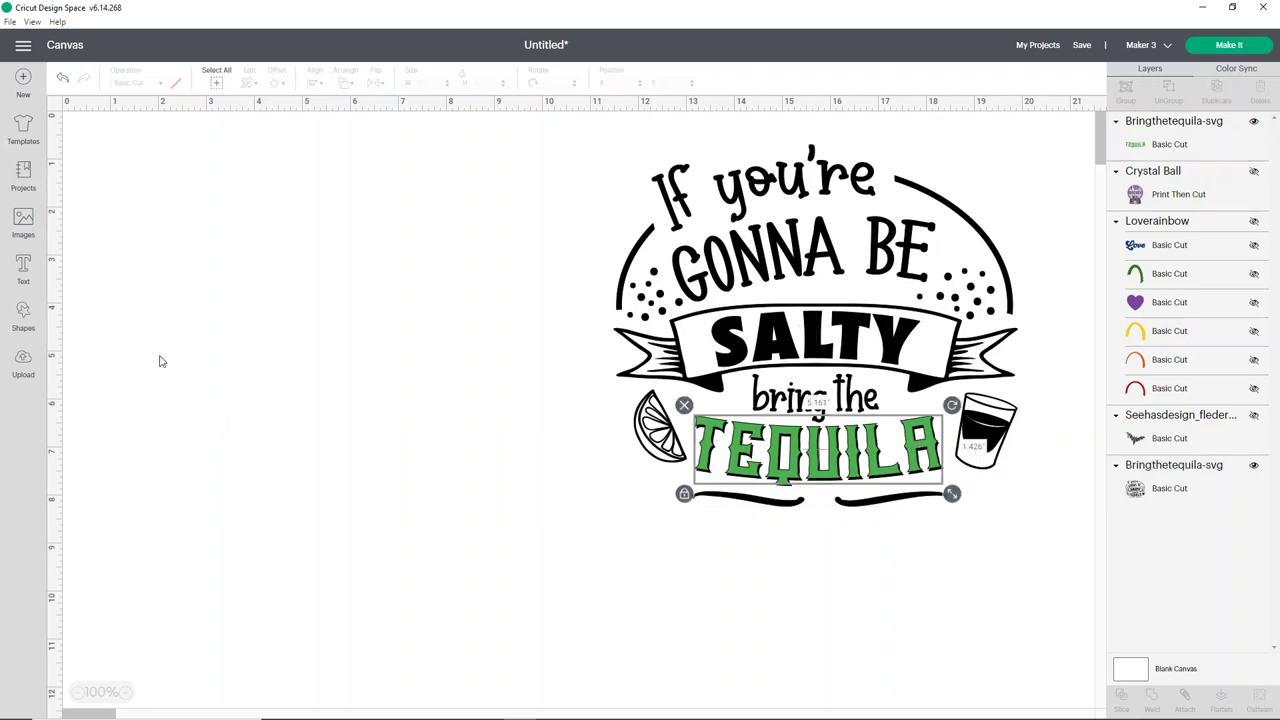
Add a circle, shrink it to about 2.68 inches and position it so it fully covers the lime wedge
click(23, 318)
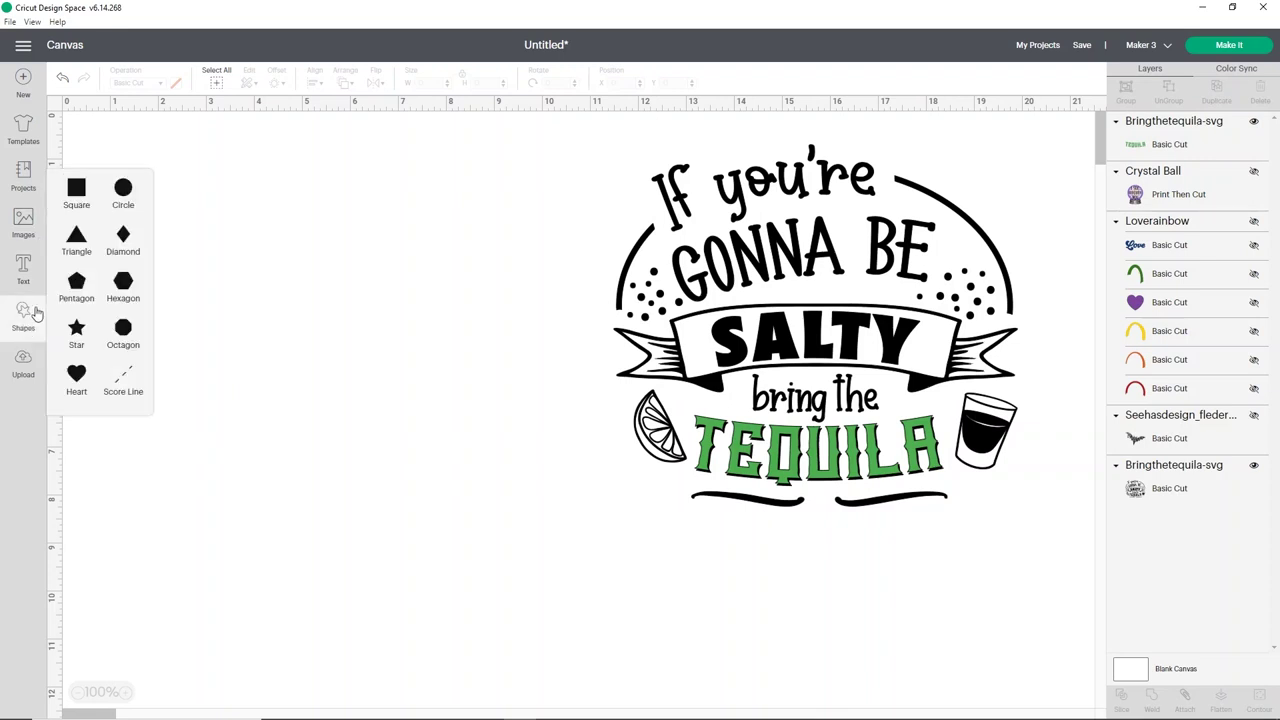
click(123, 190)
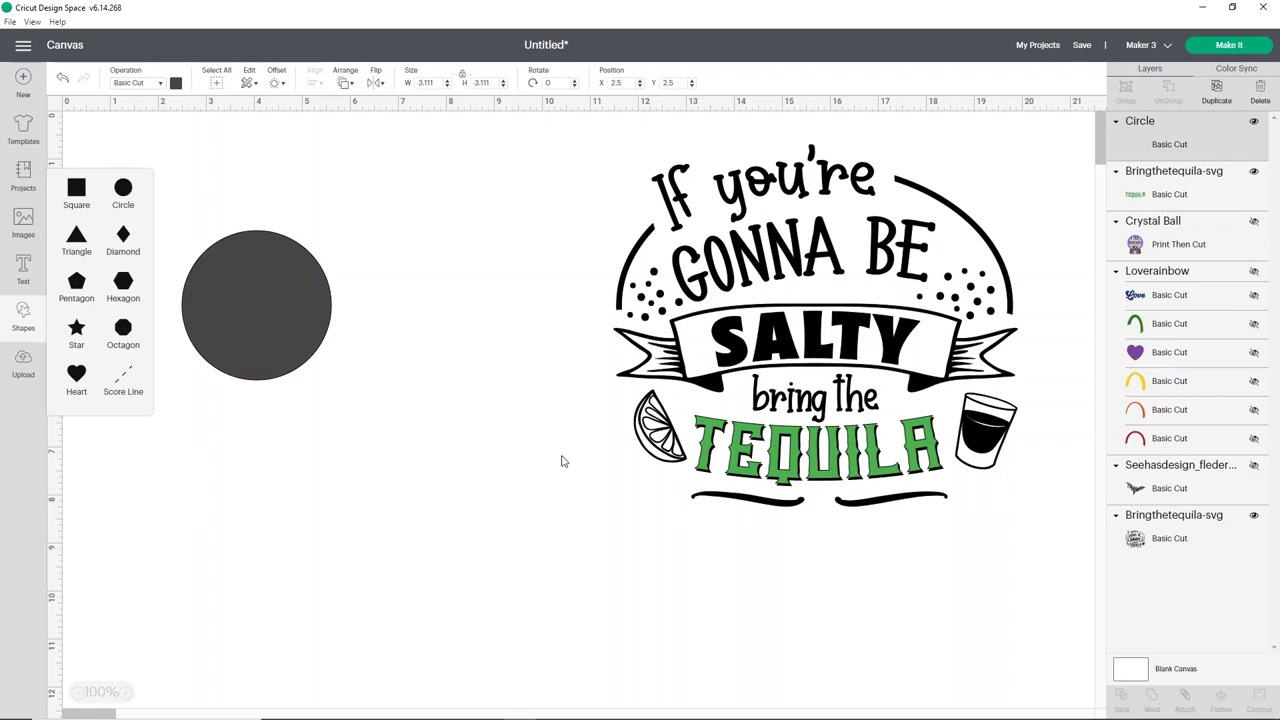
drag(615, 479, 661, 460)
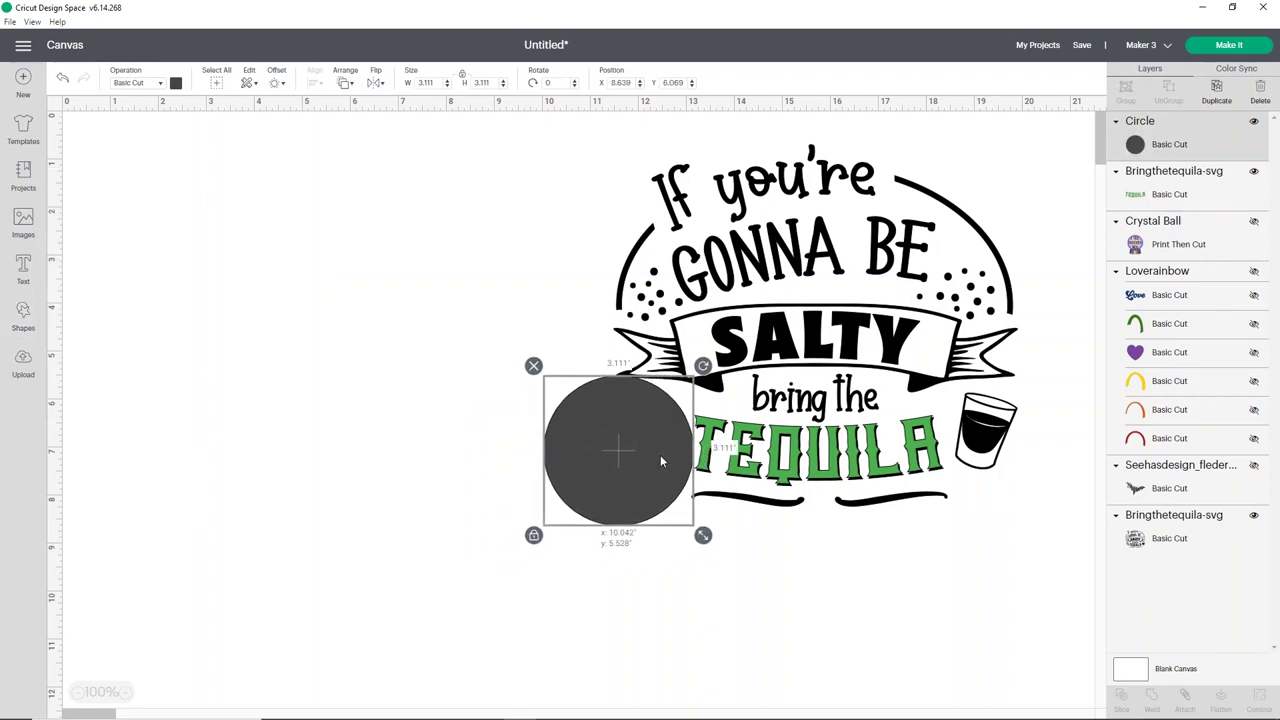
drag(703, 535, 675, 508)
drag(600, 462, 619, 469)
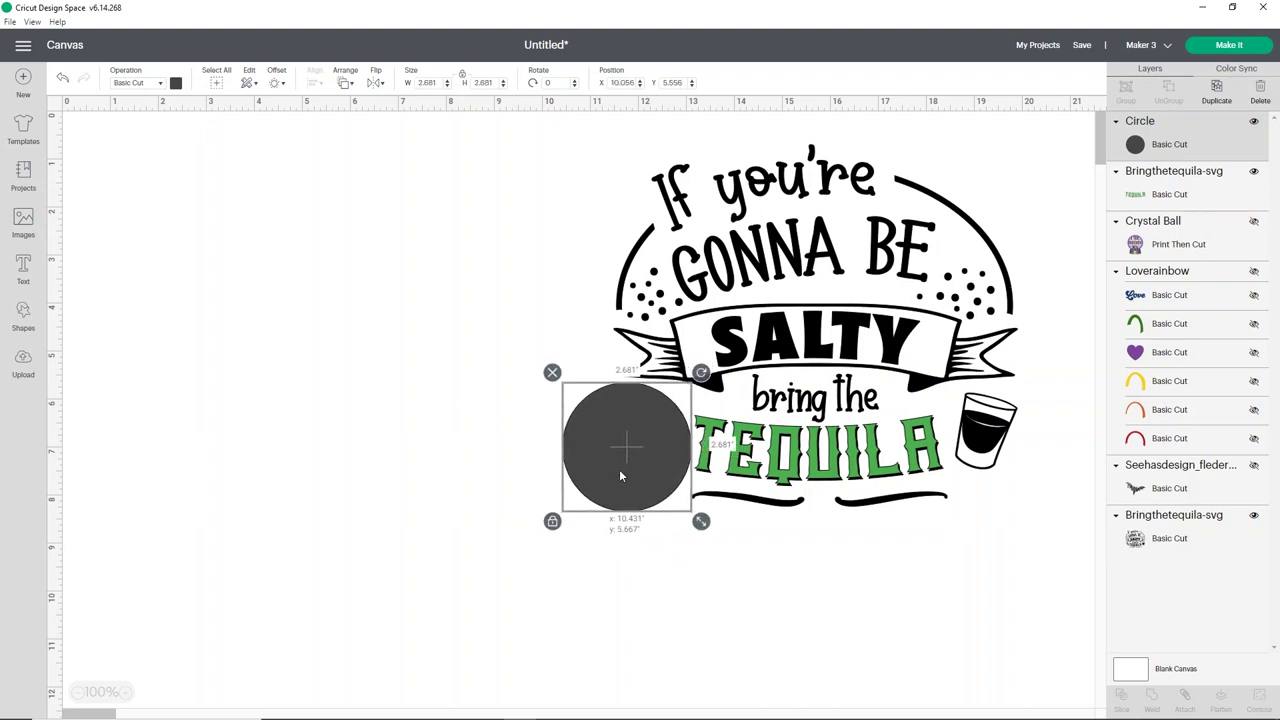
click(441, 384)
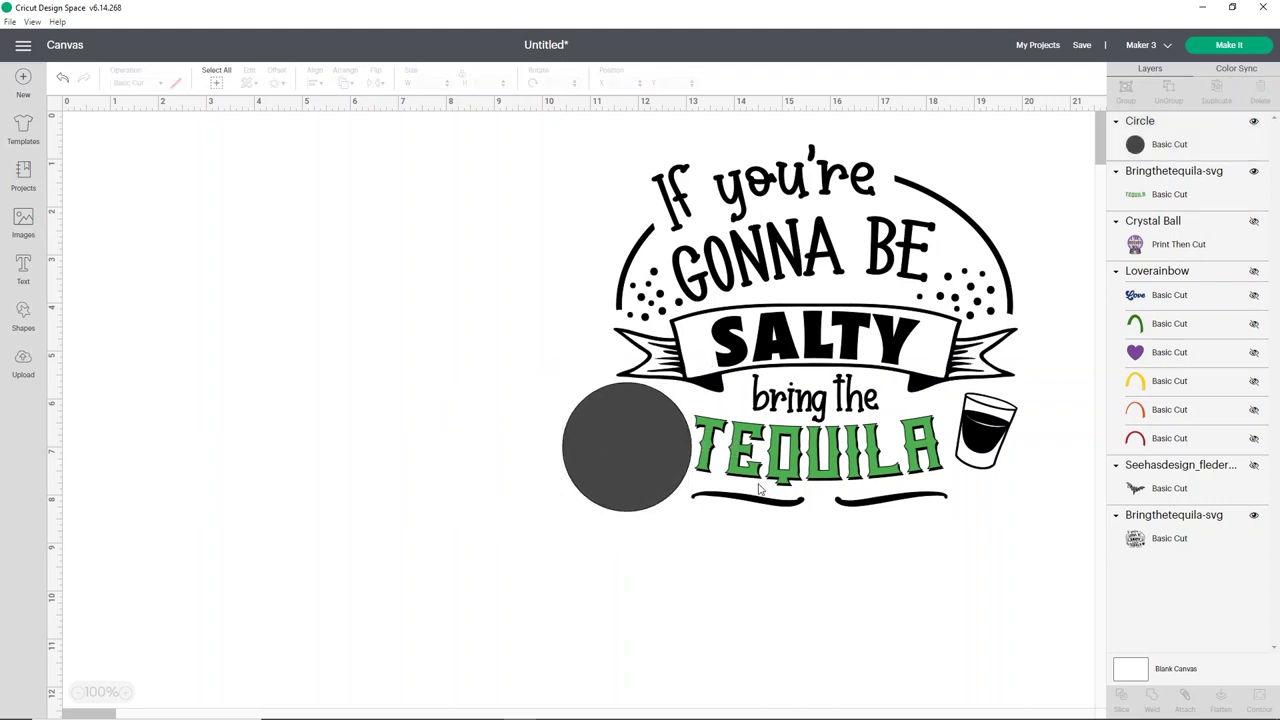
Slice the full quote with the circle covering the lime wedge, leaving the separate TEQUILA word out of the selection
drag(922, 582, 476, 190)
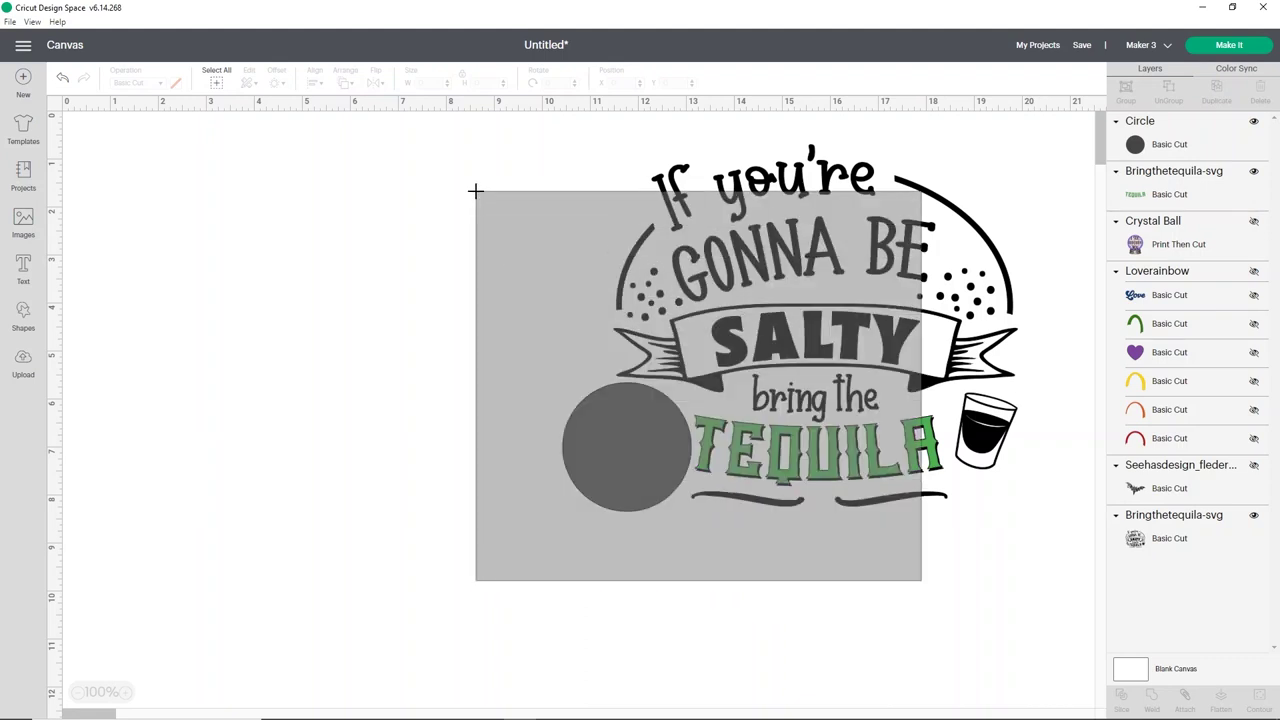
drag(586, 227, 586, 227)
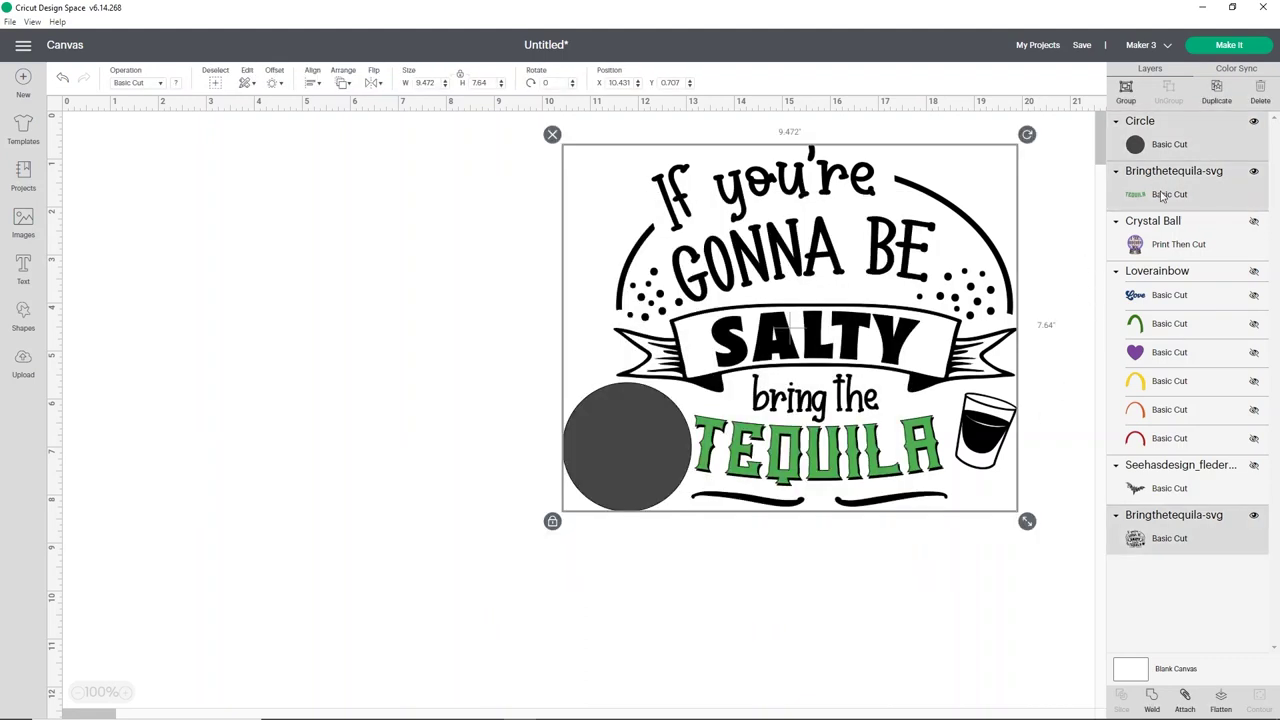
click(1168, 144)
shift+click(1161, 541)
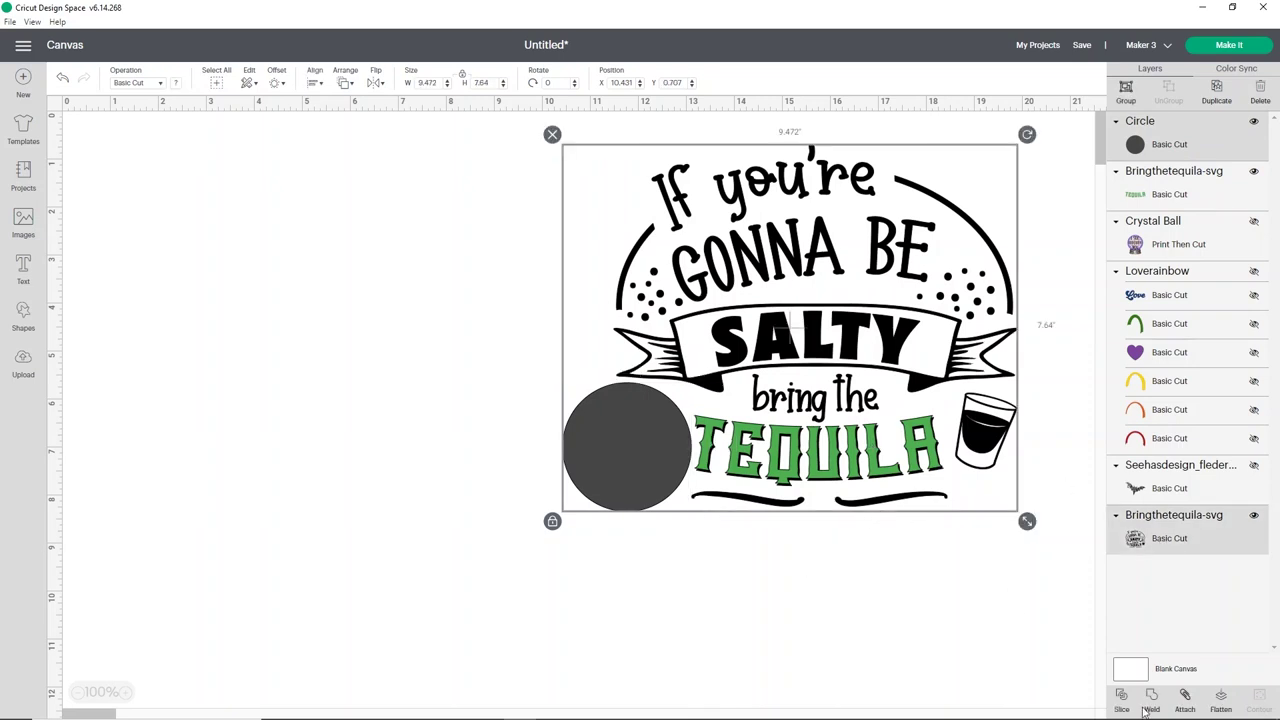
click(587, 624)
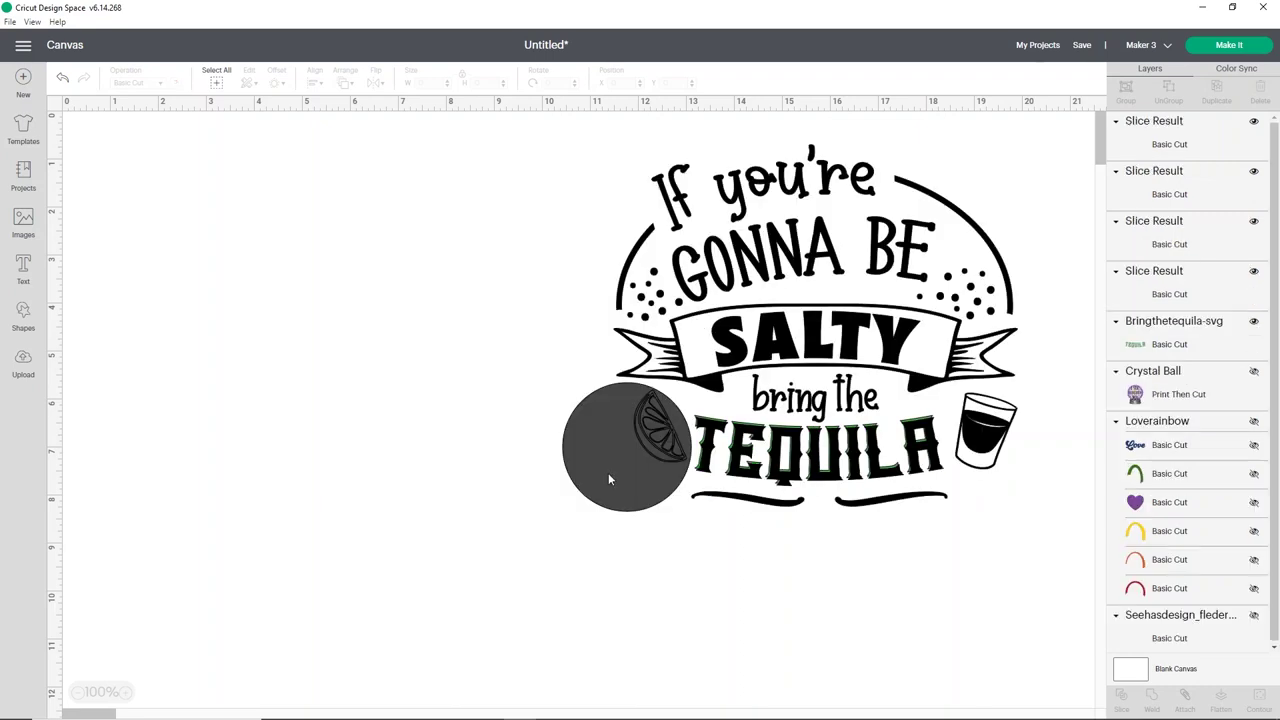
Pull the leftover circle and the duplicate lime piece away from the design and delete both
drag(604, 468, 302, 556)
drag(655, 432, 419, 535)
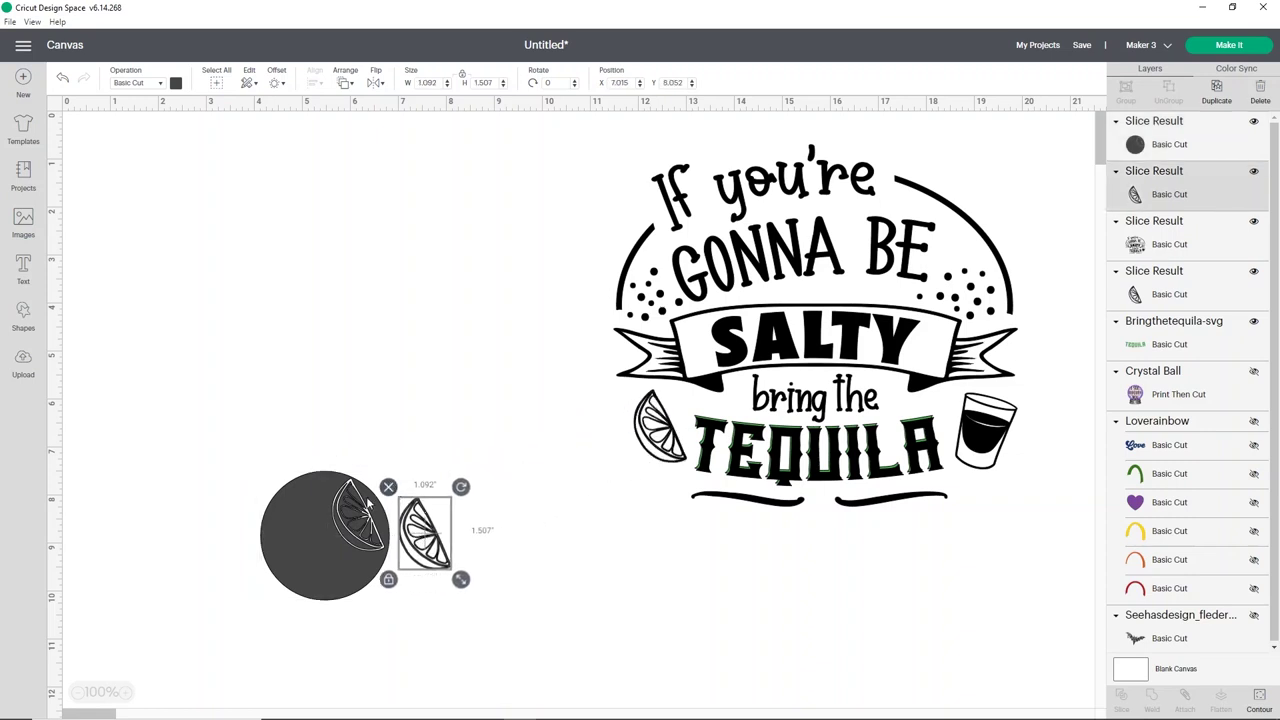
click(388, 487)
click(268, 500)
click(251, 461)
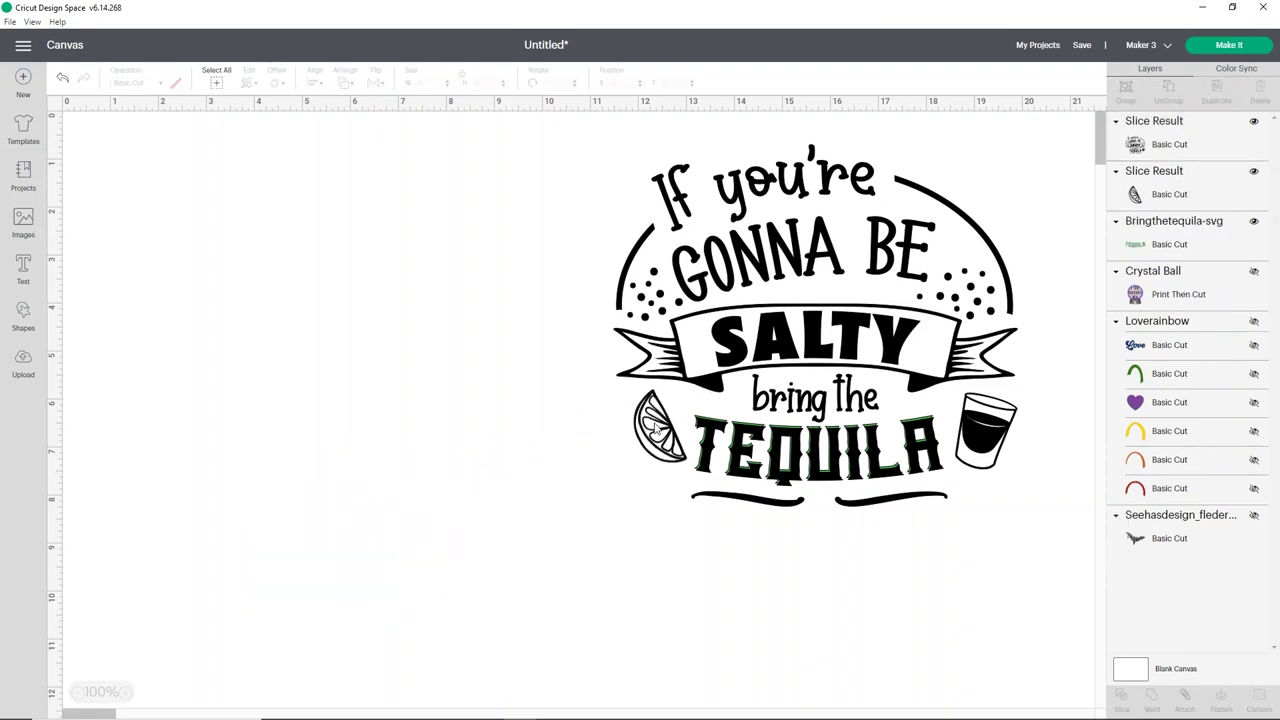
Move the sliced quote to the empty canvas area, clear of the lime wedge and the green TEQUILA
click(655, 428)
click(582, 498)
drag(652, 455, 219, 450)
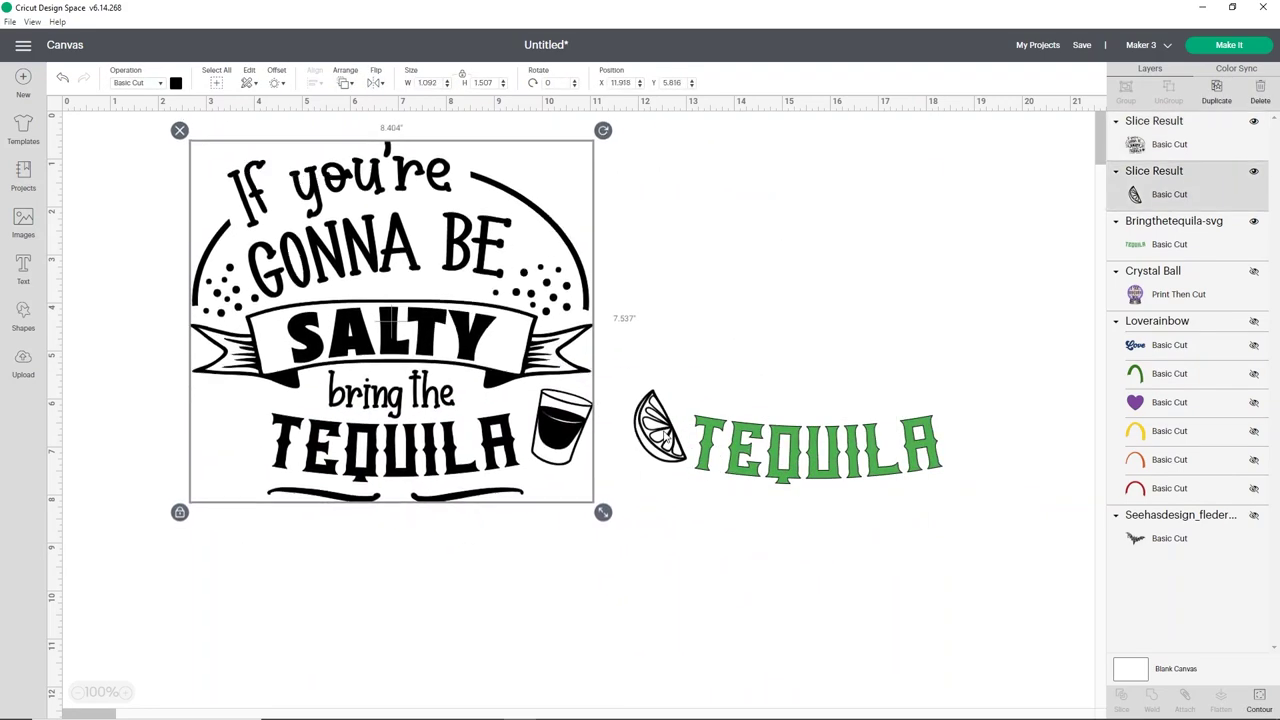
Color the separated lime wedge green and place it in its gap beside TEQUILA in the quote
click(666, 430)
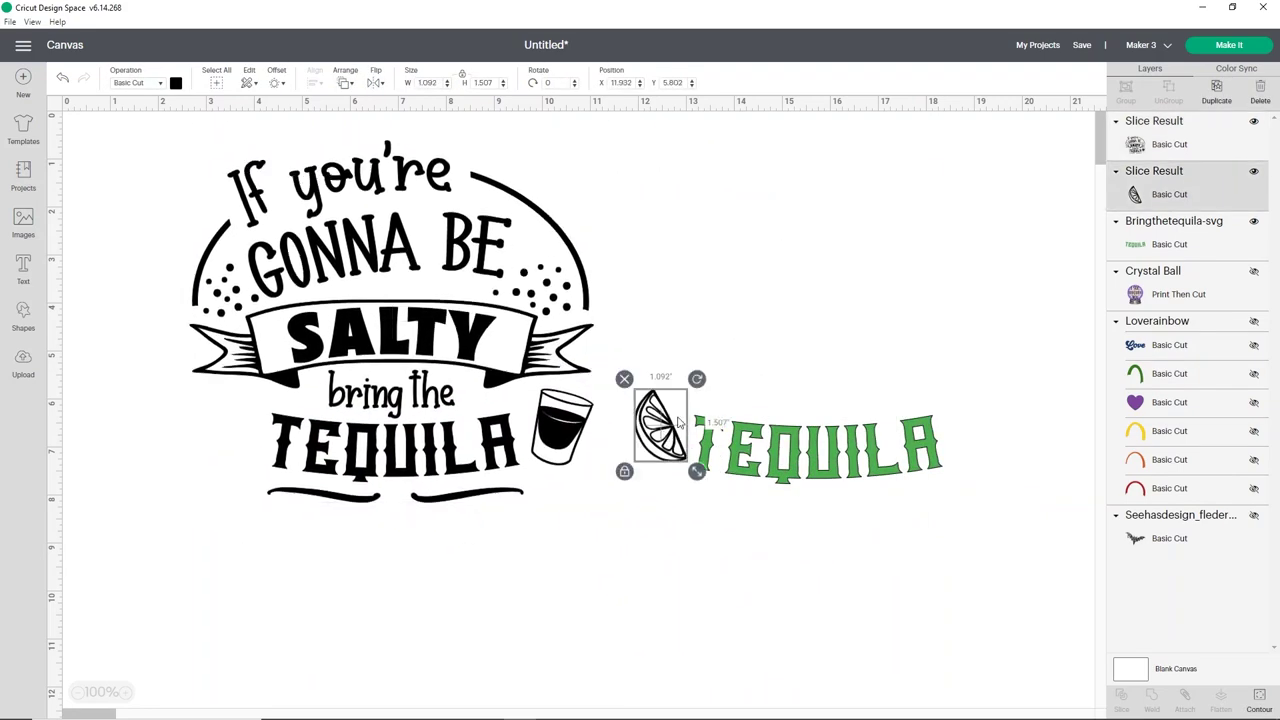
click(176, 86)
click(206, 154)
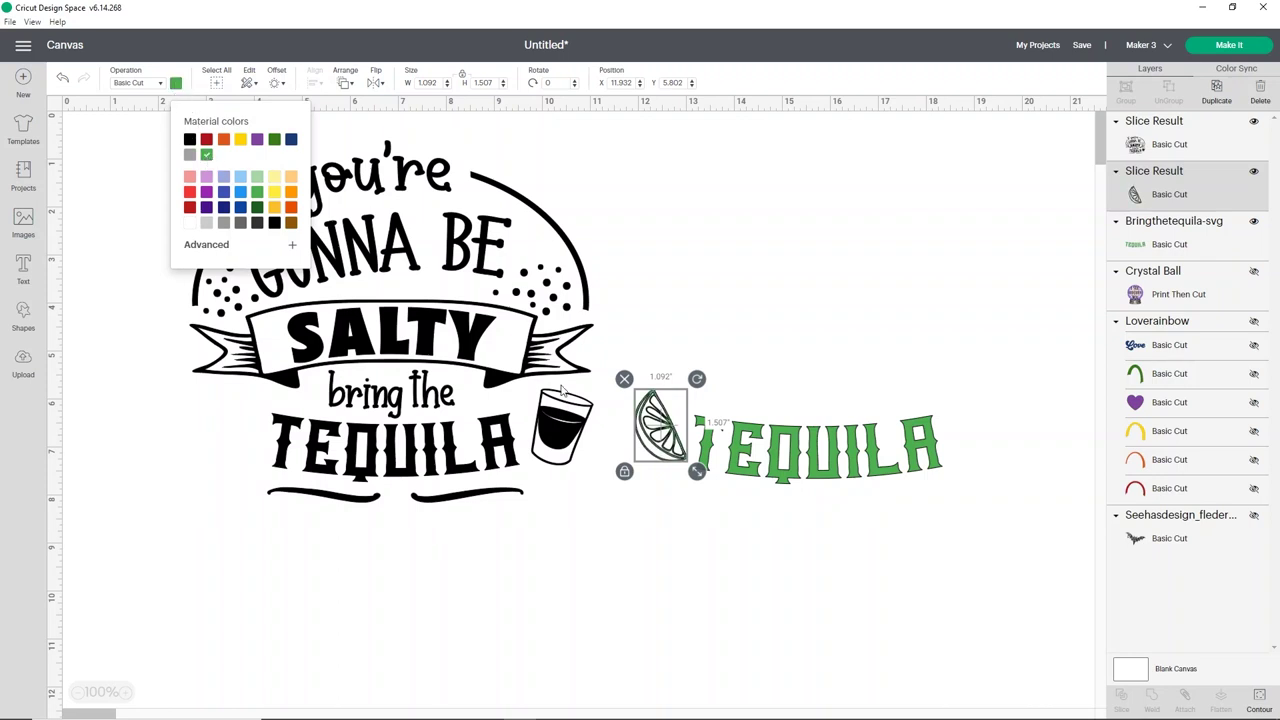
drag(657, 434, 224, 443)
Recolor the separate TEQUILA word yellow and move it next to the quote
mouse_move(860, 450)
mouse_down()
mouse_move(440, 450)
mouse_move(847, 434)
mouse_up()
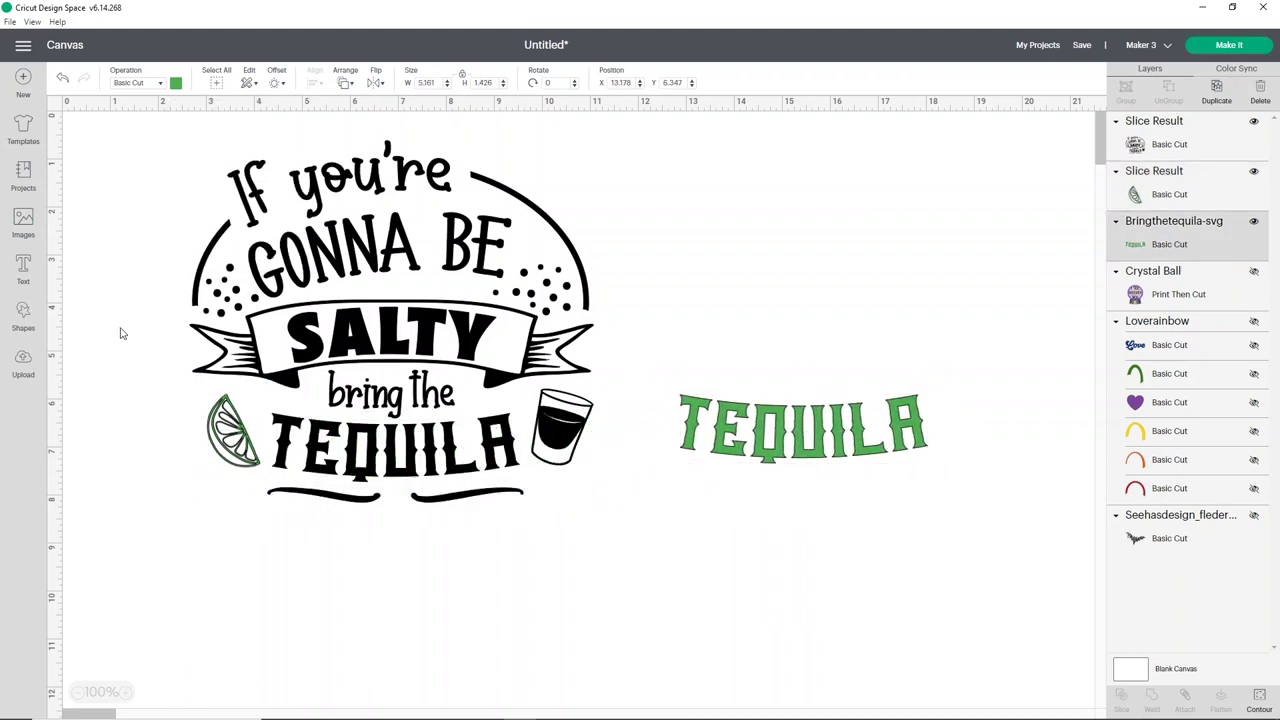
click(176, 84)
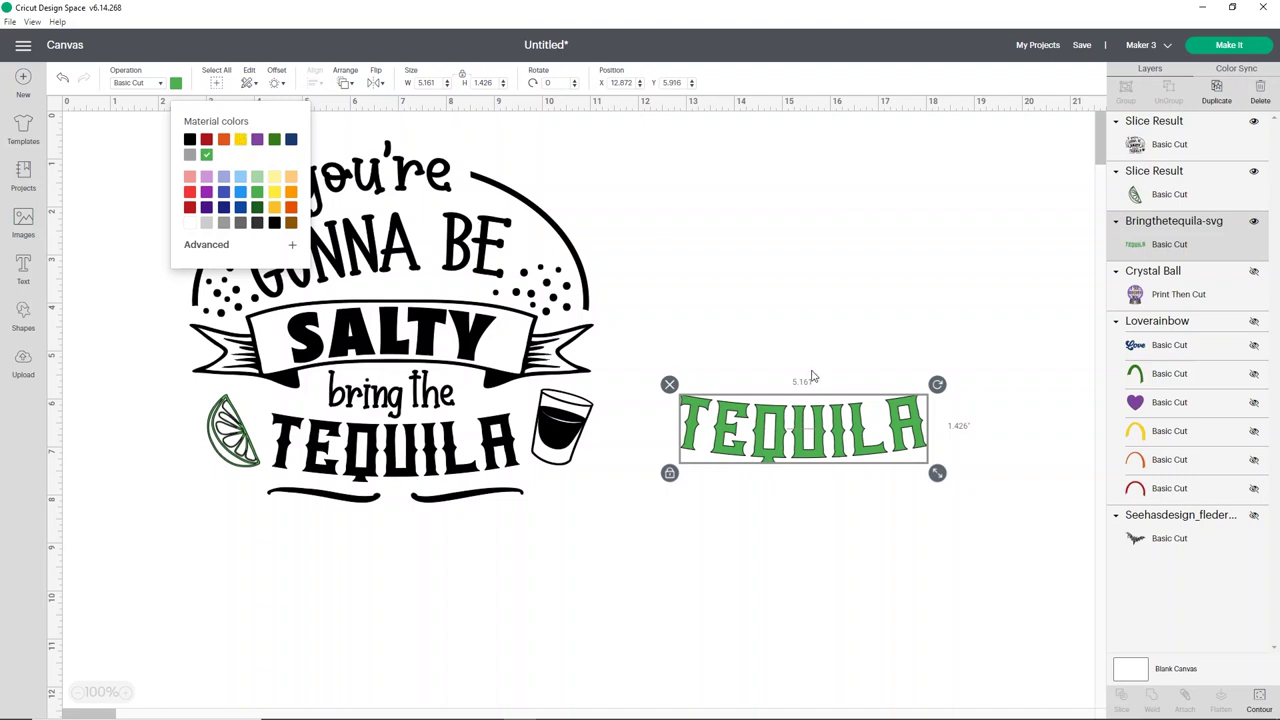
drag(843, 418, 656, 472)
Send the yellow TEQUILA to the front and align it over the black TEQUILA in the quote
right_click(679, 479)
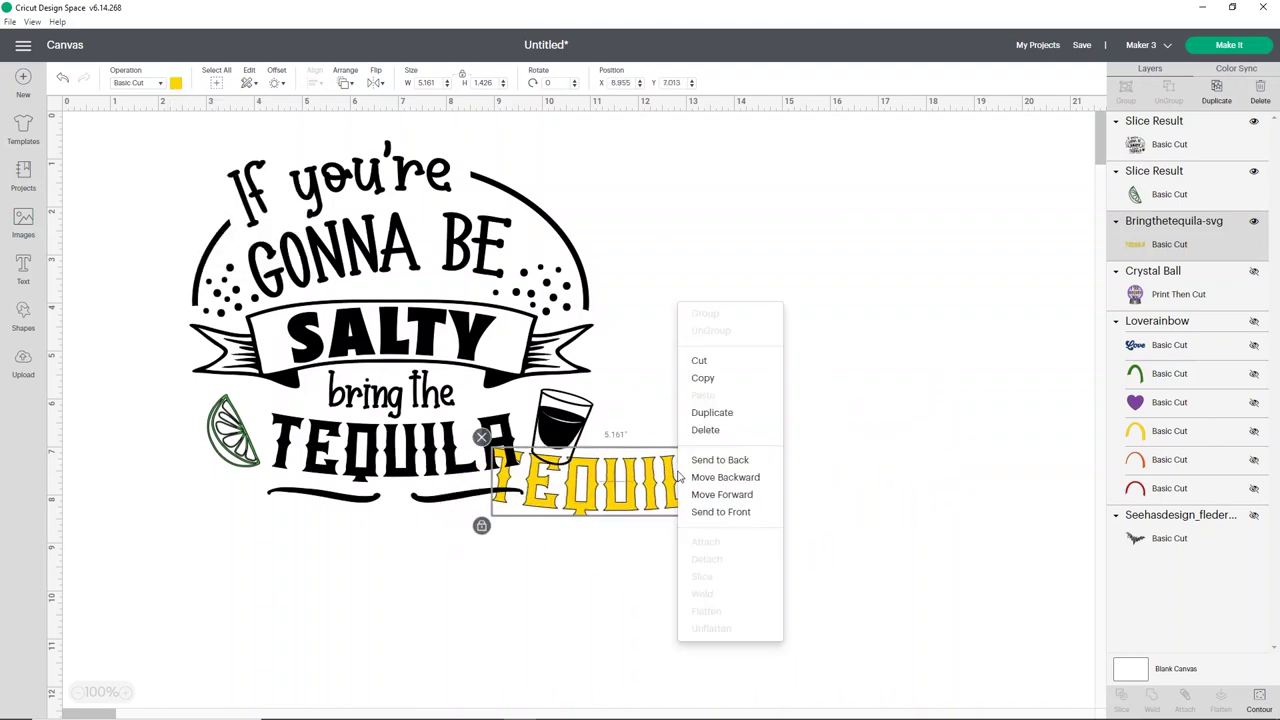
click(716, 514)
drag(715, 465, 495, 431)
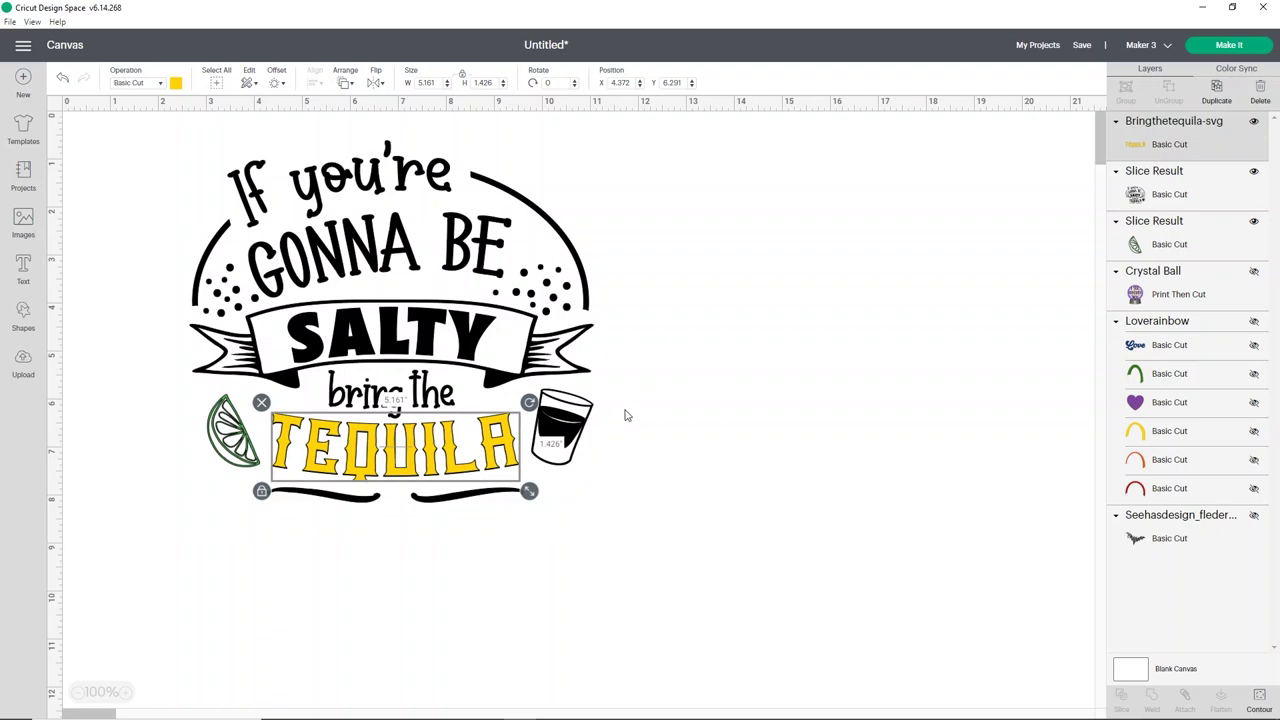
click(687, 335)
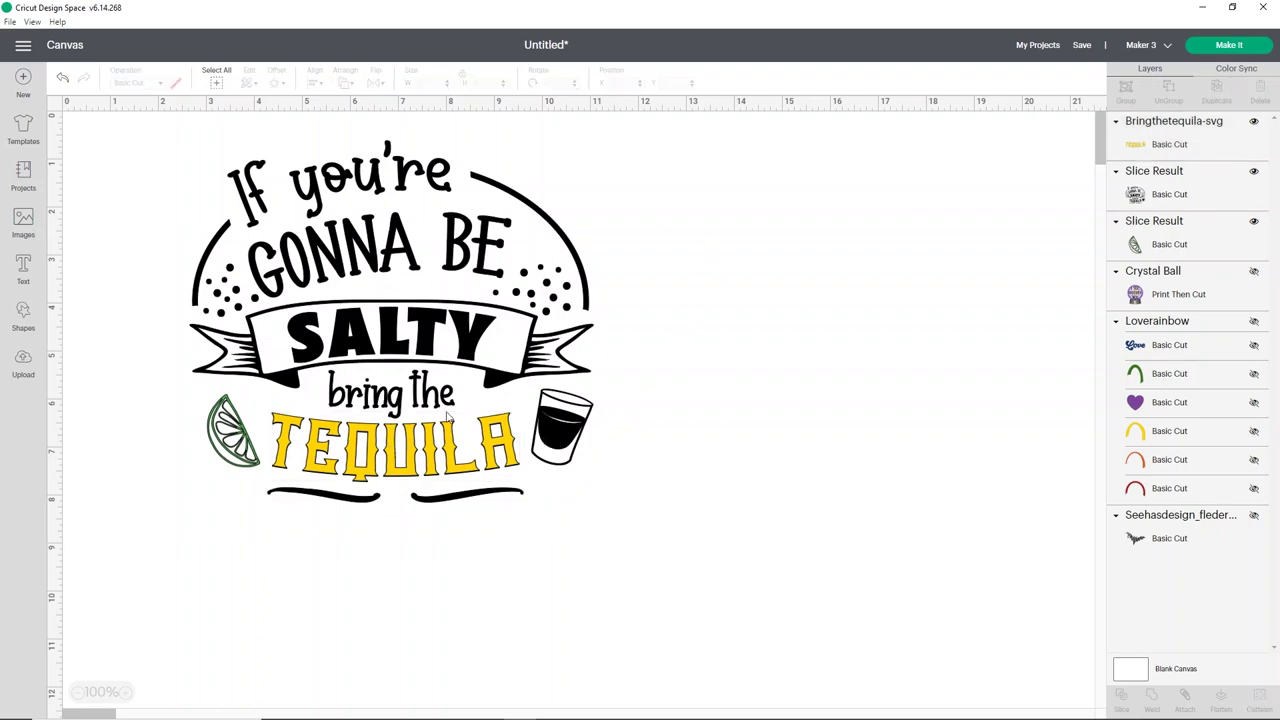
click(505, 447)
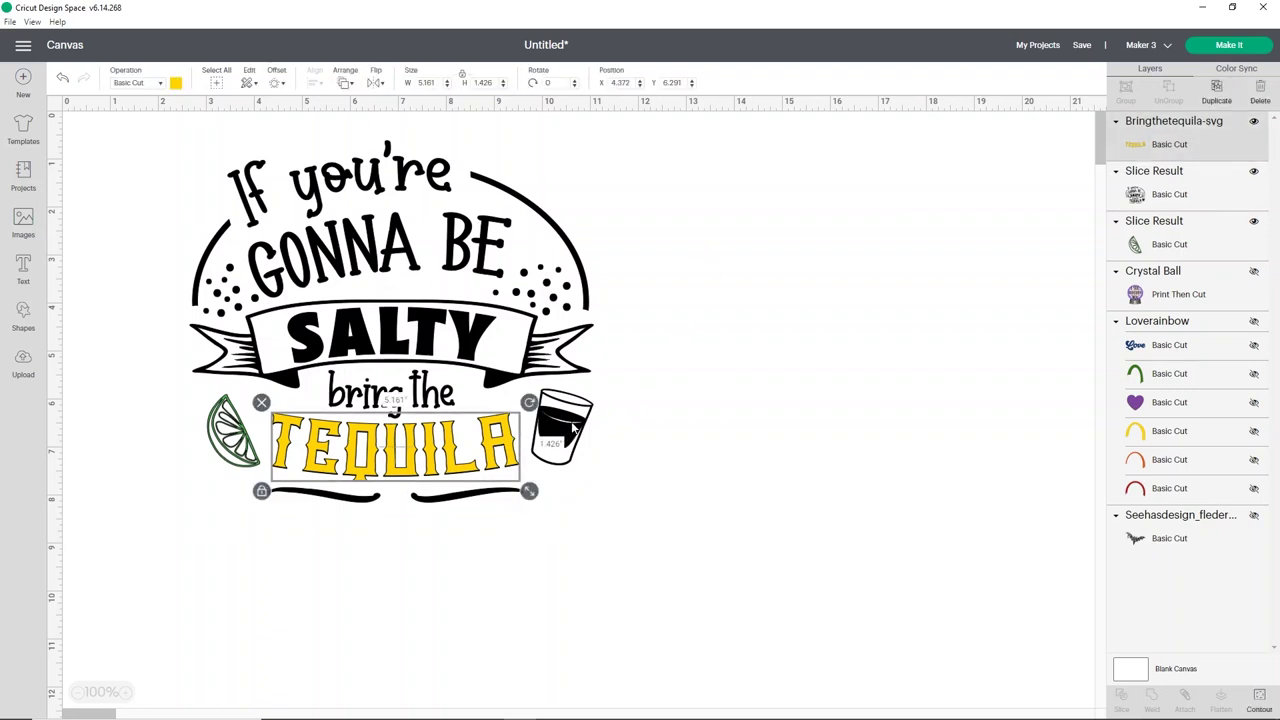
Add a circle shape, size it to about 2.39 inches and place it over the shot glass beside TEQUILA
click(575, 428)
click(687, 419)
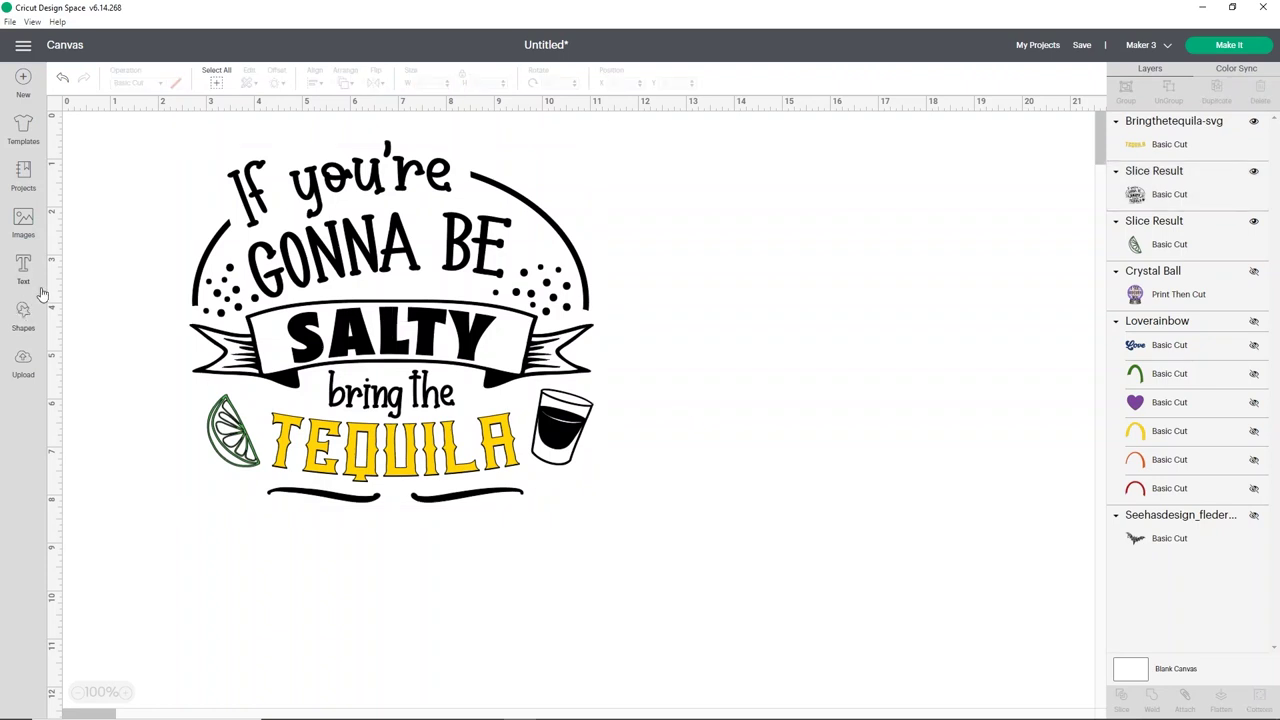
click(24, 320)
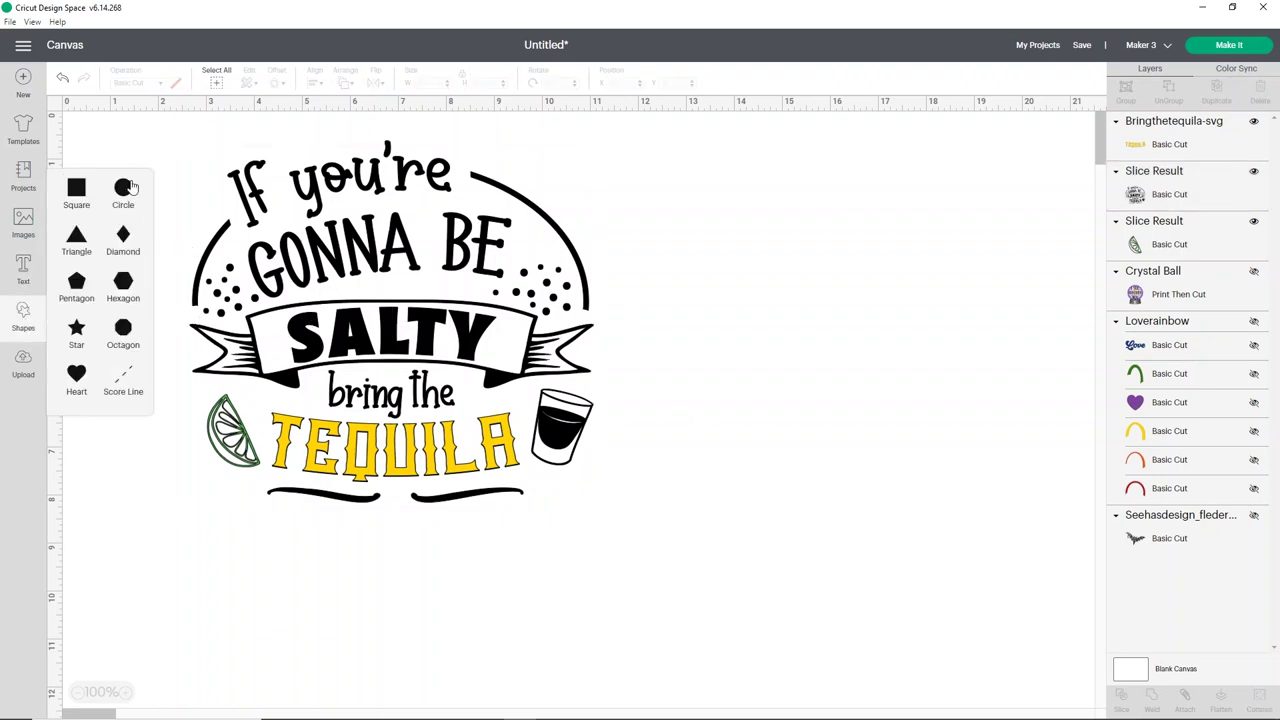
click(126, 189)
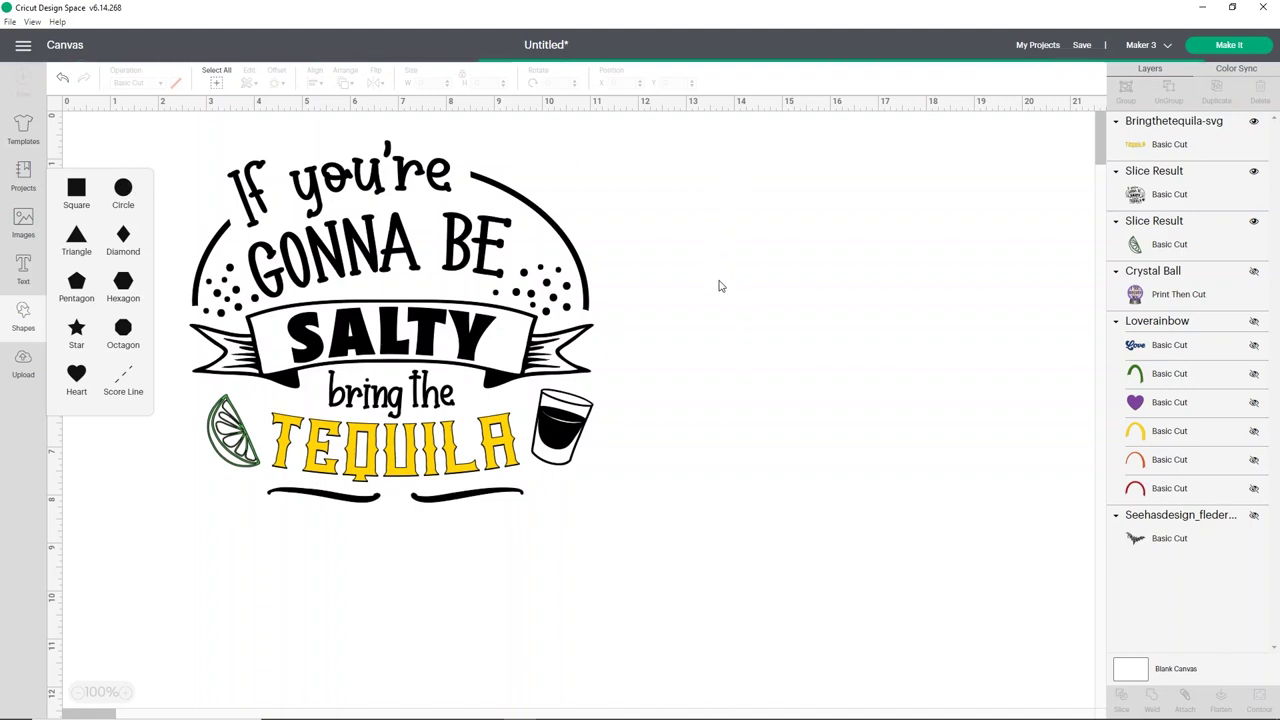
drag(332, 326, 677, 531)
drag(622, 483, 588, 453)
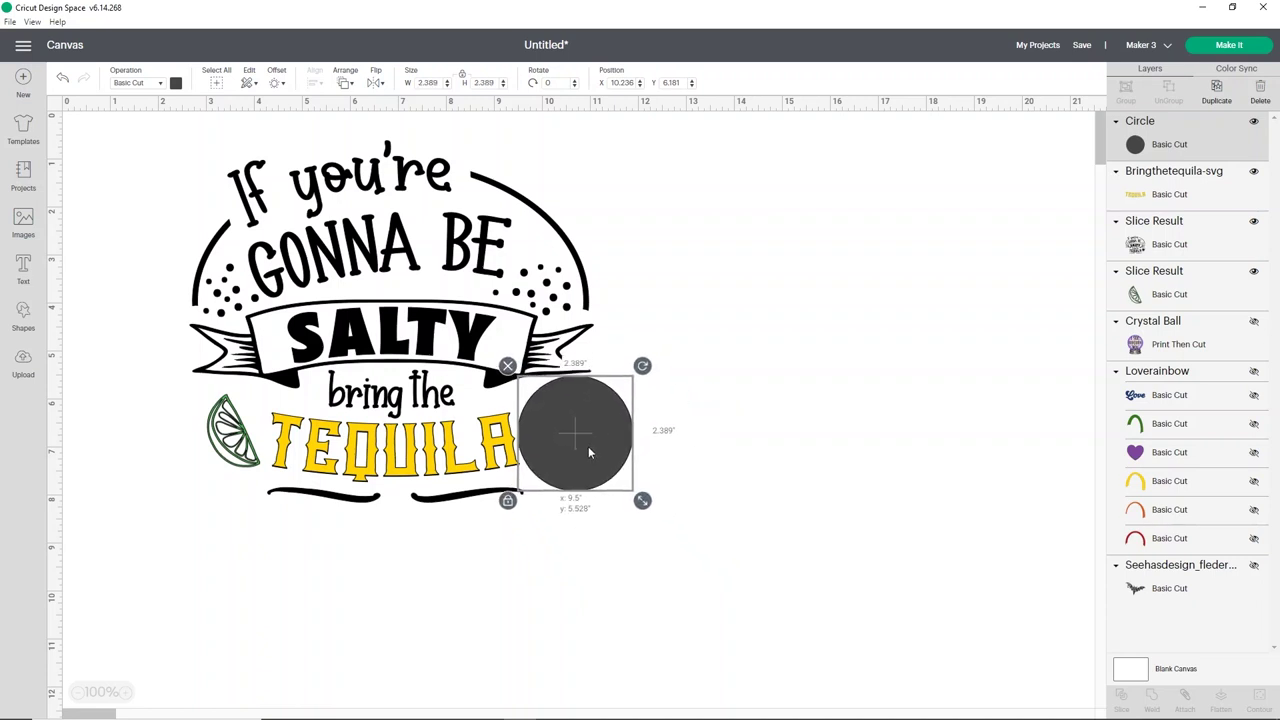
Slice the quote with the circle to separate the shot glass, and color the separated glass green
click(728, 522)
drag(724, 527, 398, 326)
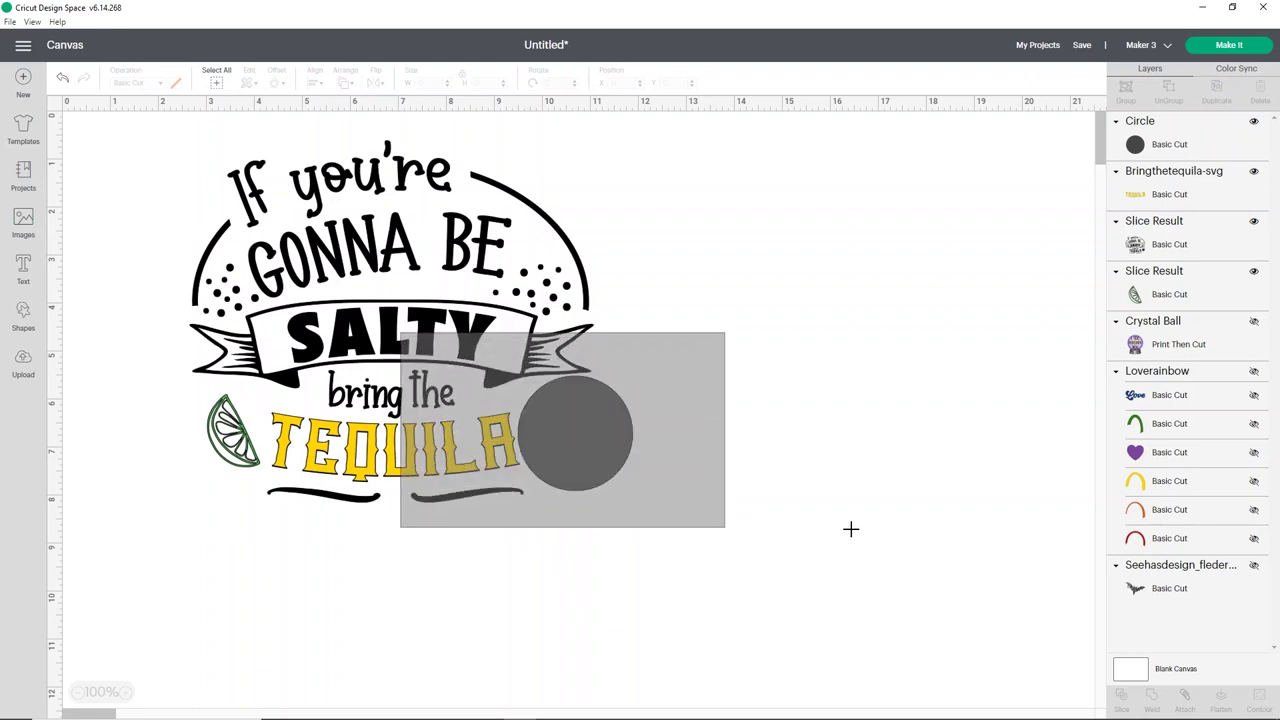
click(1188, 150)
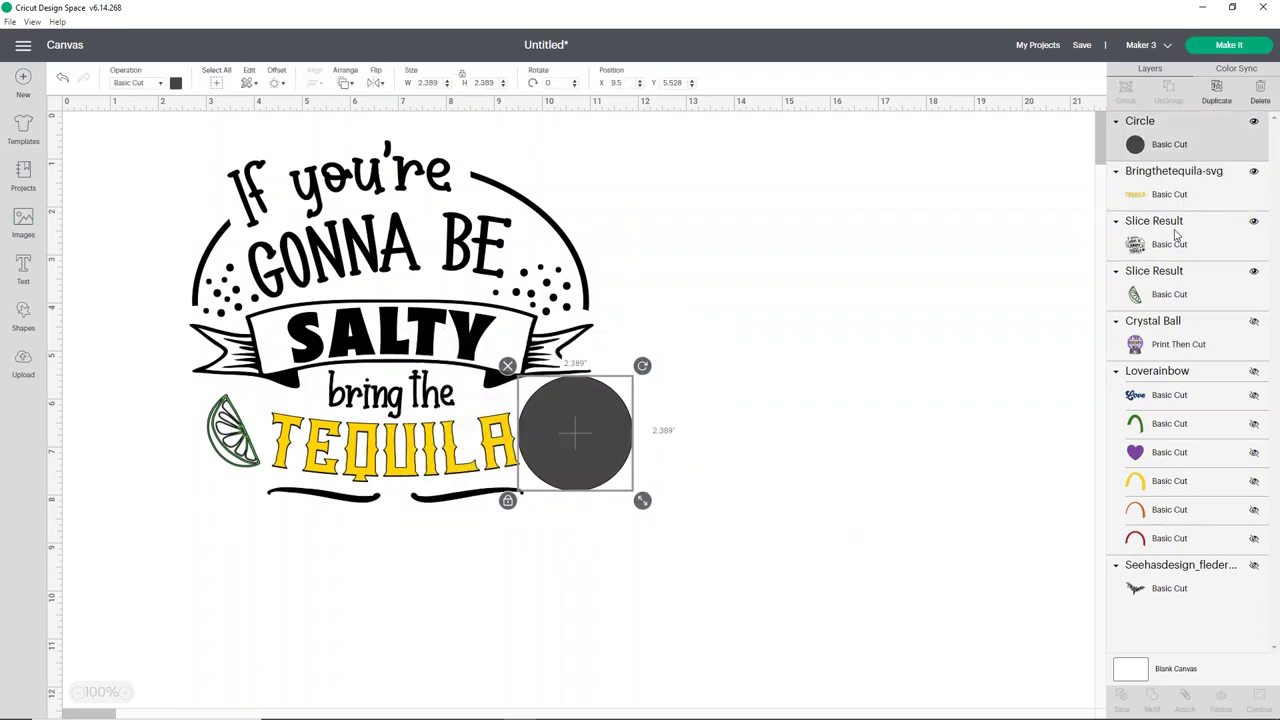
shift+click(1176, 243)
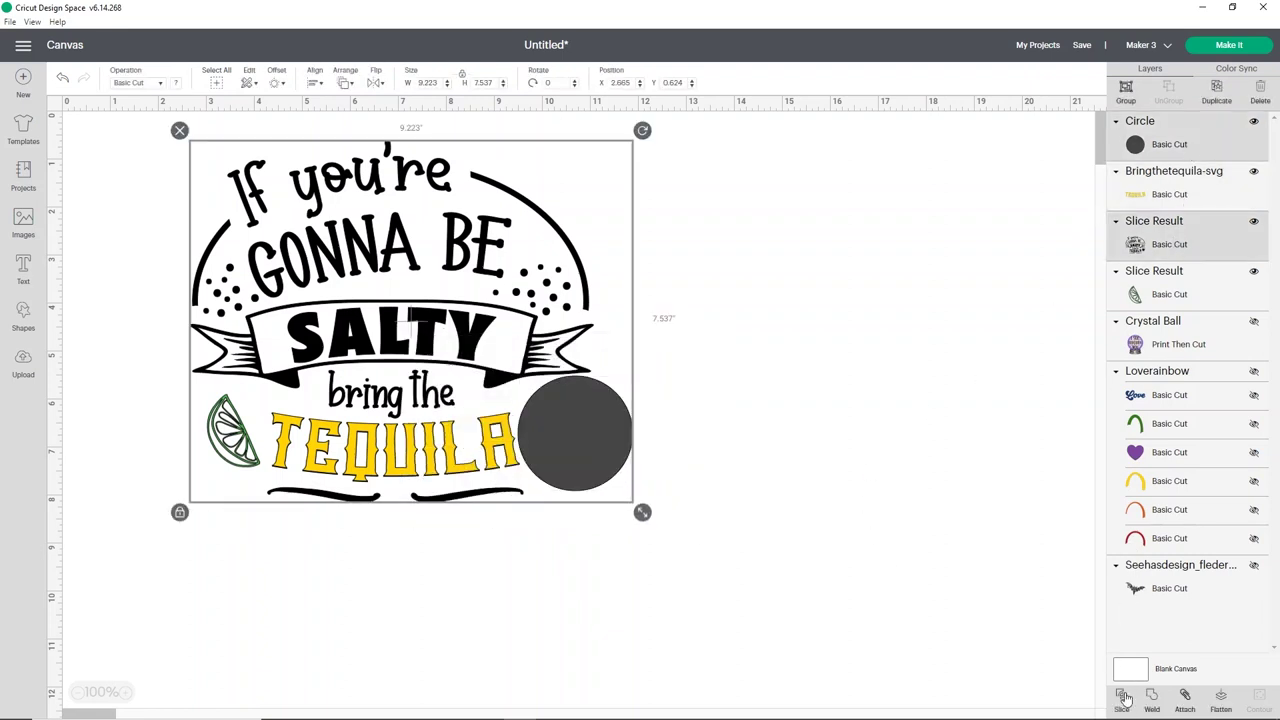
click(1067, 639)
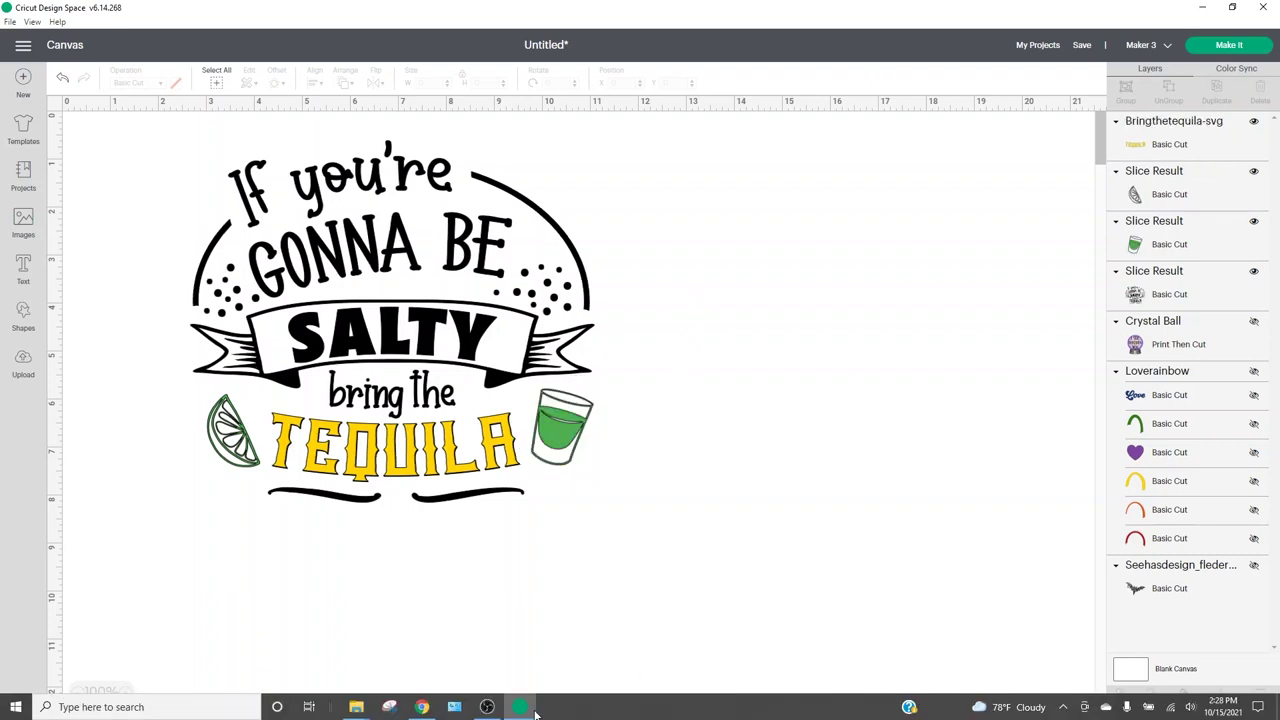
Unhide the Crystal Ball, Loverainbow and bat designs on the canvas
mouse_move(534, 711)
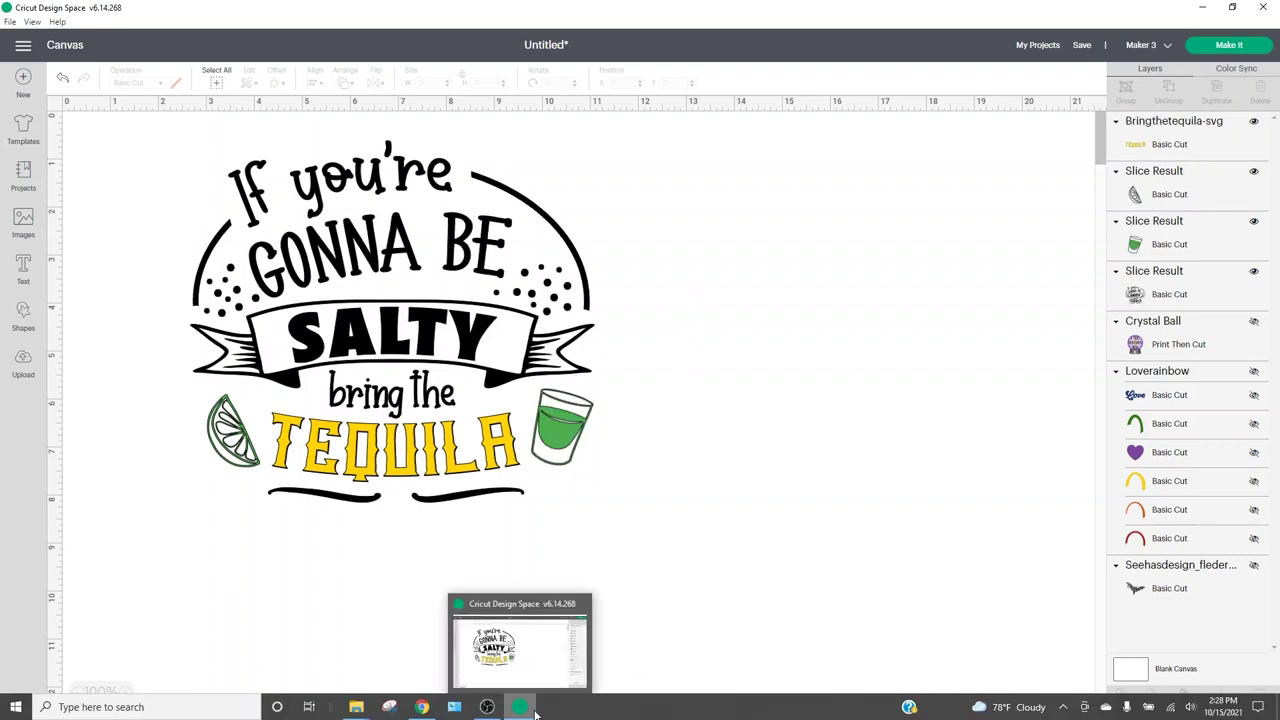
click(1254, 322)
click(1254, 372)
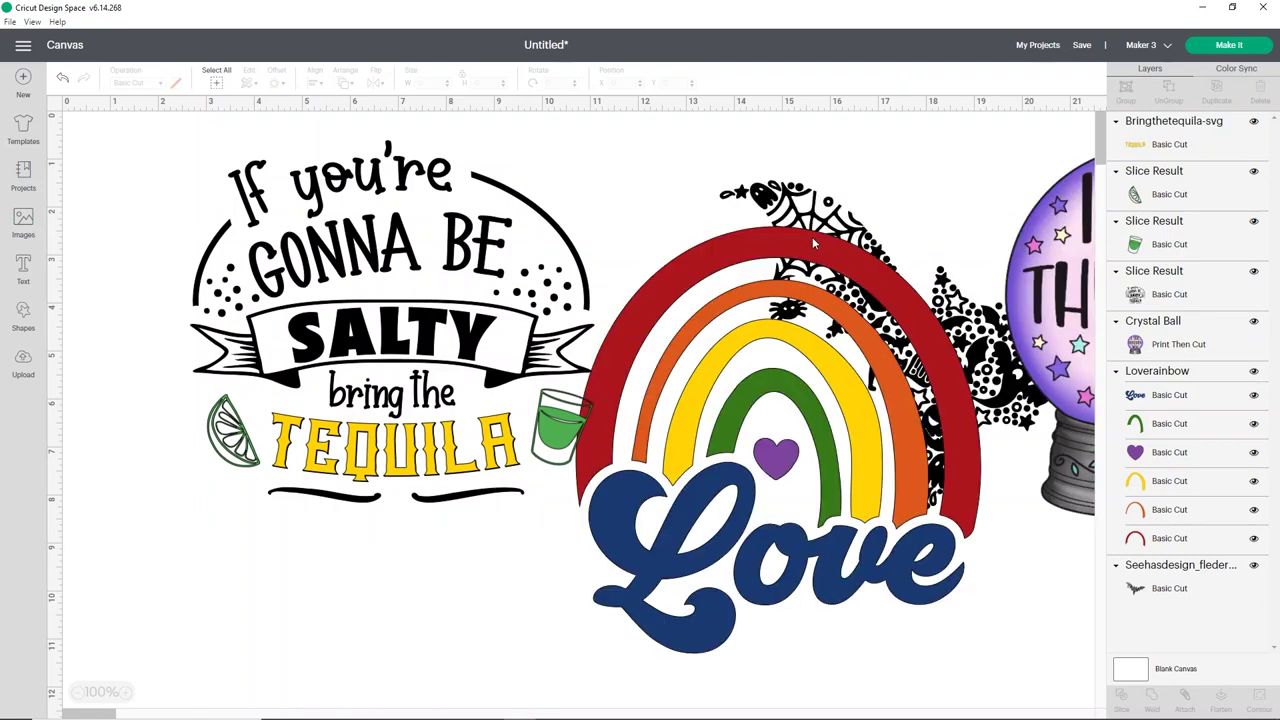
Move the bat design out from behind the rainbow toward the quote and recolor it dark gray
drag(828, 205, 463, 192)
drag(634, 165, 634, 165)
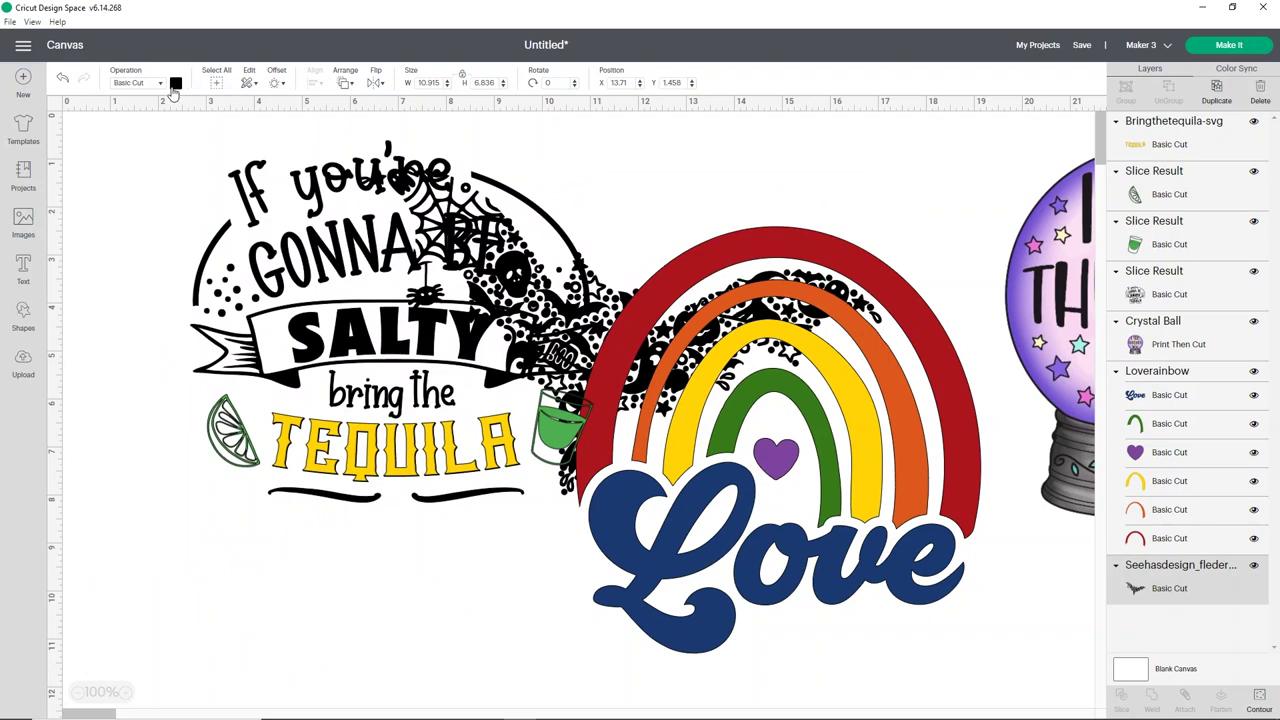
click(176, 84)
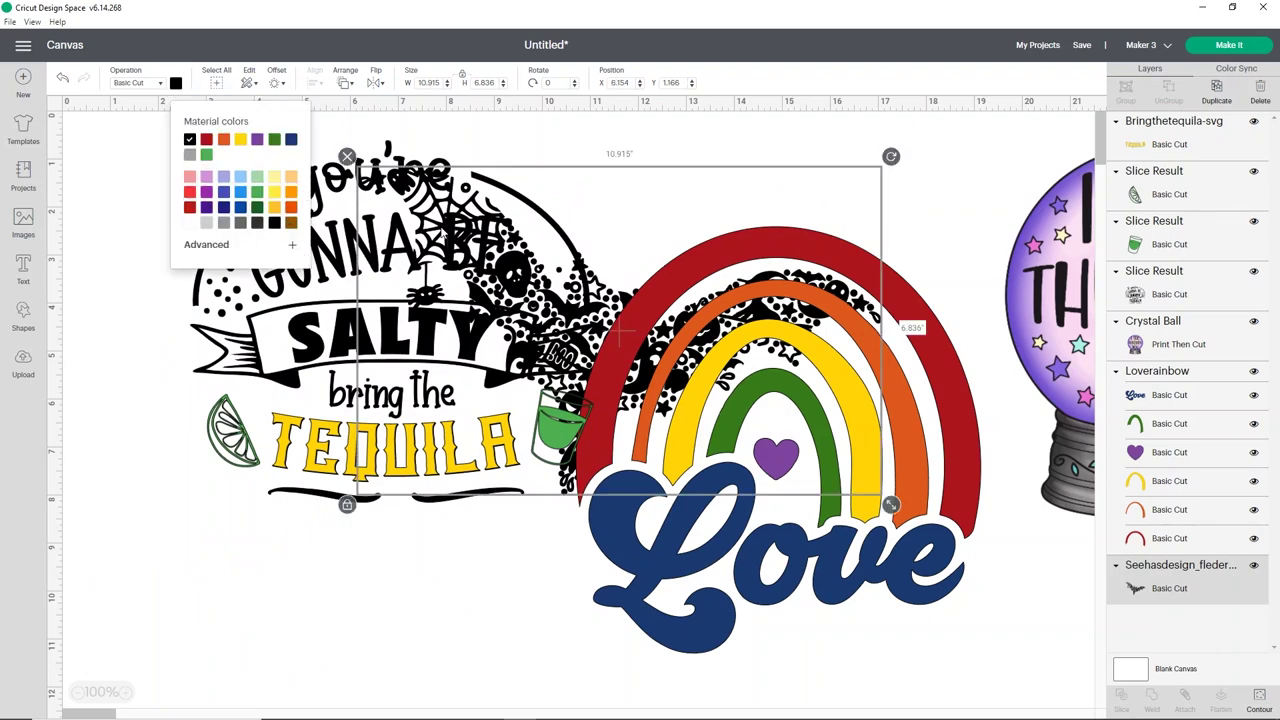
click(252, 588)
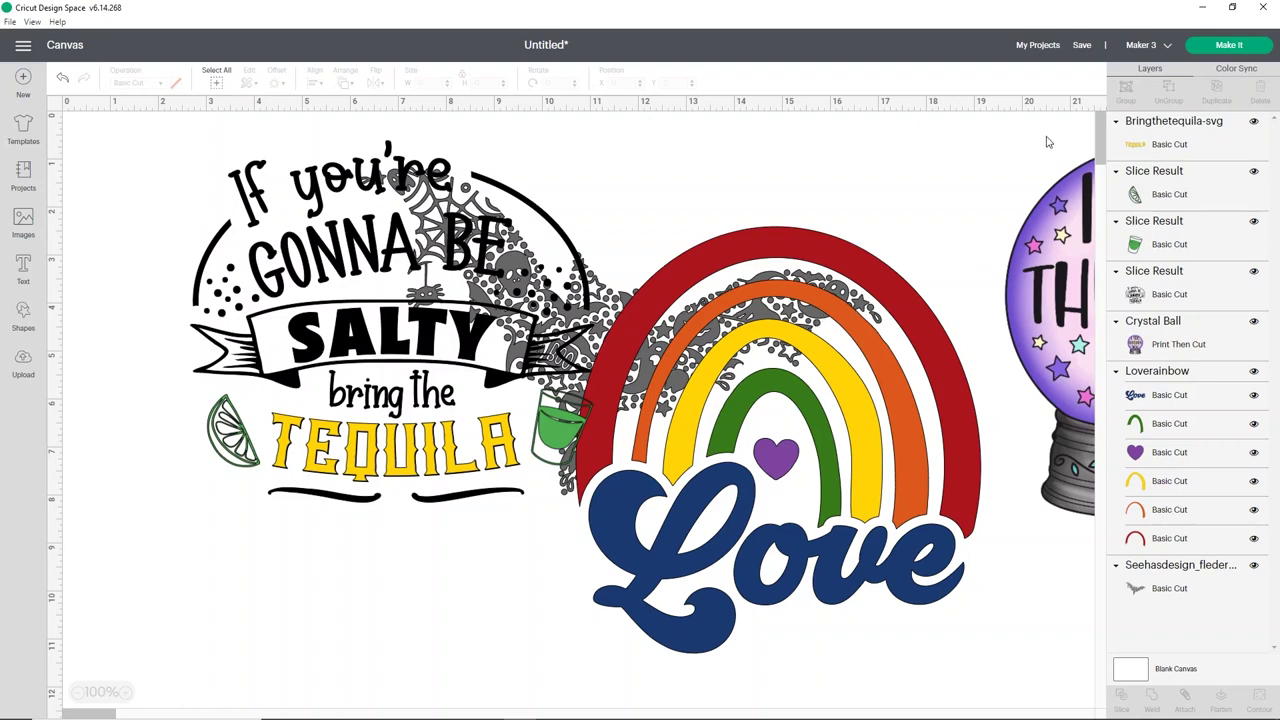
Sync the shot glass and lime wedge to the dark green used by the rainbow's green arch
click(1222, 77)
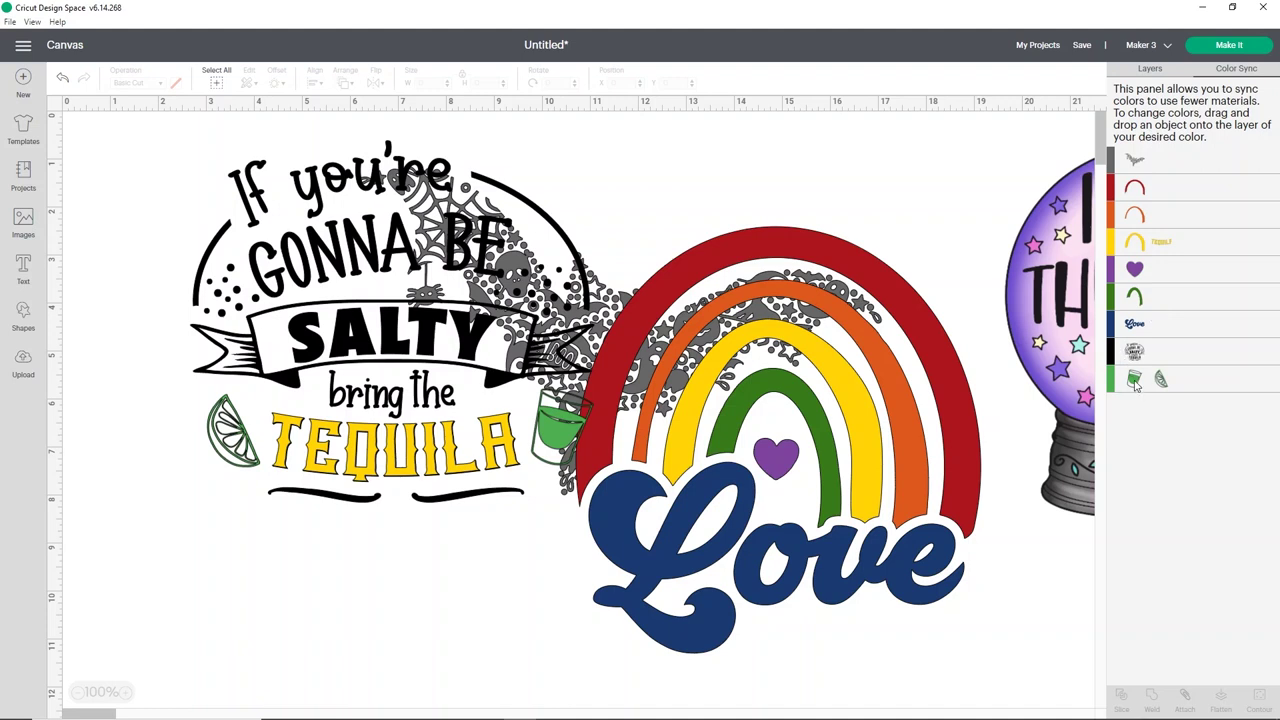
drag(1165, 305, 1164, 300)
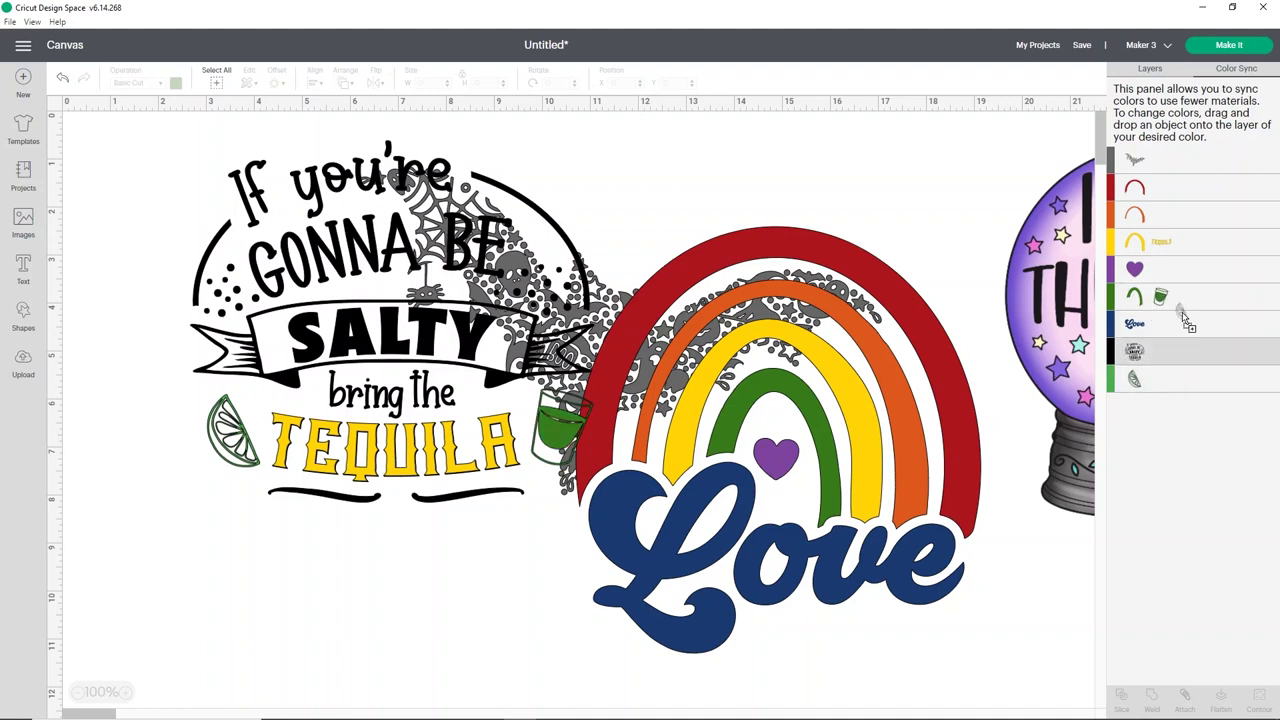
drag(1187, 305, 1187, 304)
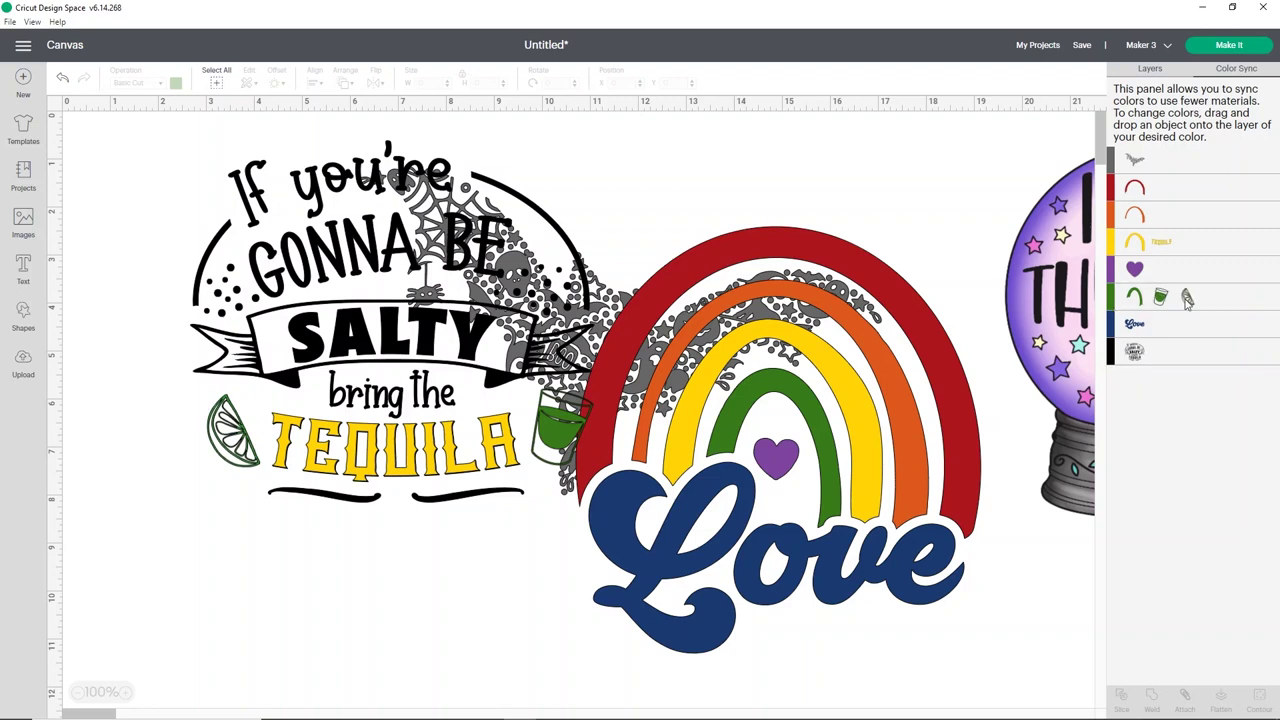
Return to the layer list and move the crystal ball across the canvas onto the quote's left part
click(1150, 72)
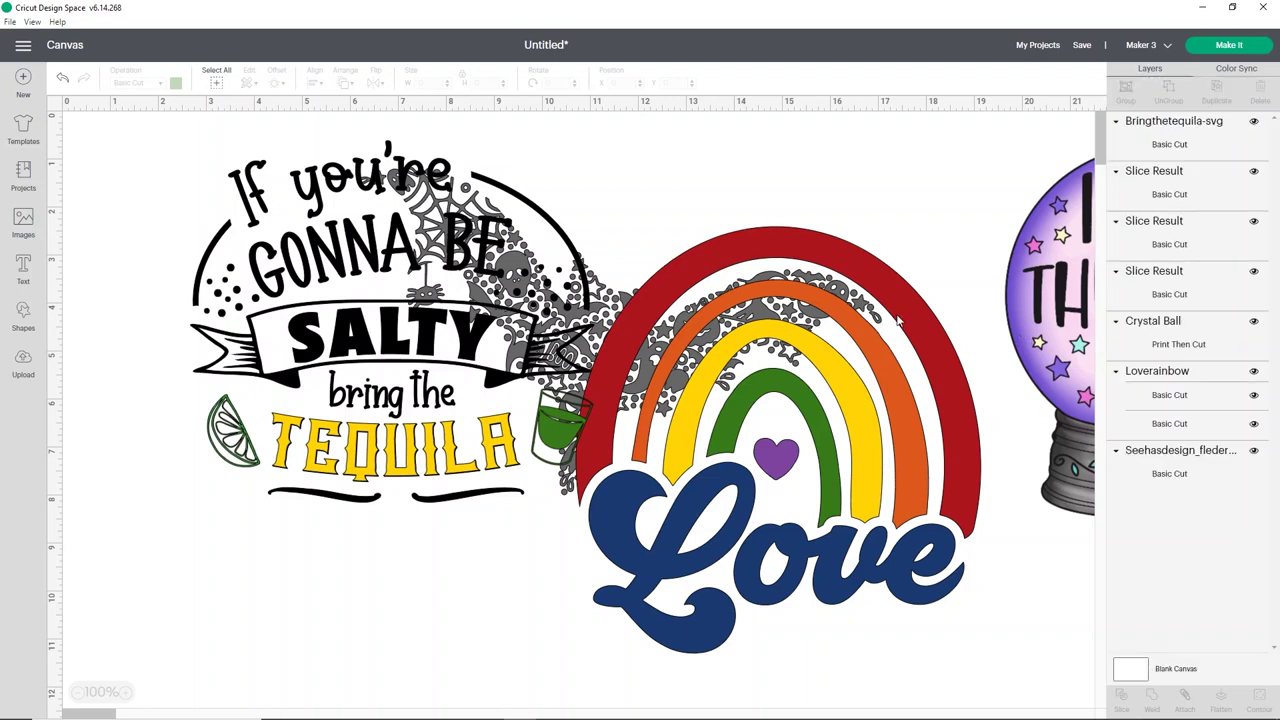
click(1050, 255)
drag(690, 319, 120, 325)
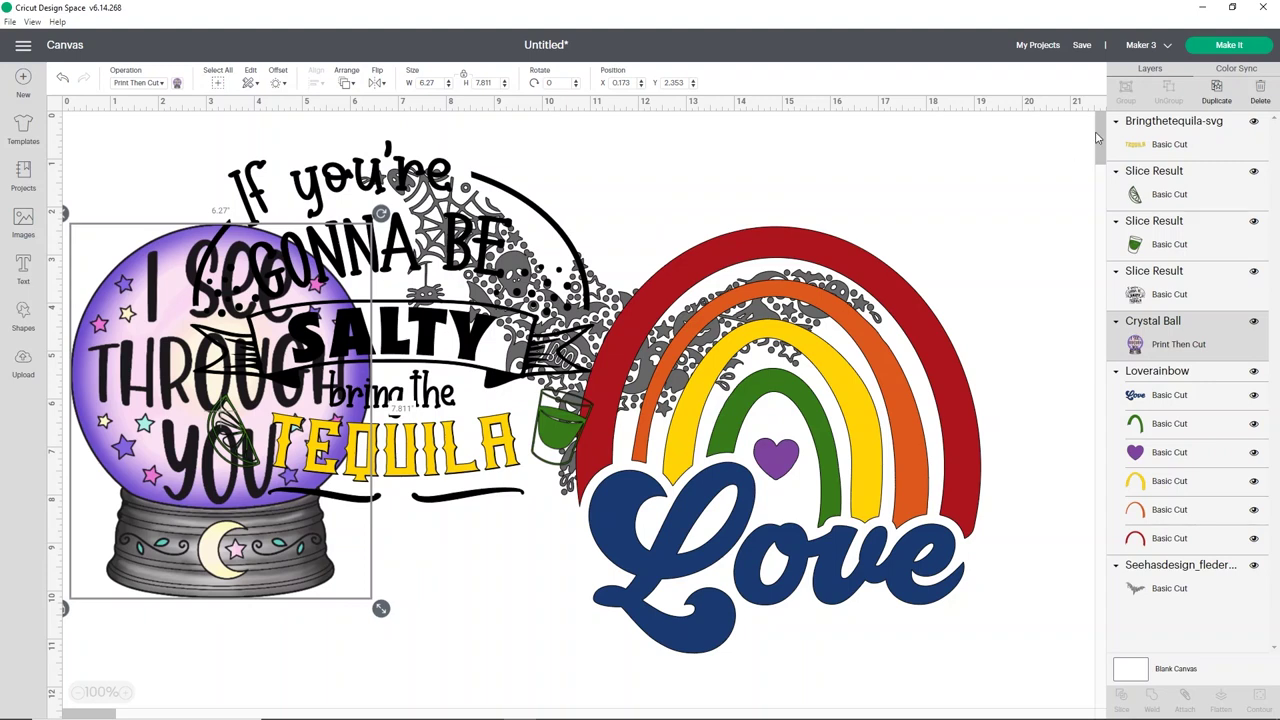
Send the project to be made, loading all materials On Mat
click(1226, 46)
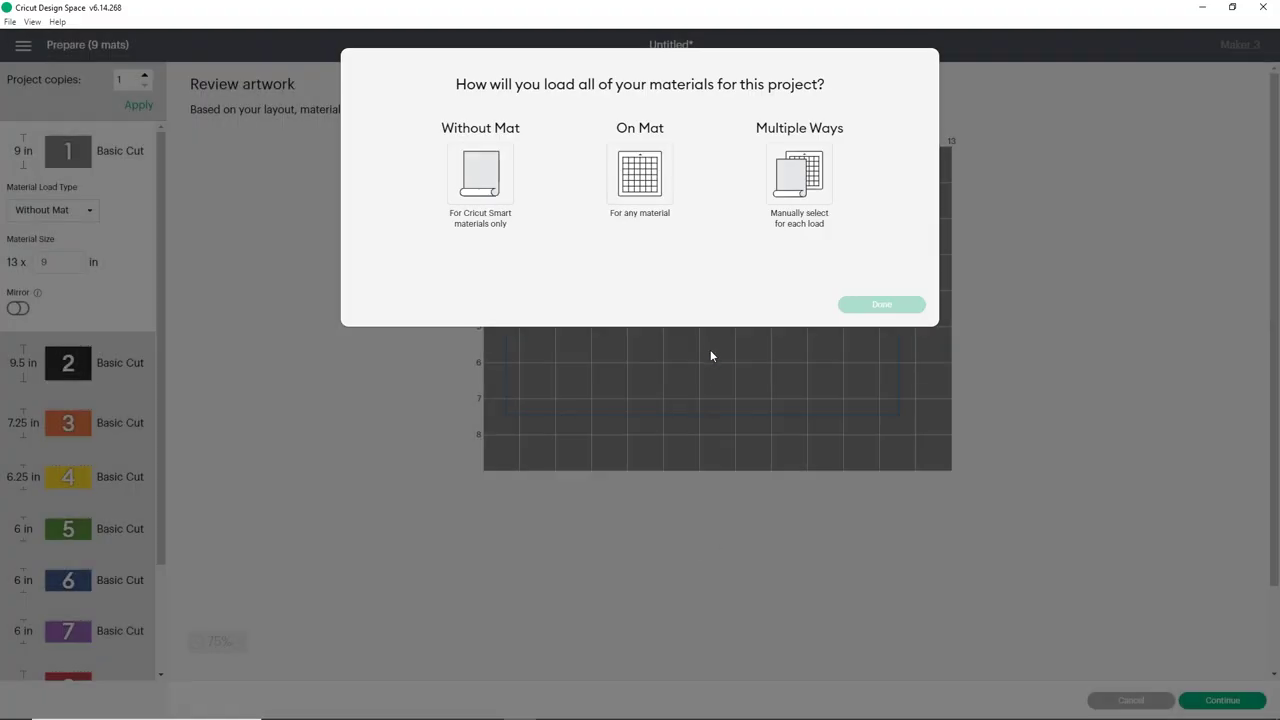
click(623, 174)
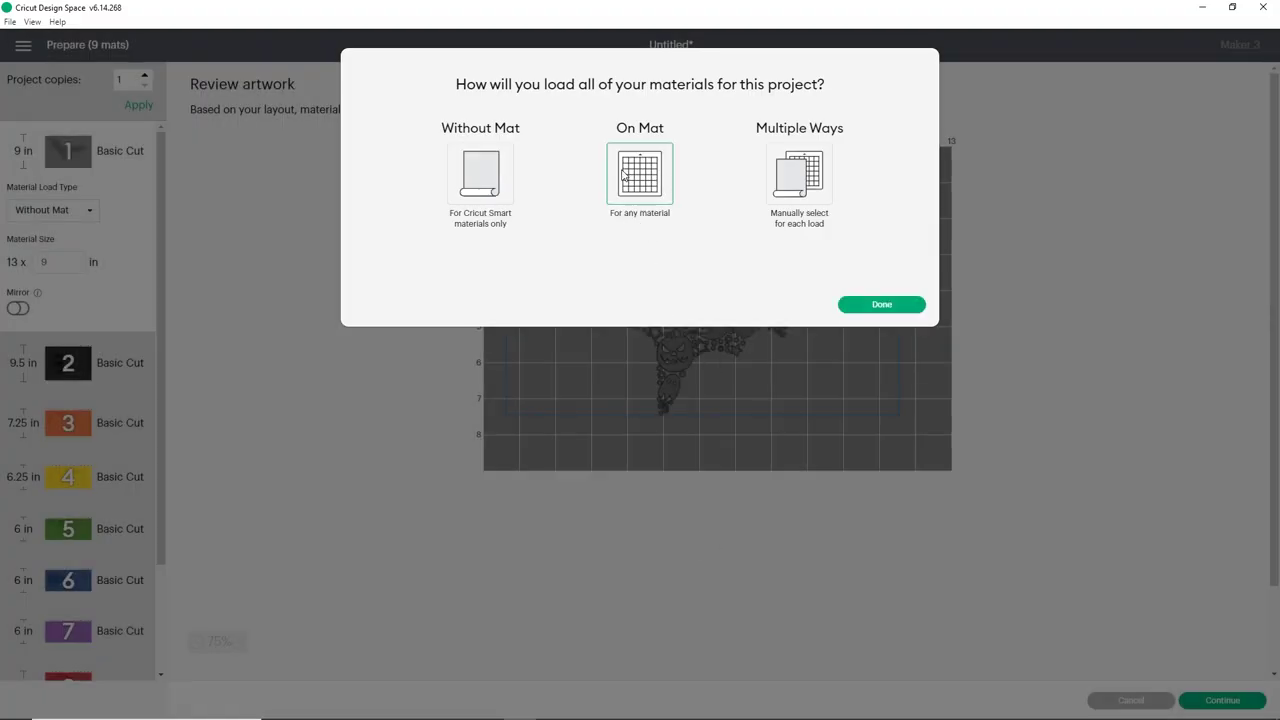
click(860, 305)
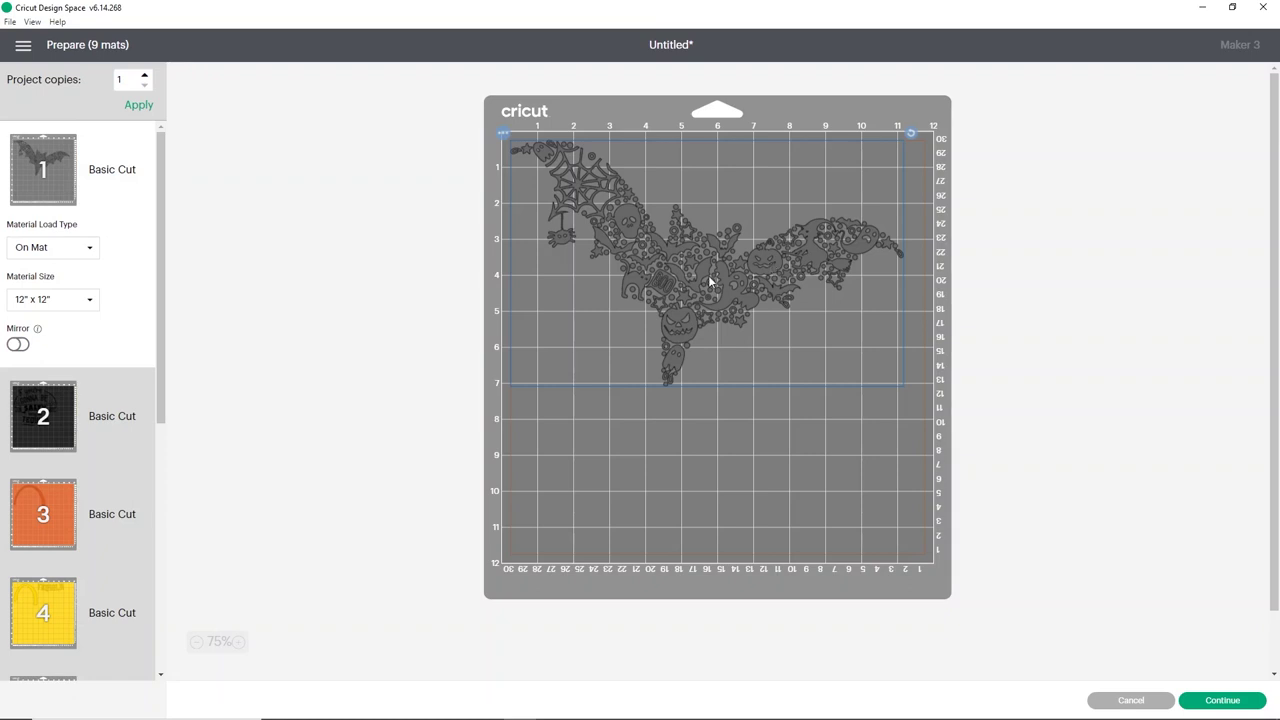
Examine each prepared mat in turn, from the black quote mat through to the Print Then Cut crystal ball
click(86, 408)
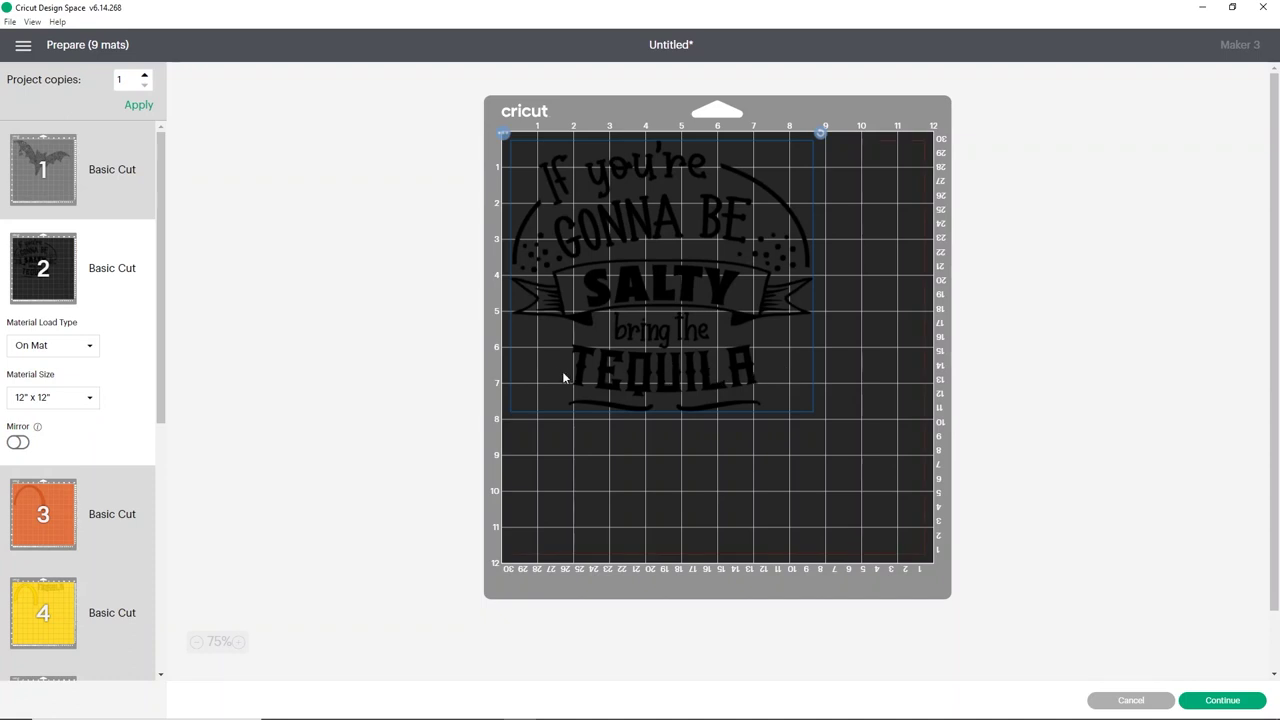
click(60, 512)
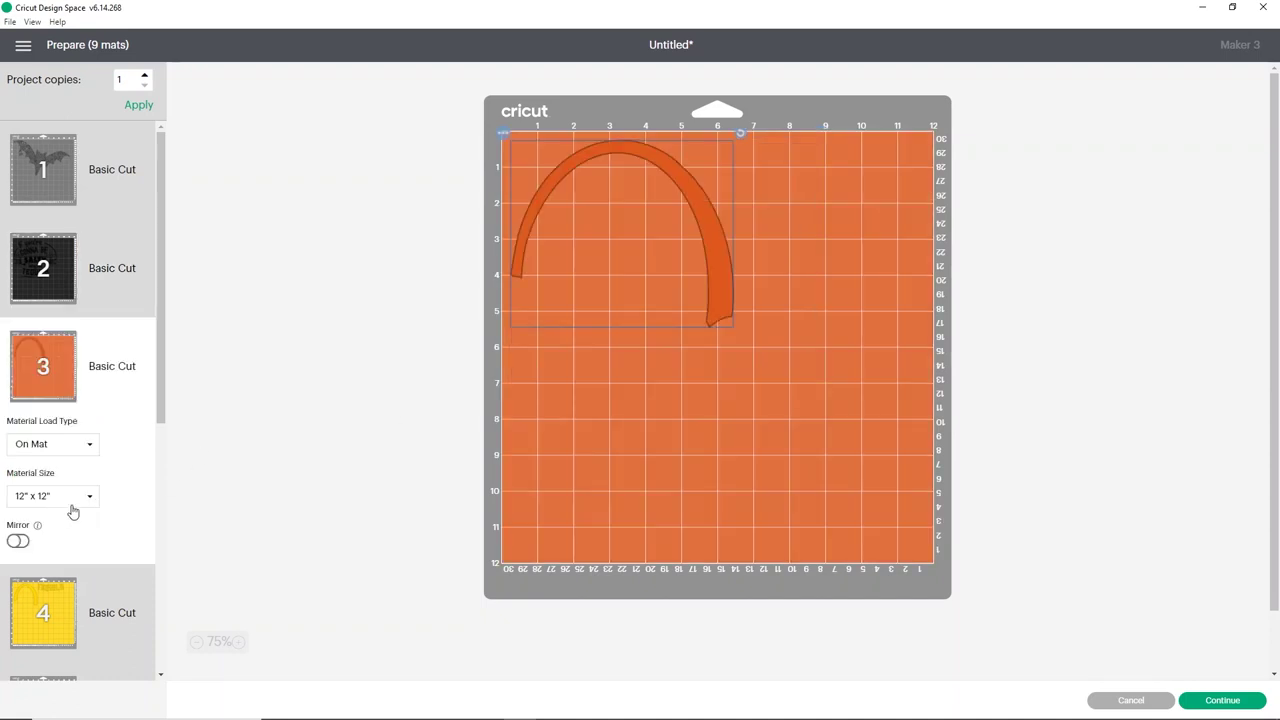
click(35, 638)
scroll(160, 440, down, 2)
click(70, 574)
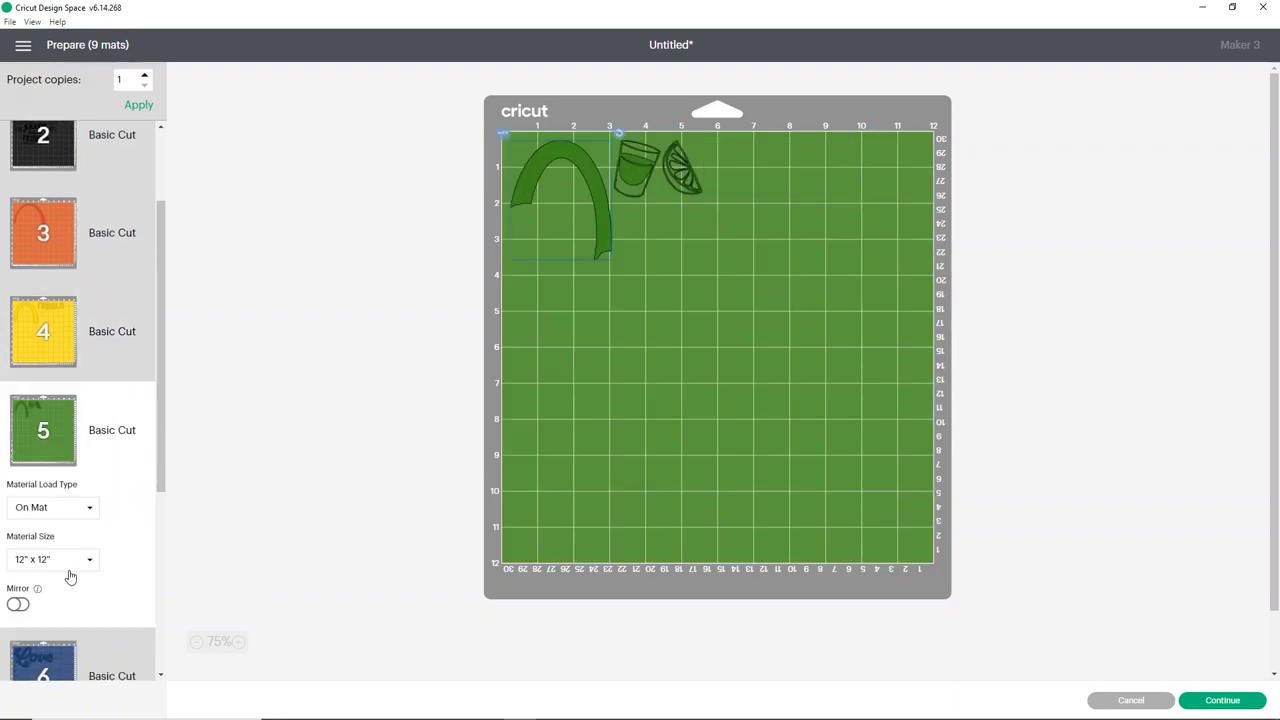
scroll(70, 576, down, 2)
click(62, 557)
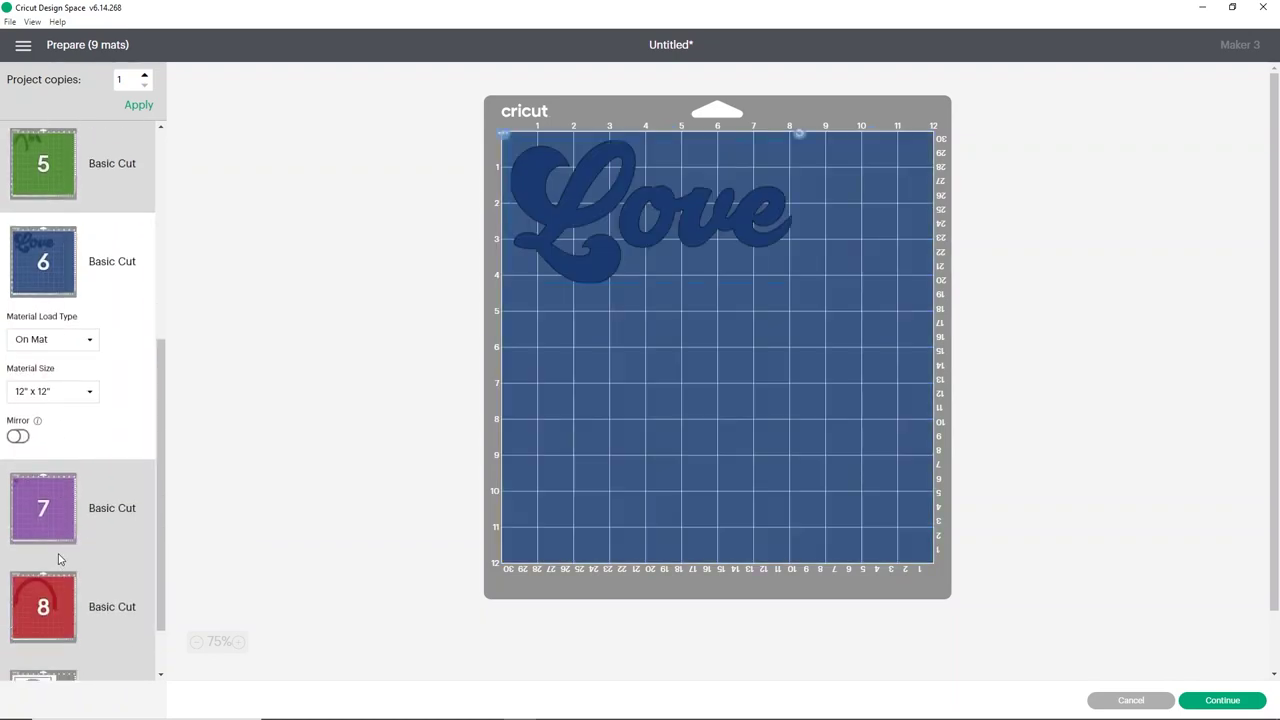
click(62, 543)
click(52, 602)
scroll(57, 597, down, 2)
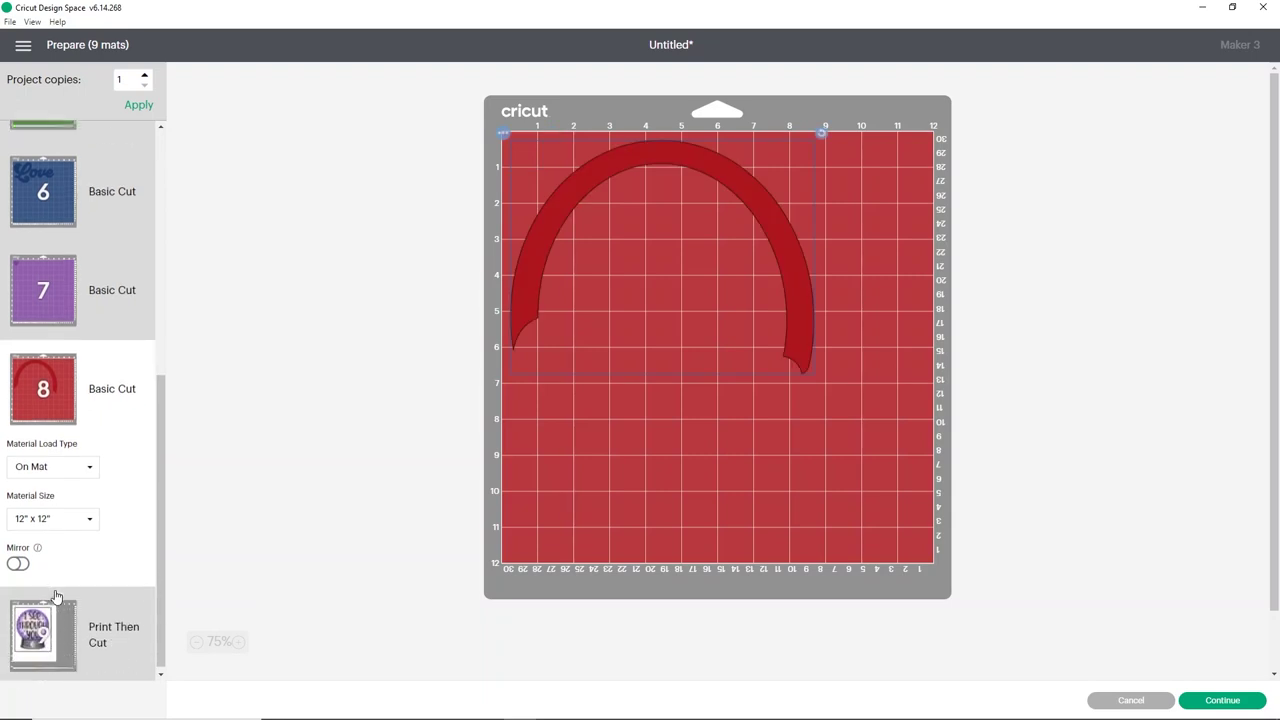
click(52, 610)
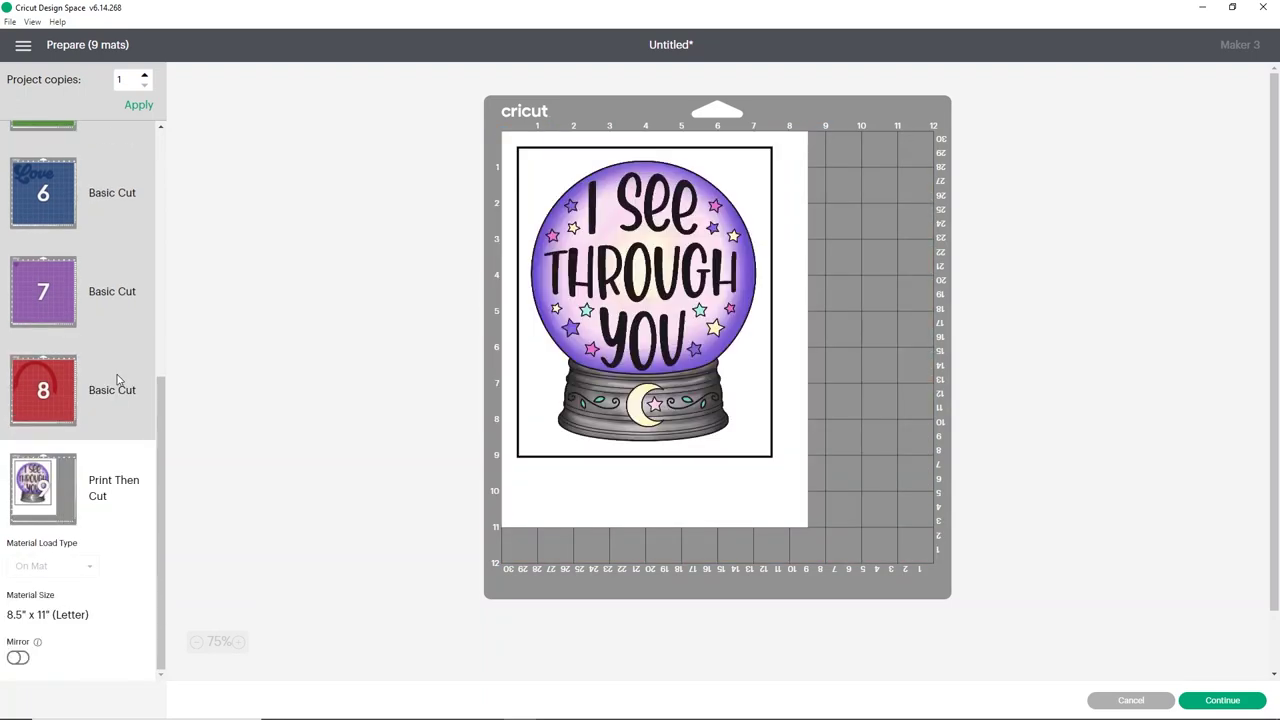
On the green mat, move the lime wedge next to the arch and the shot glass directly beneath the wedge
scroll(121, 376, up, 5)
scroll(114, 354, down, 2)
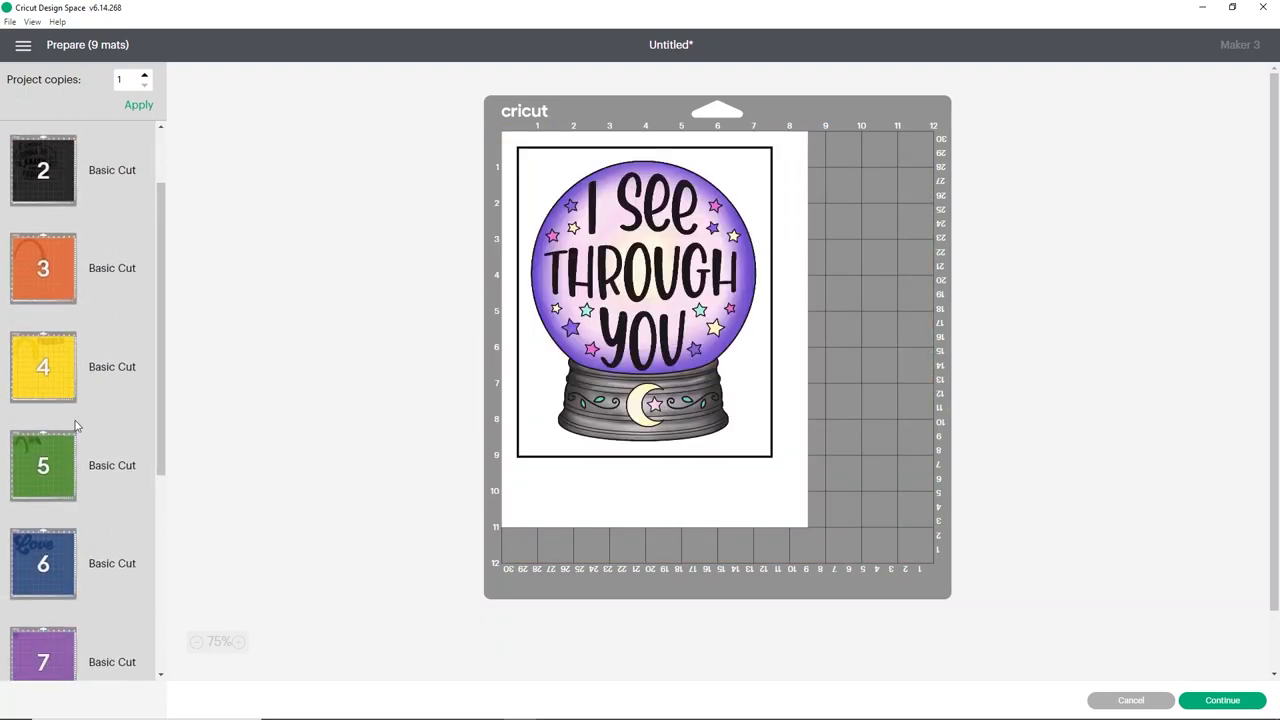
click(52, 418)
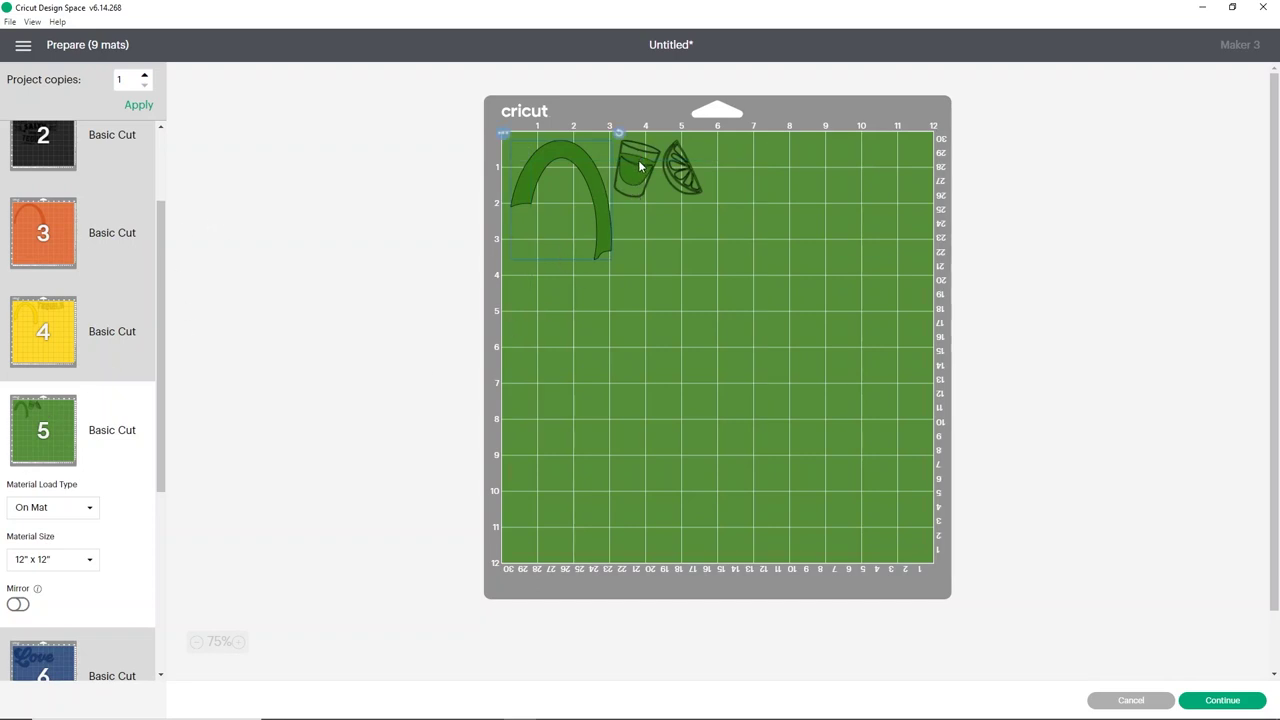
drag(640, 165, 561, 216)
drag(684, 178, 630, 175)
drag(570, 212, 642, 238)
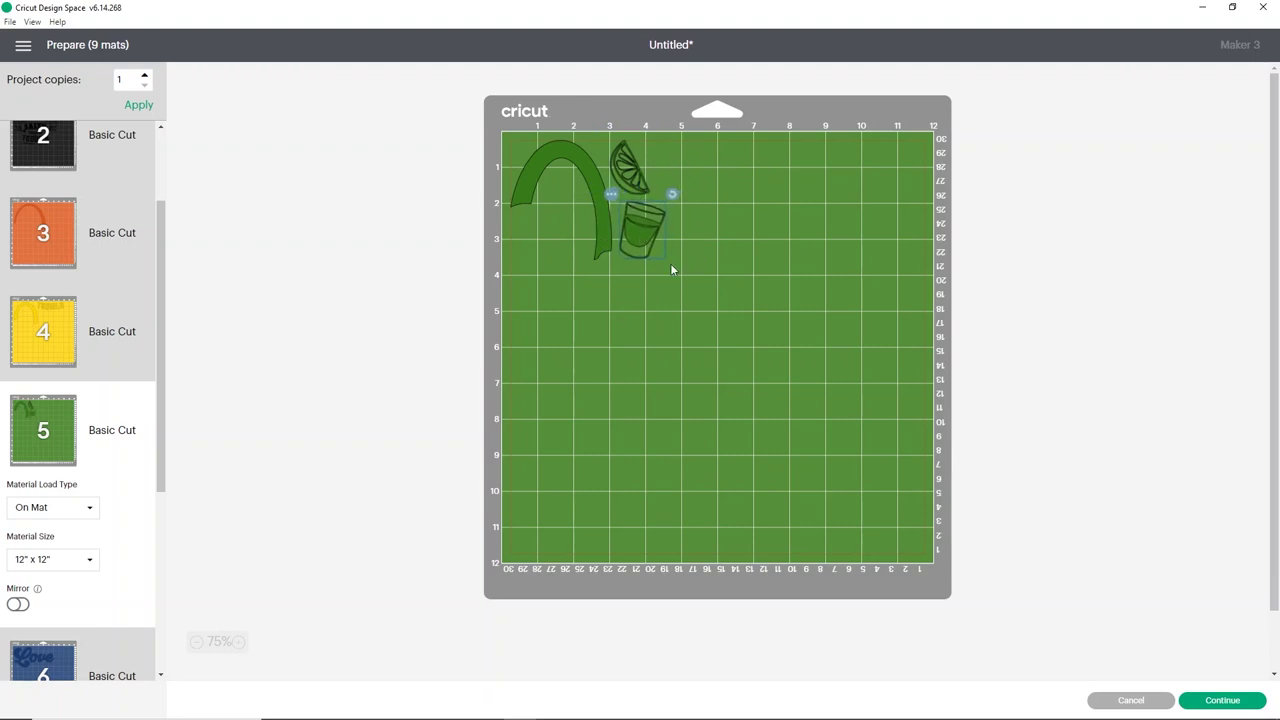
On the yellow mat, rotate TEQUILA to run nearly vertically and nest it inside the arch
click(53, 320)
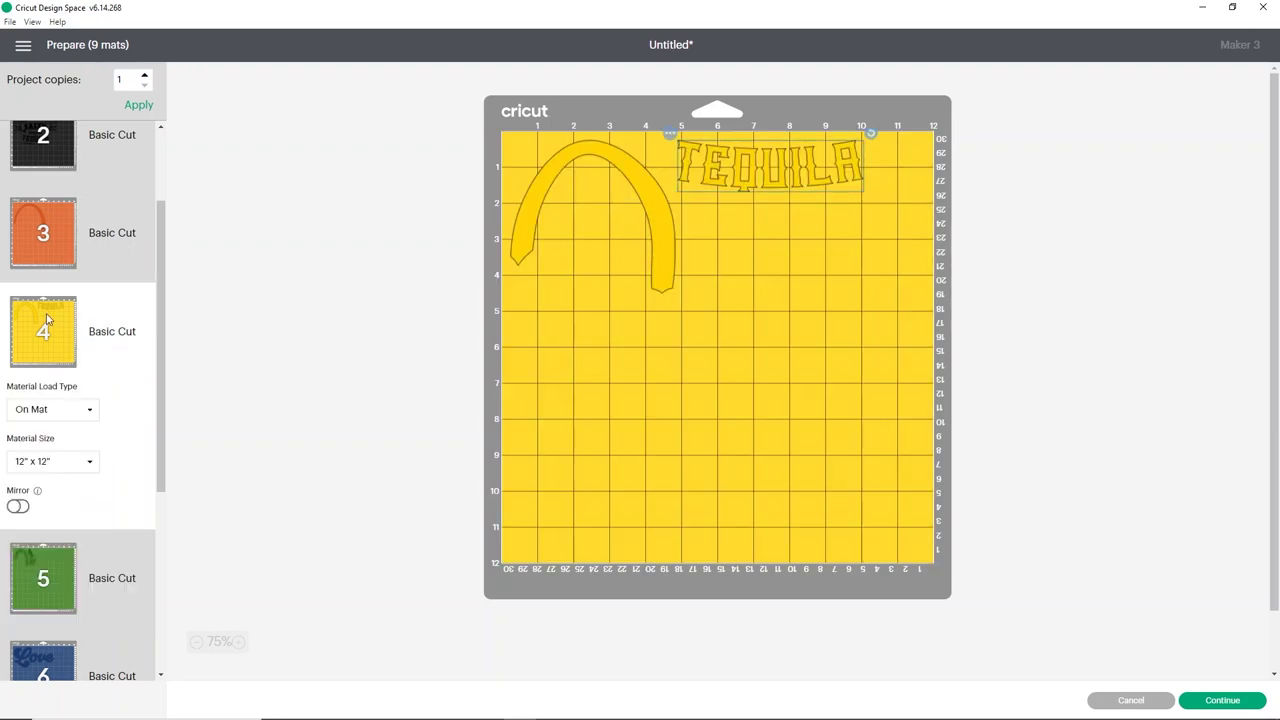
drag(794, 171, 621, 313)
drag(726, 276, 672, 398)
drag(626, 326, 598, 278)
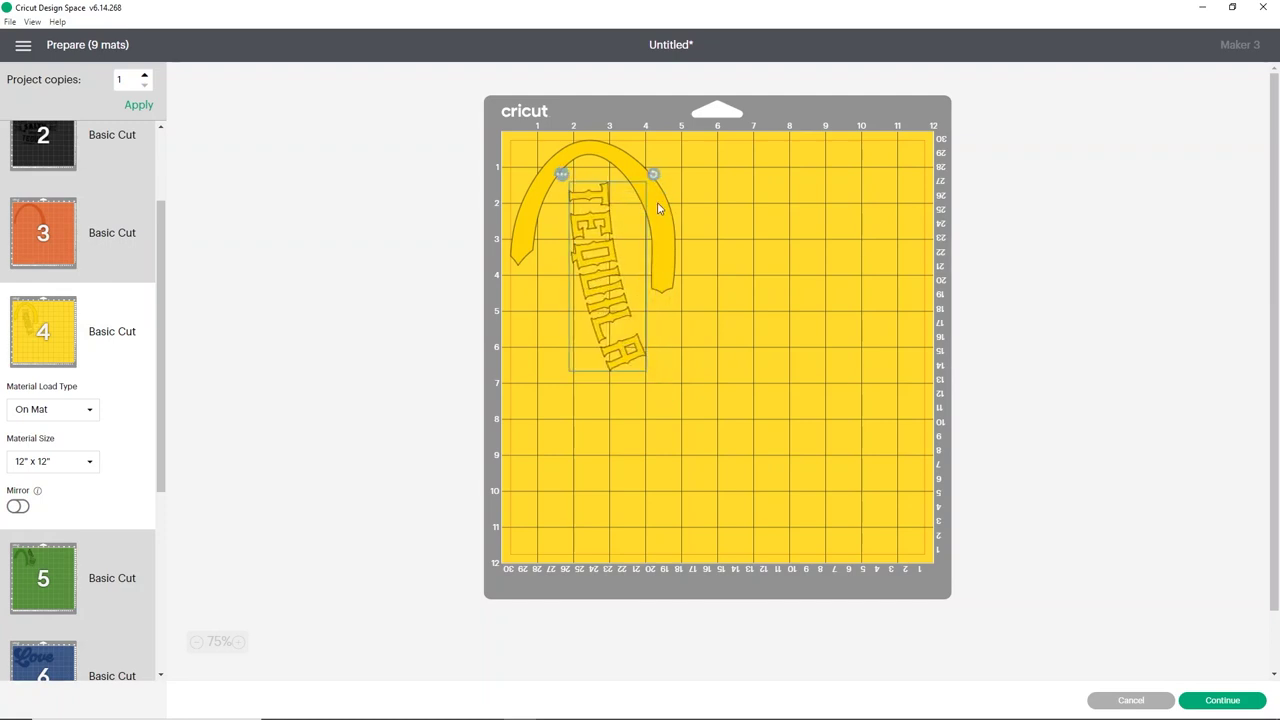